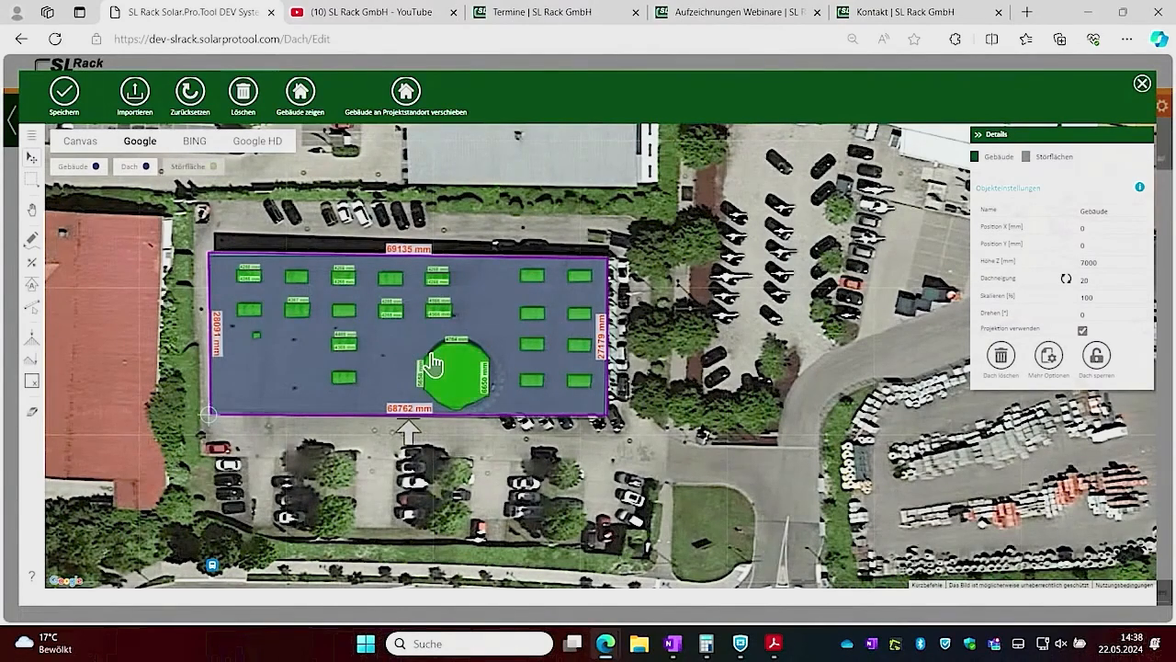
- Save the roof drawing and set the roof form's pitch to 1° with Foliendach as the covering
{"action": "scroll", "coordinate": [431, 363], "scroll_direction": "up", "scroll_amount": 1}
{"action": "left_click", "coordinate": [64, 94]}
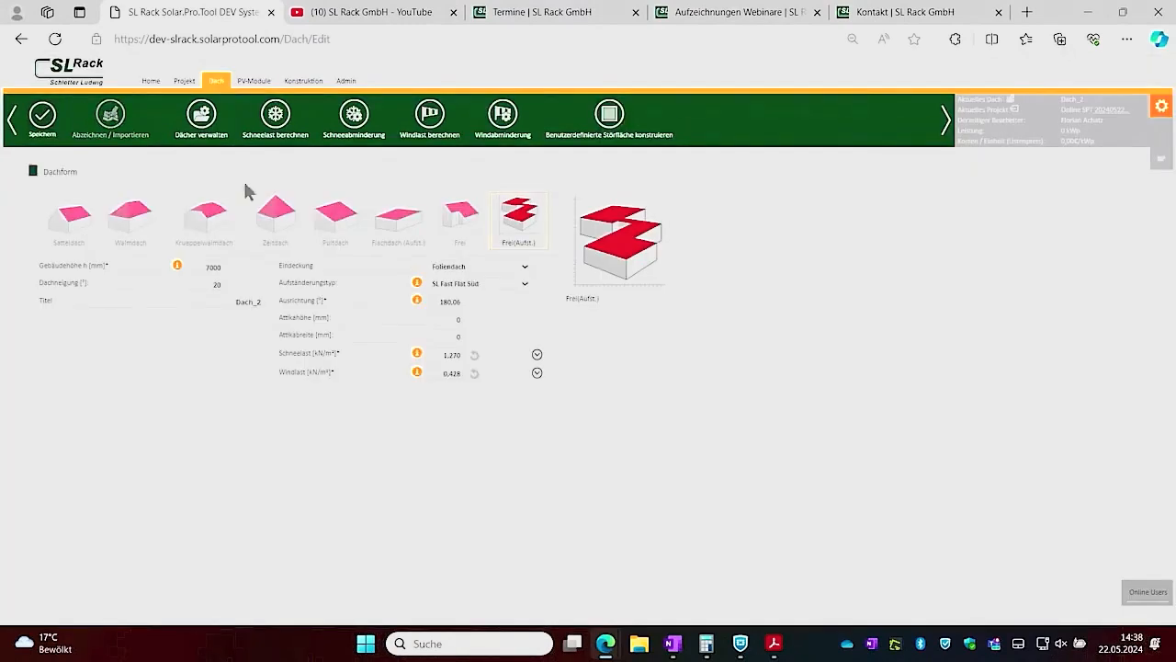
{"action": "left_click", "coordinate": [487, 270]}
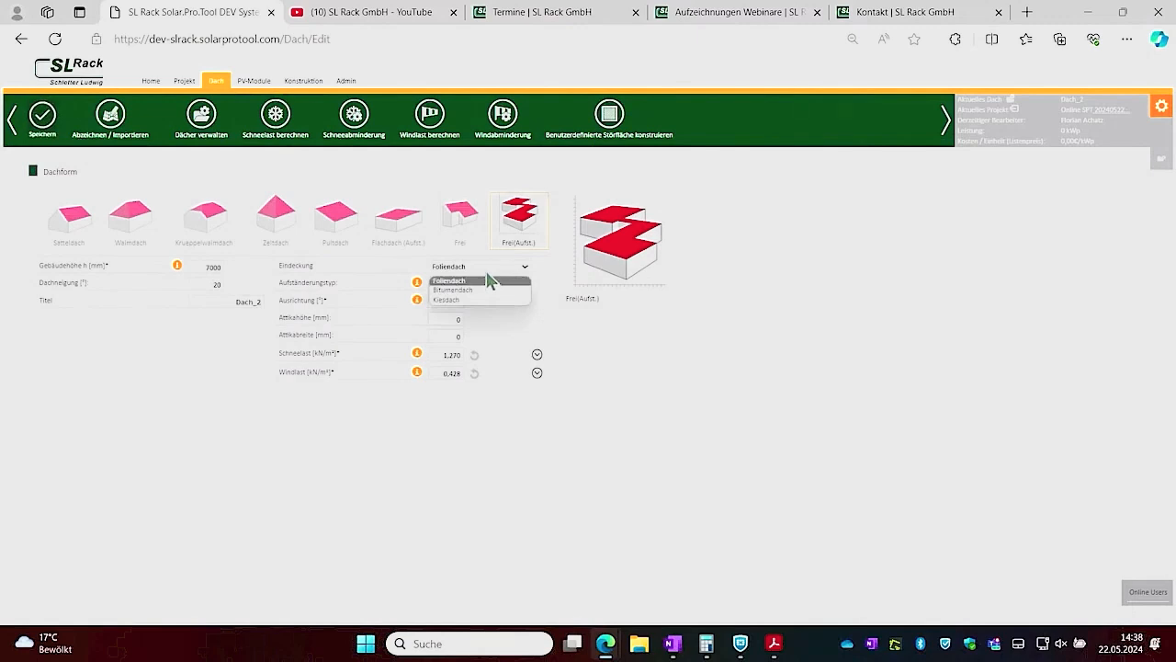
{"action": "left_click", "coordinate": [488, 280]}
{"action": "left_click", "coordinate": [206, 283]}
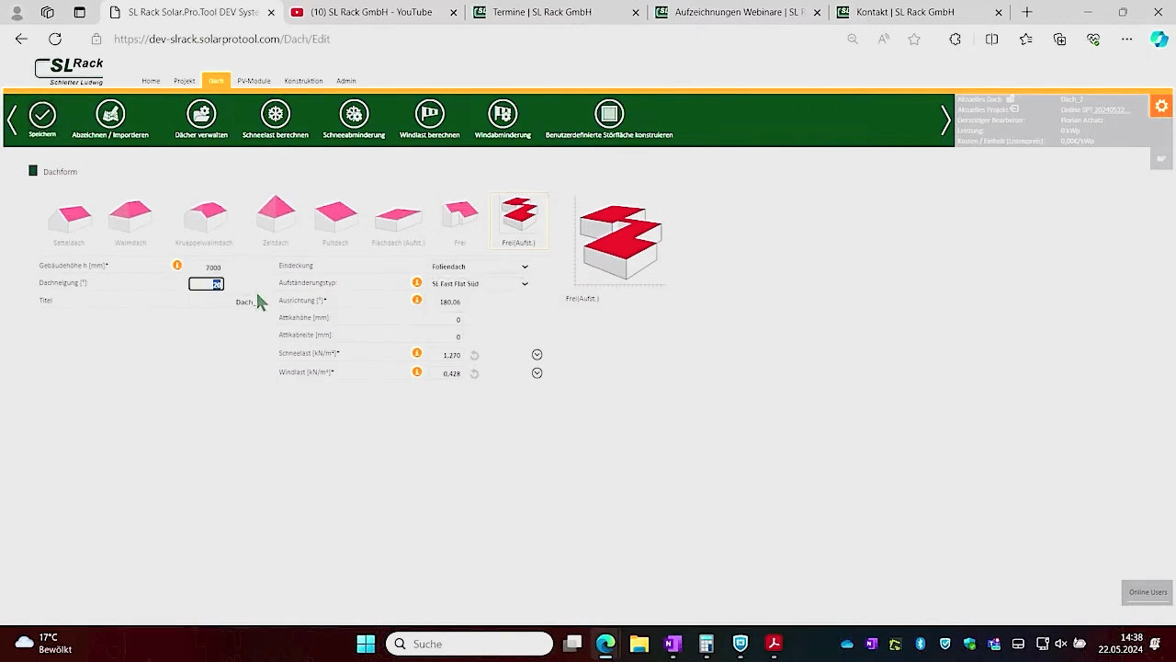
{"action": "left_click", "coordinate": [261, 415]}
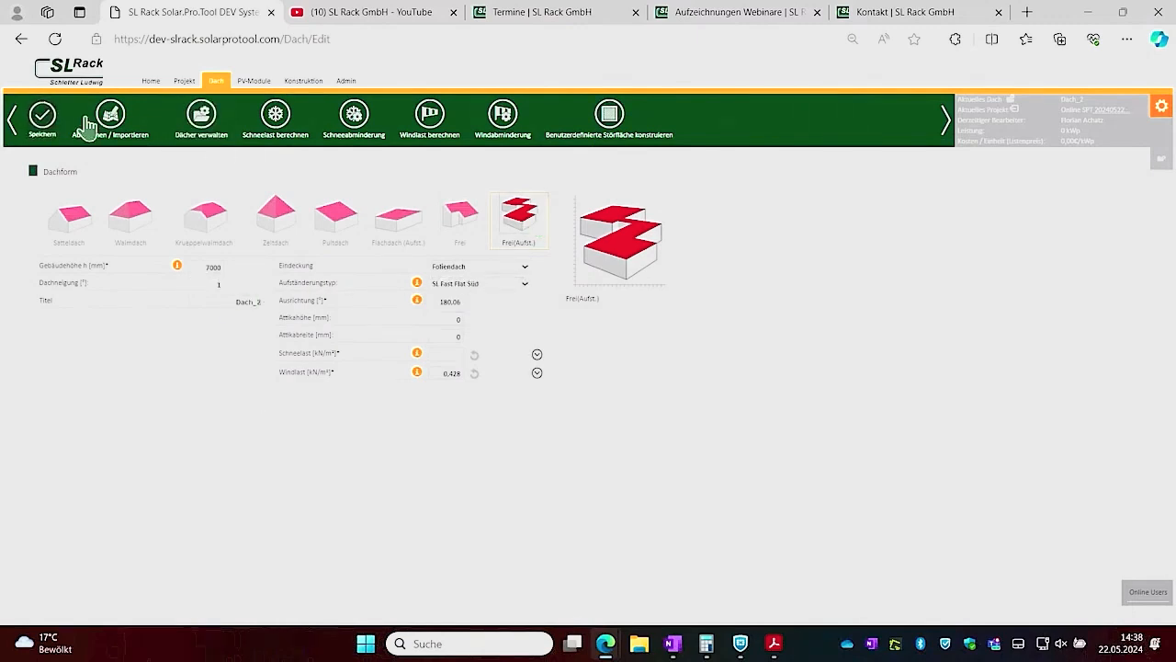
- Set the building's Dachneigung to 1 in the roof drawing, try its automatic approximation, and save the drawing
{"action": "left_click", "coordinate": [115, 128]}
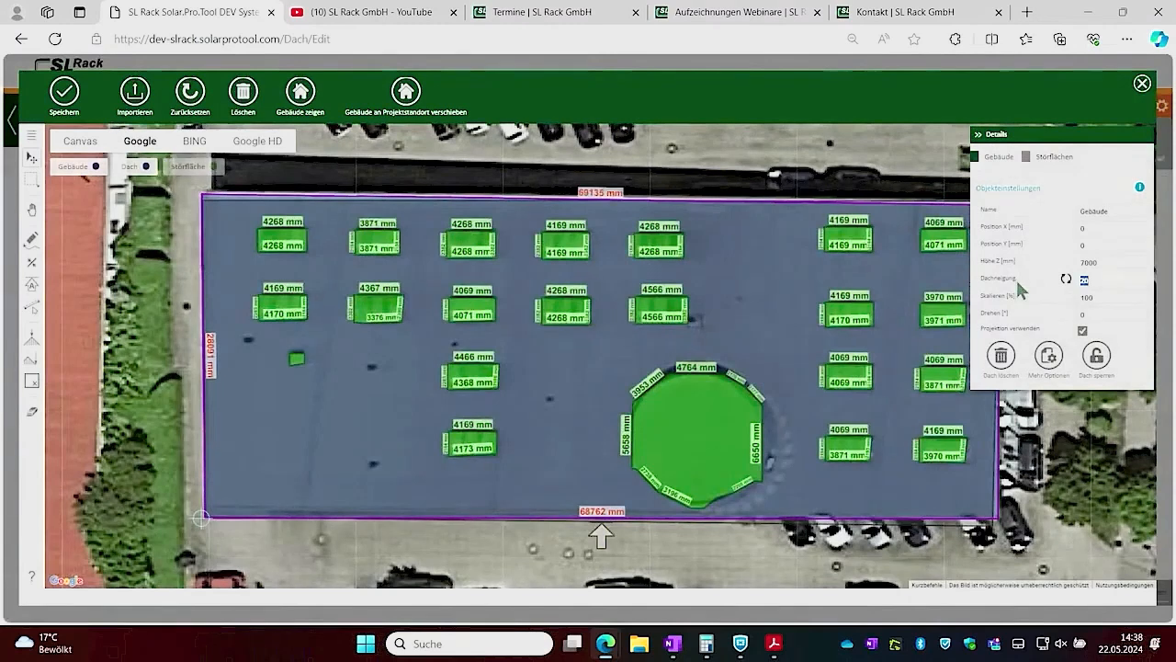
{"action": "type", "text": "1"}
{"action": "left_click", "coordinate": [1067, 279]}
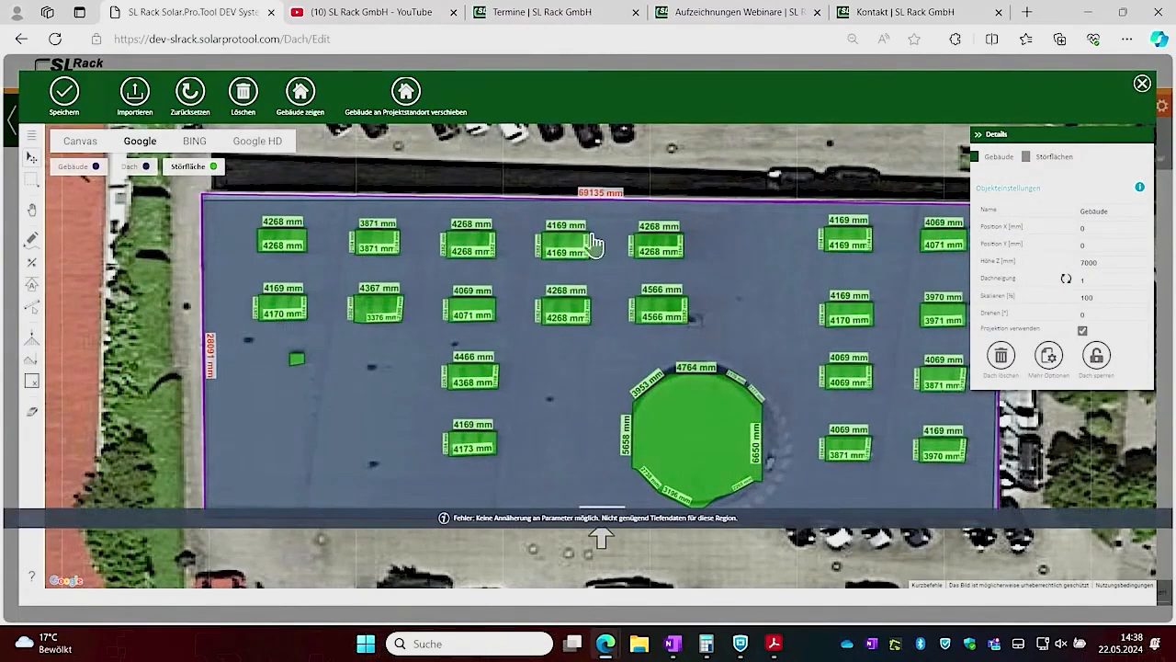
{"action": "left_click", "coordinate": [80, 117]}
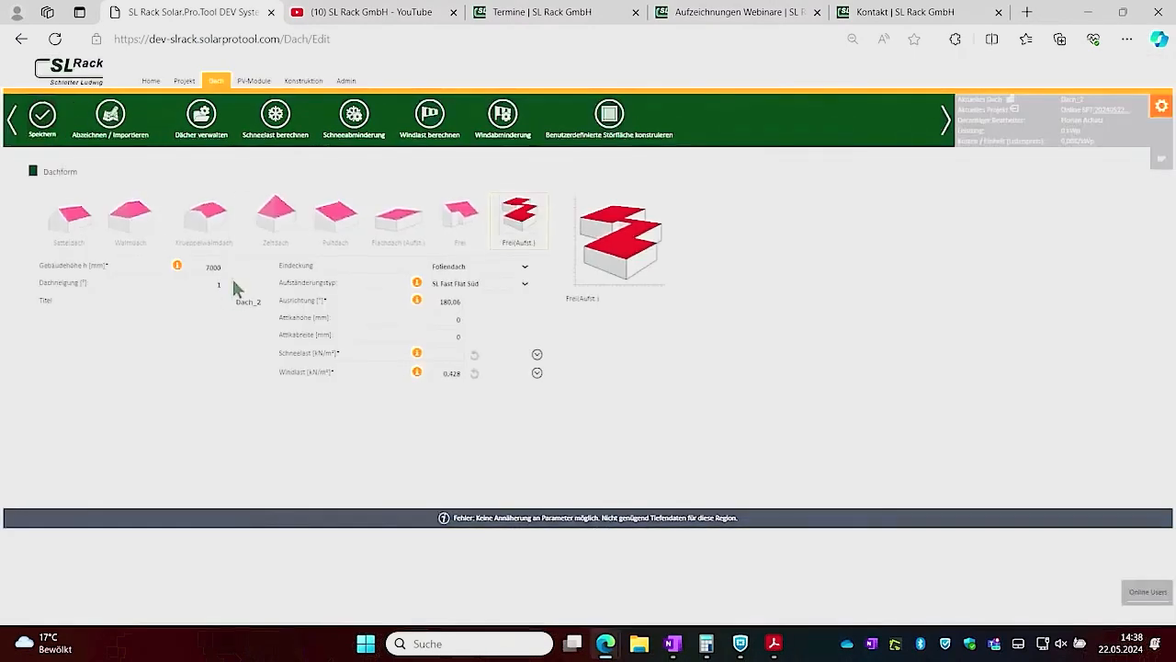
- Keep SL Fast Flat Süd as the mounting type and calculate the reduced snow load for Zone 2, 25 years and RC2
{"action": "left_click", "coordinate": [506, 285]}
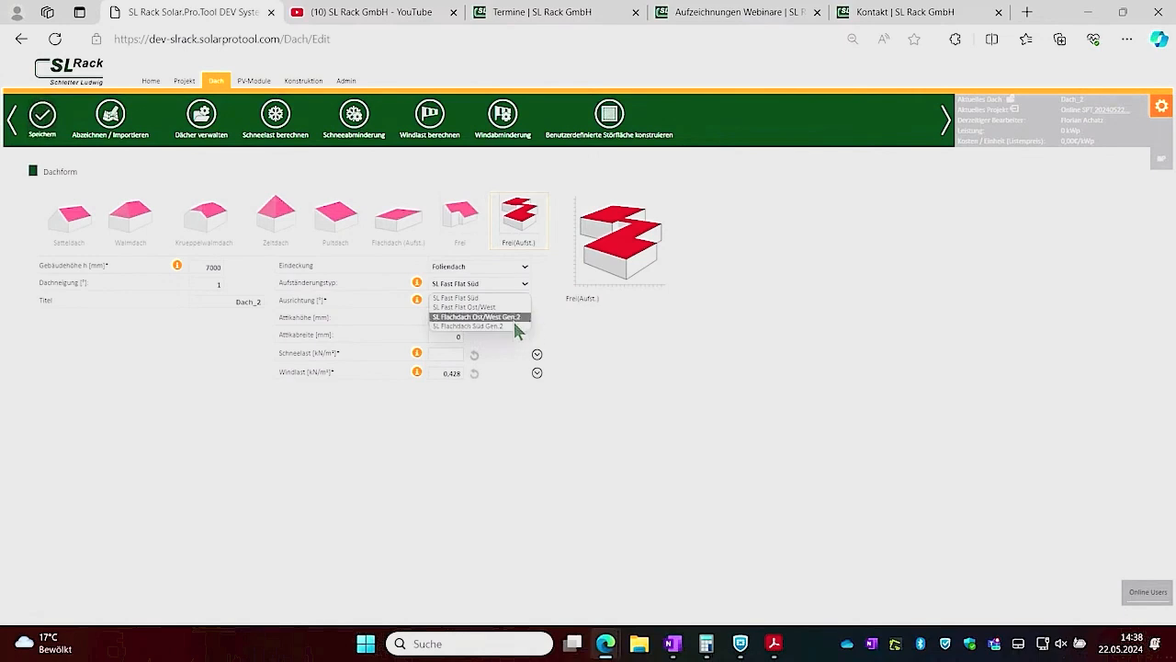
{"action": "left_click", "coordinate": [678, 438]}
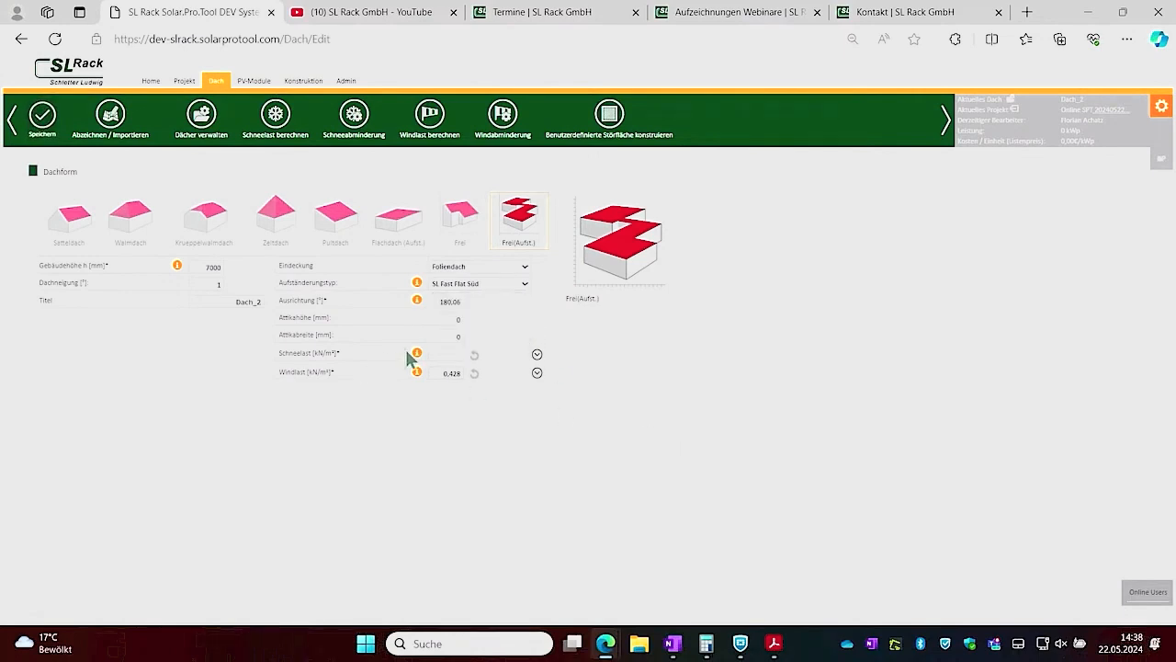
{"action": "left_click", "coordinate": [450, 354]}
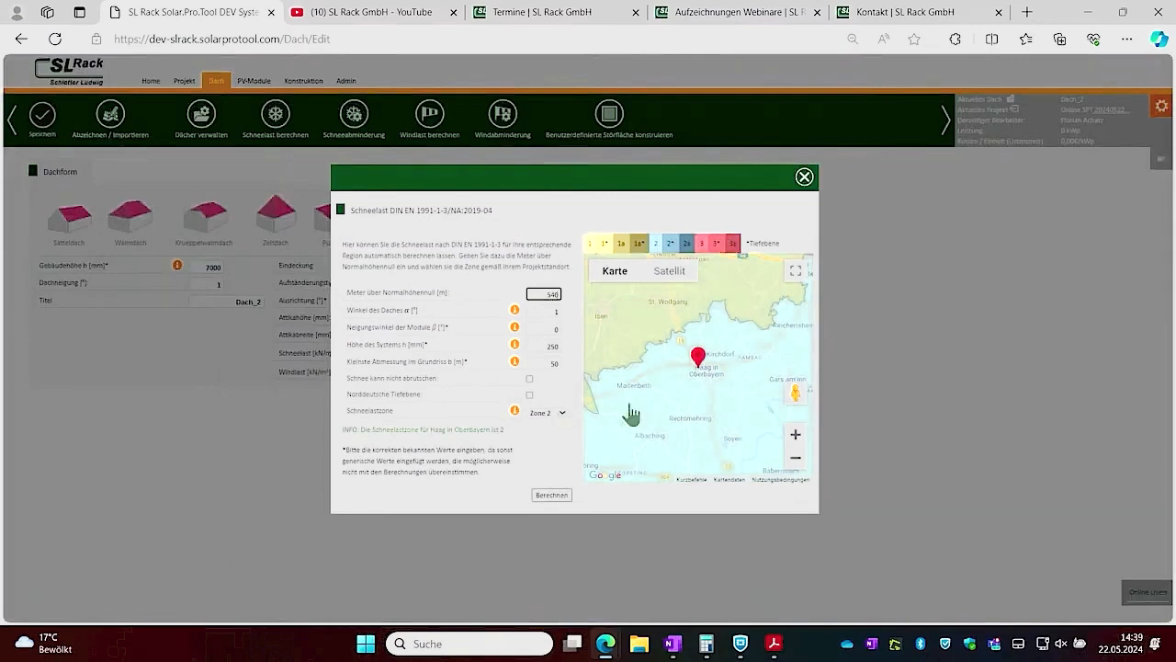
{"action": "left_click", "coordinate": [550, 497]}
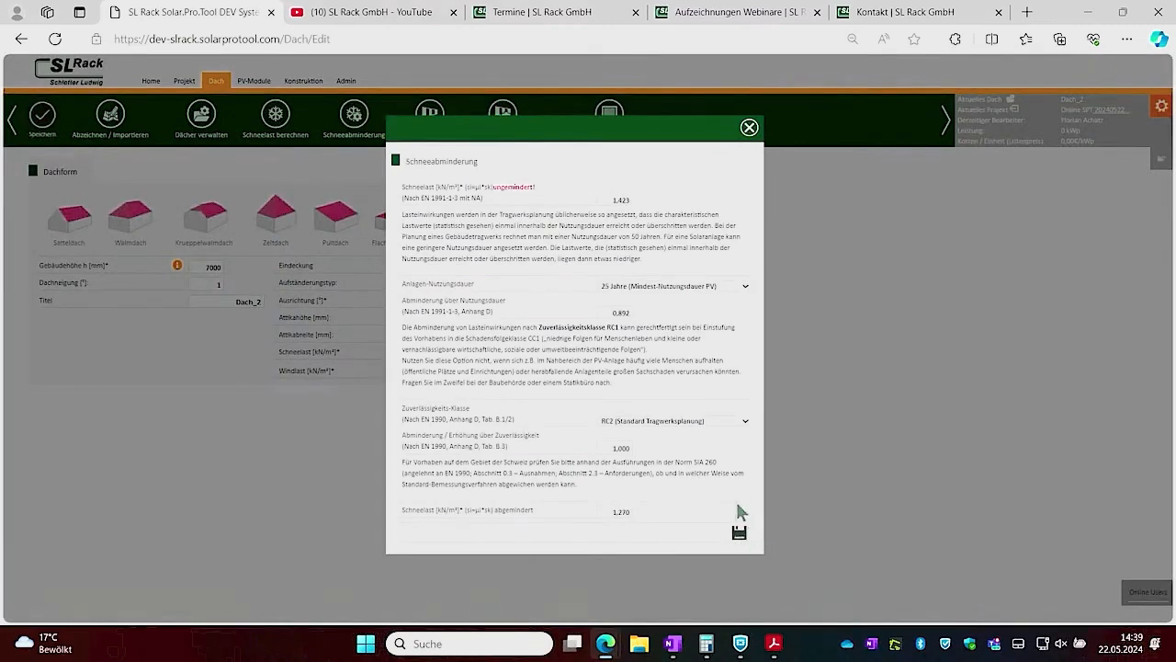
{"action": "left_click", "coordinate": [739, 535]}
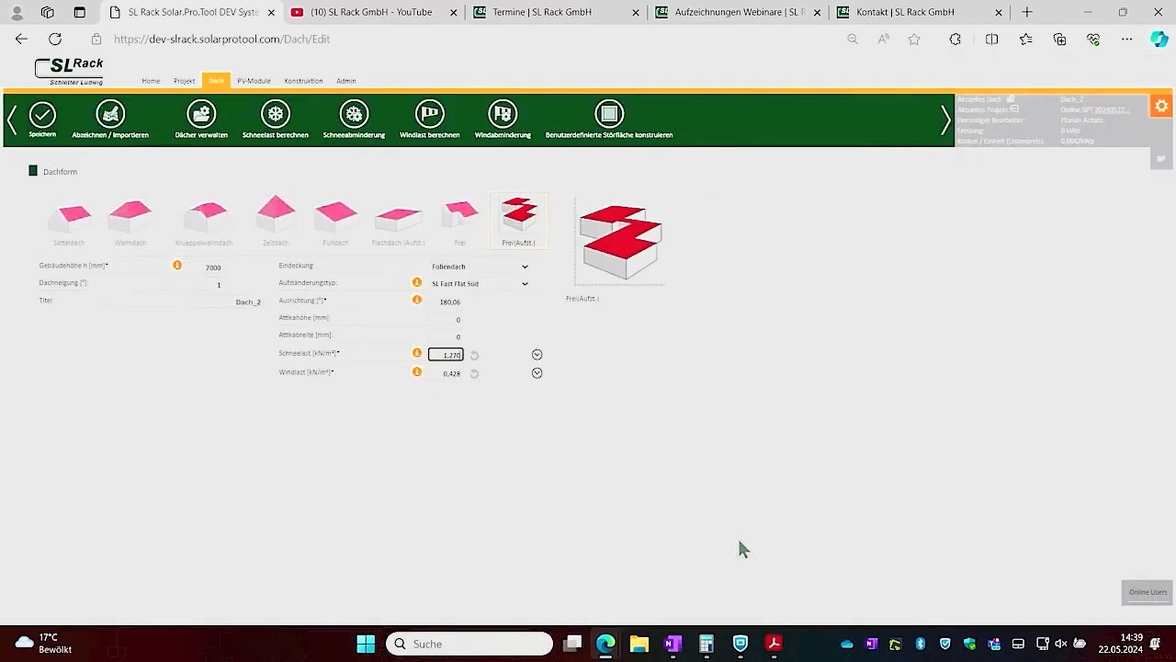
- Calculate the wind load for Zone 1 with Geländekategorie III and apply the reduction for 25 years and RC2
{"action": "left_click", "coordinate": [448, 374]}
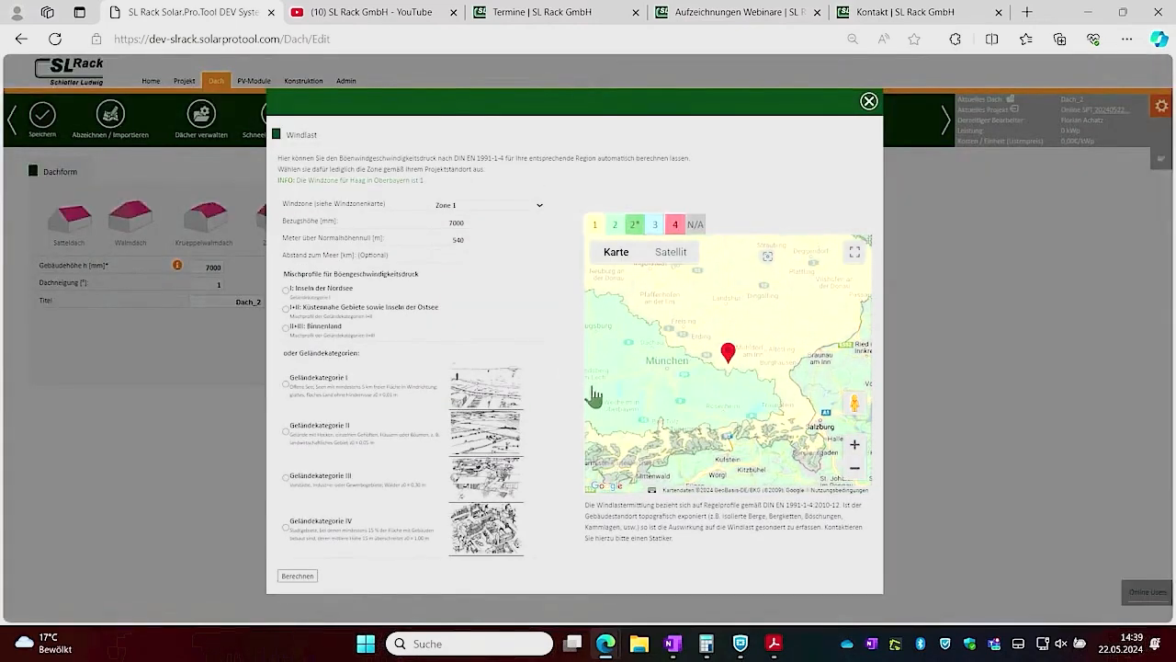
{"action": "left_click", "coordinate": [287, 479]}
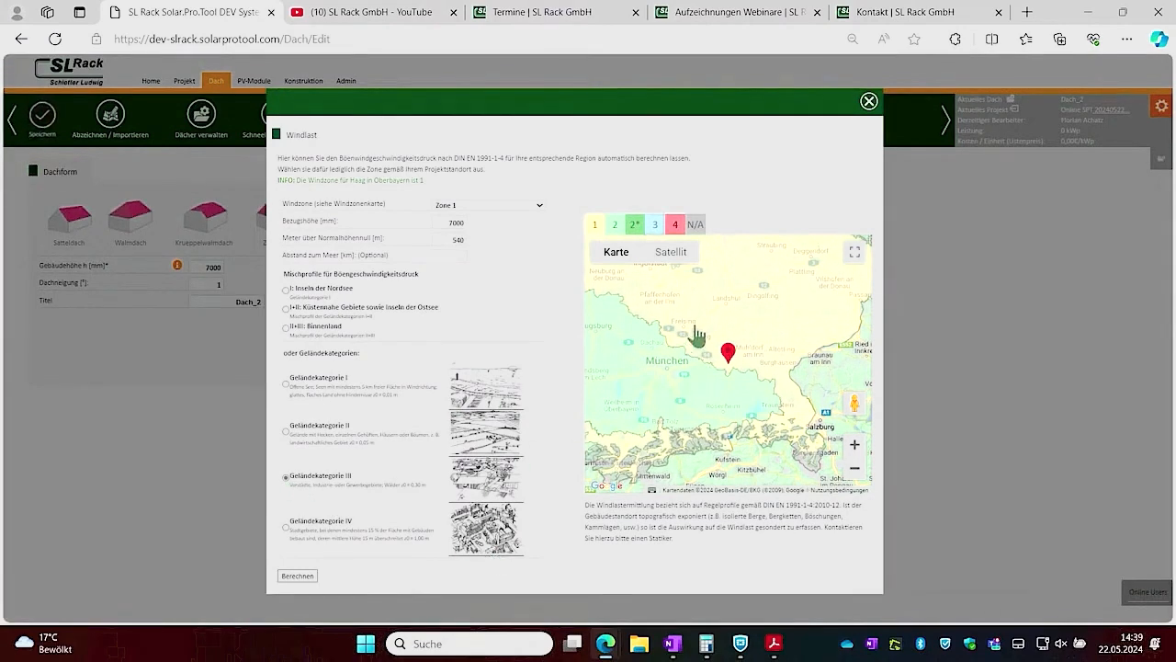
{"action": "left_click", "coordinate": [308, 580]}
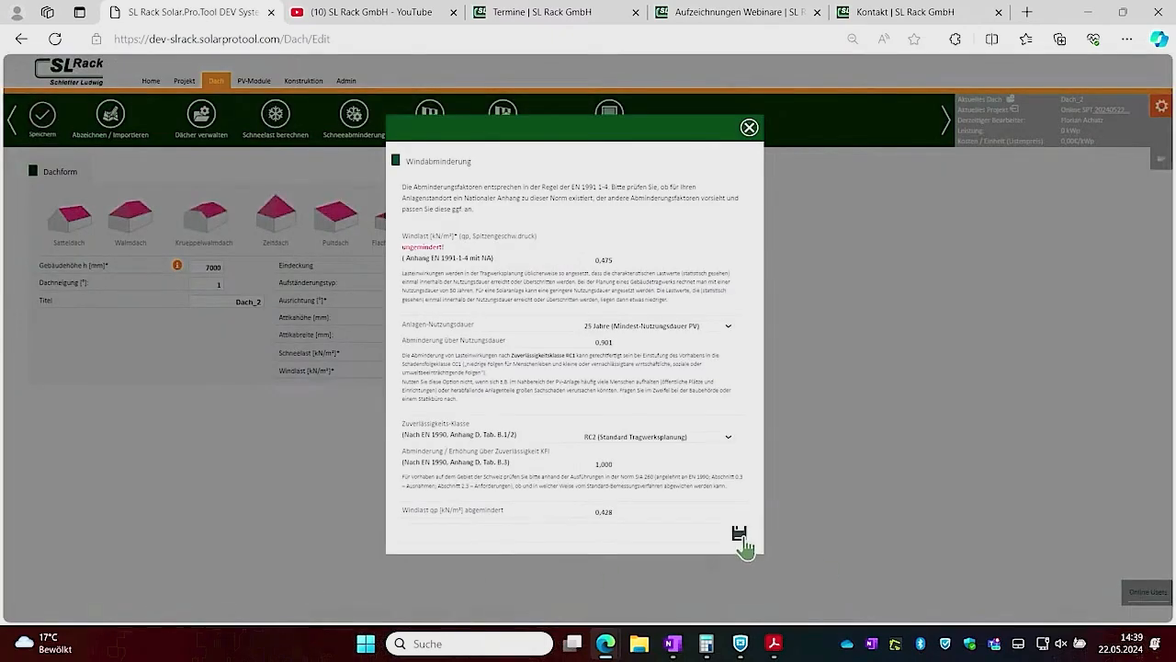
{"action": "left_click", "coordinate": [722, 326]}
{"action": "left_click", "coordinate": [656, 359]}
{"action": "left_click", "coordinate": [739, 535]}
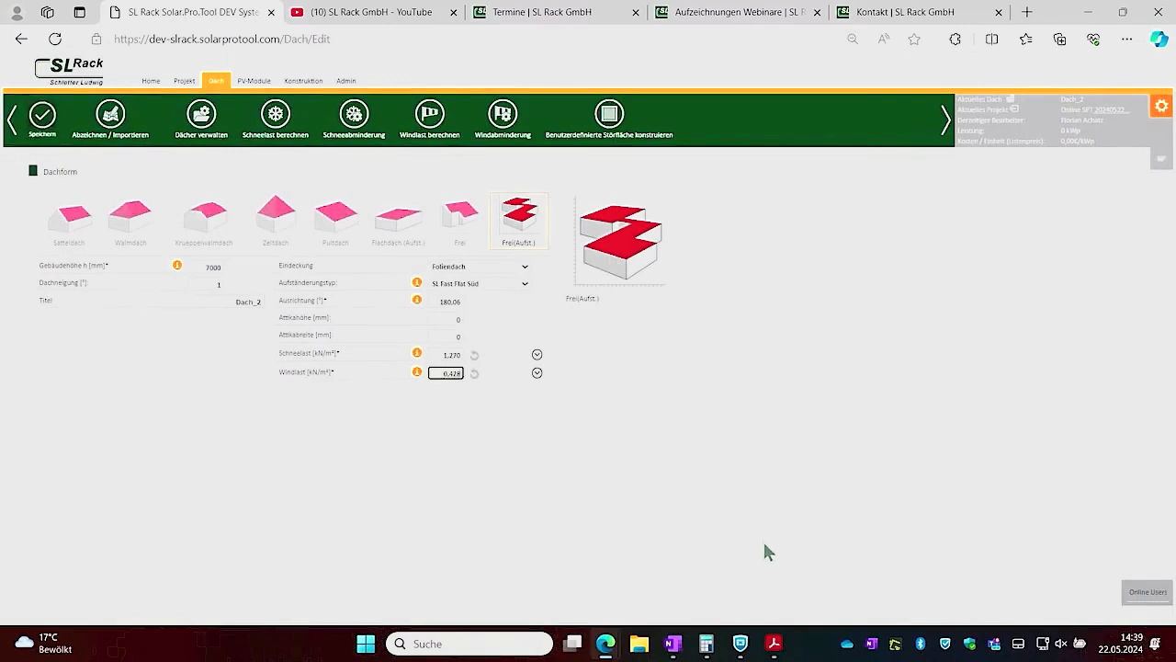
- Save the roof settings and save the Trina Vertex S TSM-420DE09R.05 as the PV module
{"action": "left_click", "coordinate": [585, 439]}
{"action": "left_click", "coordinate": [41, 118]}
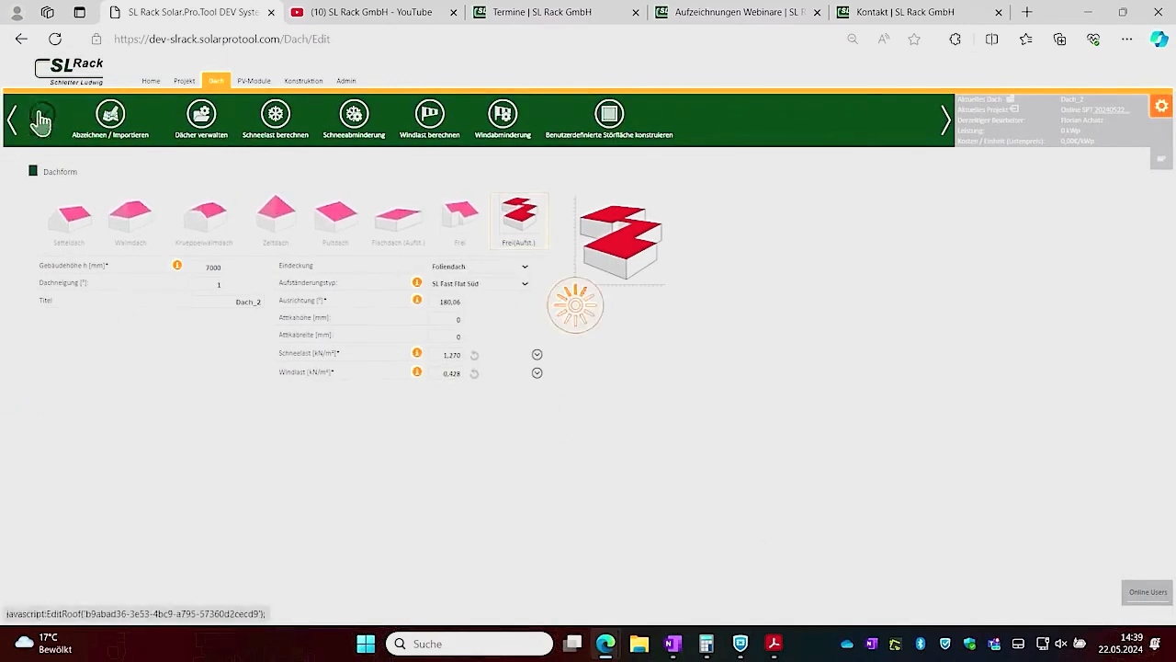
{"action": "left_click", "coordinate": [246, 82]}
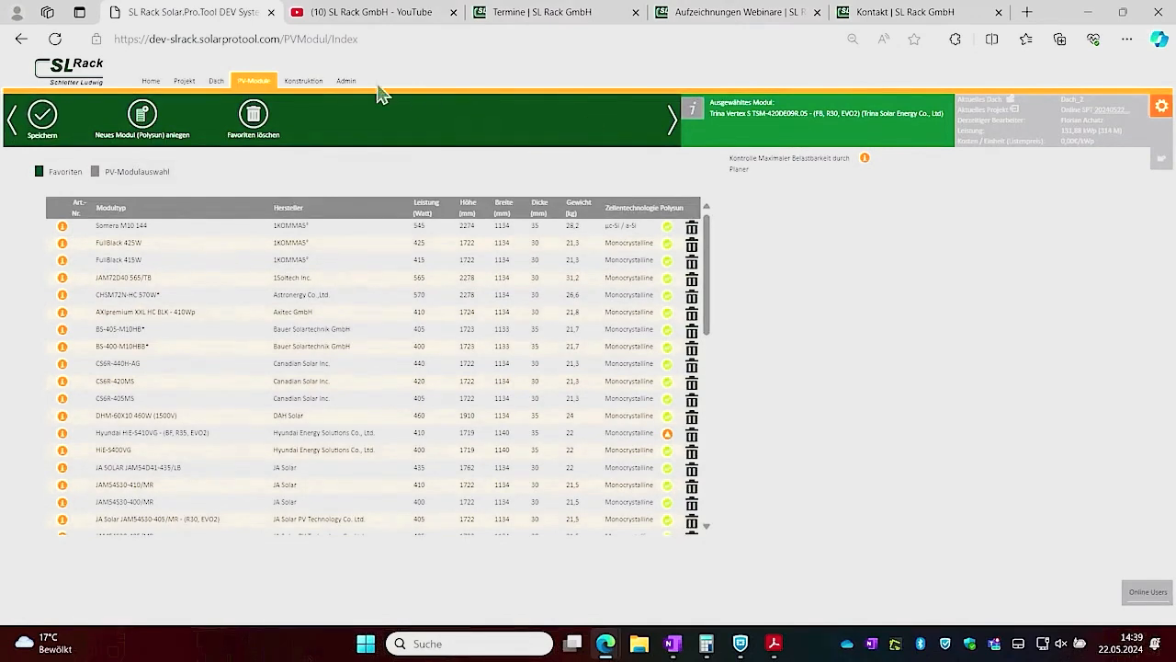
{"action": "left_click", "coordinate": [43, 119]}
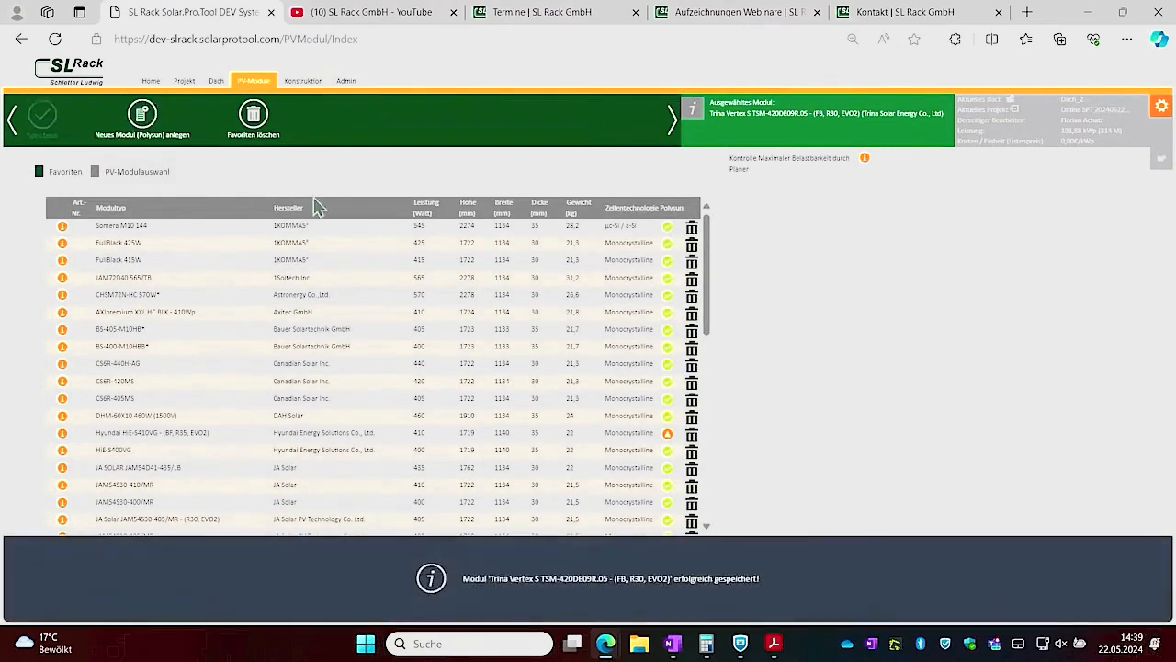
- Open the construction settings and choose Windschottblech light as the wind deflector for the mounting system
{"action": "left_click", "coordinate": [311, 90]}
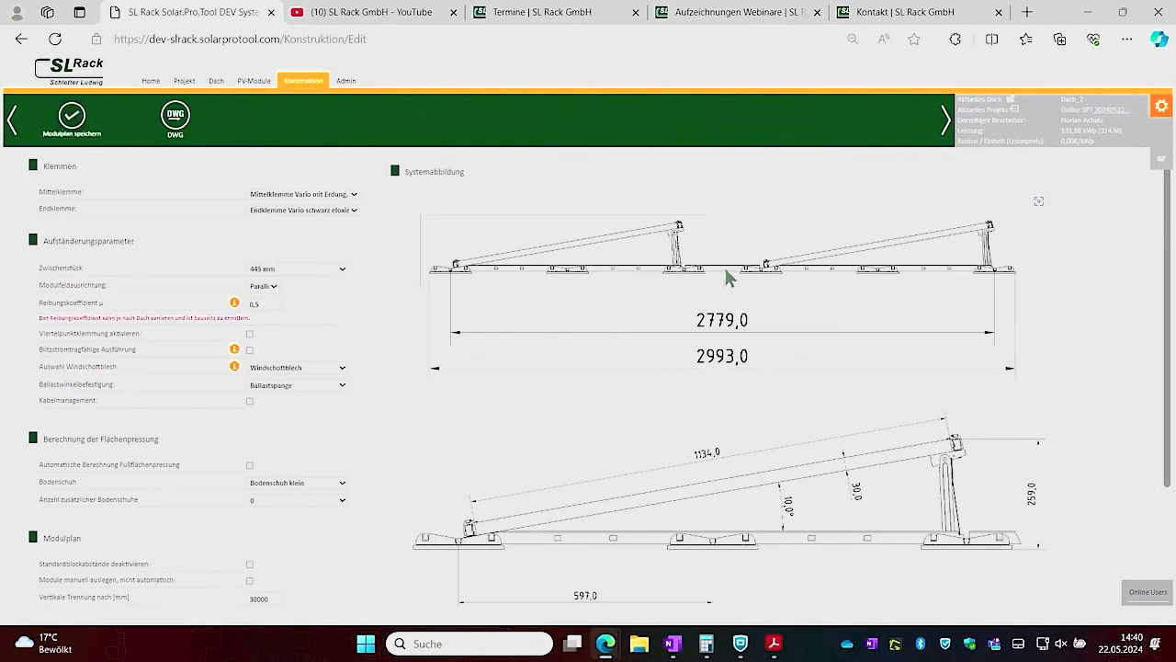
{"action": "left_click", "coordinate": [319, 270]}
{"action": "left_click", "coordinate": [265, 286]}
{"action": "left_click", "coordinate": [288, 370]}
{"action": "left_click", "coordinate": [287, 392]}
- Try the 700 mm Zwischenstück and restore it to 445 mm
{"action": "left_click", "coordinate": [288, 273]}
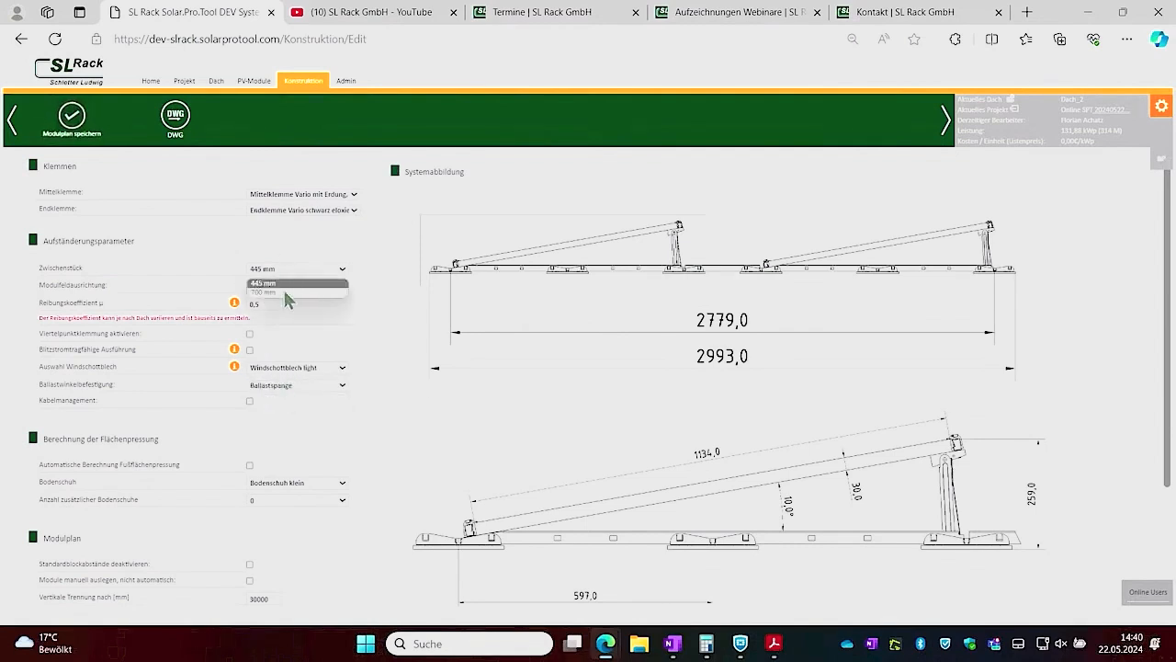
{"action": "left_click", "coordinate": [282, 294]}
{"action": "left_click", "coordinate": [290, 279]}
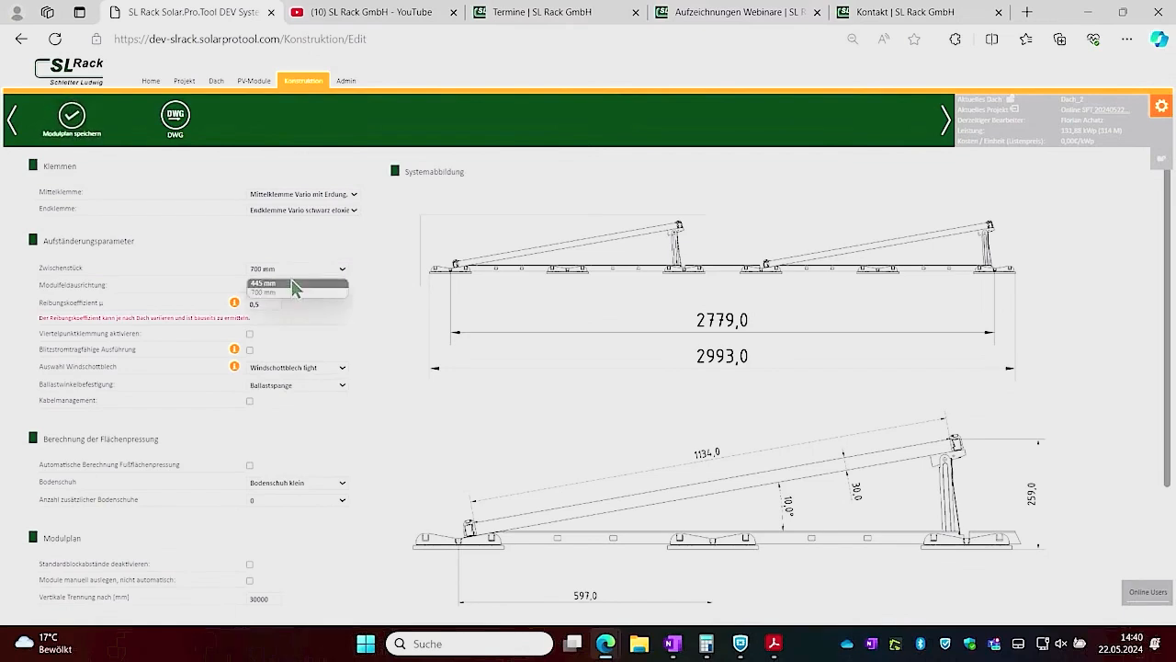
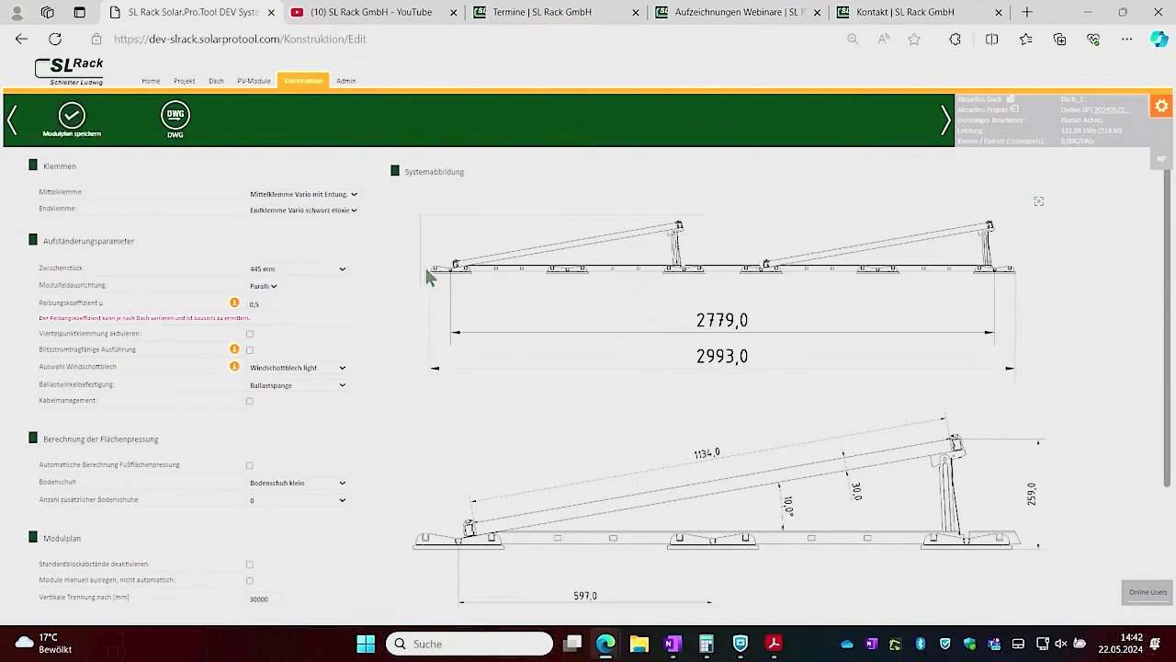
- Enable the Blitzstromtragfähige Ausführung and the automatic calculation of foot surface pressure
{"action": "scroll", "coordinate": [272, 285], "scroll_direction": "down", "scroll_amount": 1}
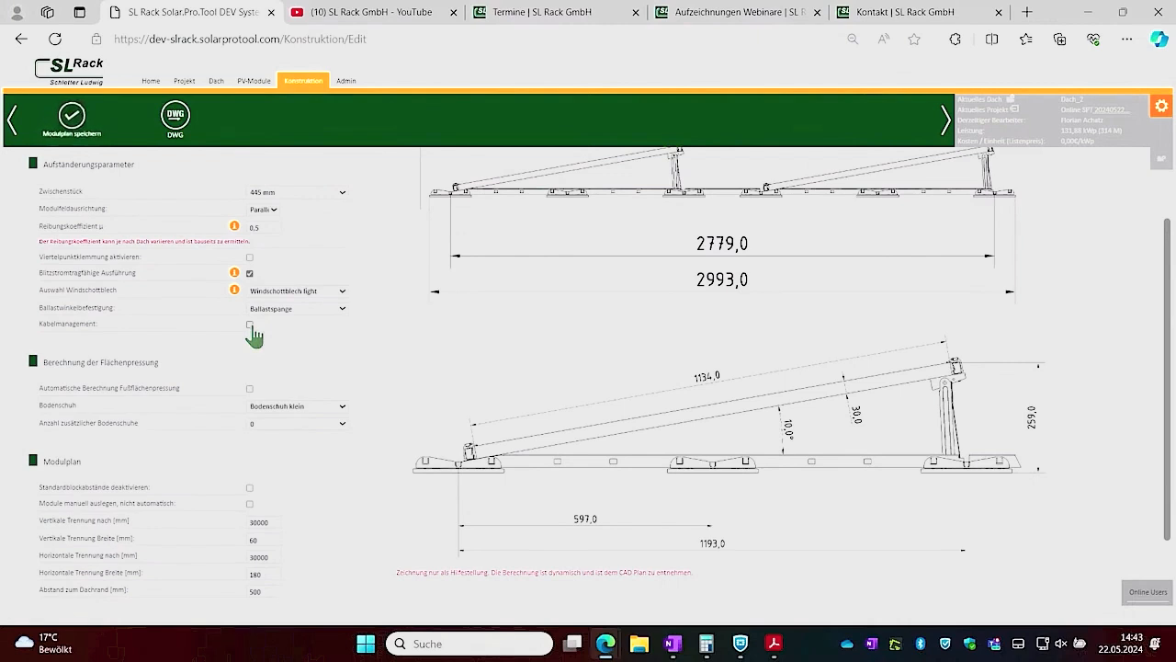
{"action": "scroll", "coordinate": [323, 347], "scroll_direction": "down", "scroll_amount": 1}
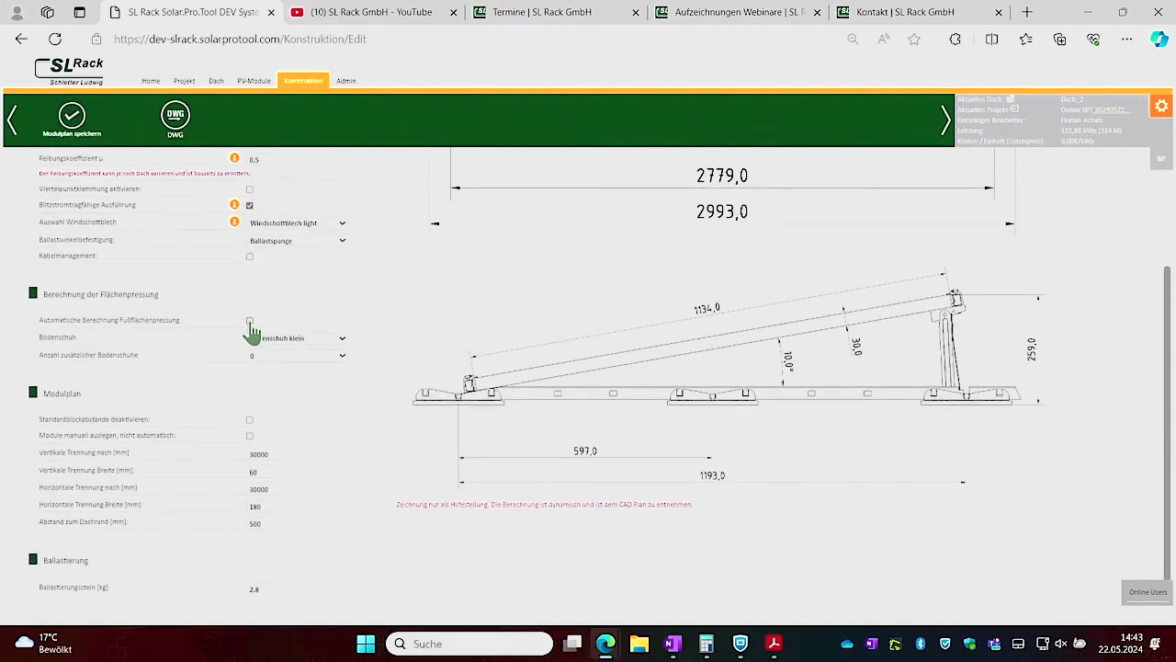
{"action": "left_click", "coordinate": [249, 321]}
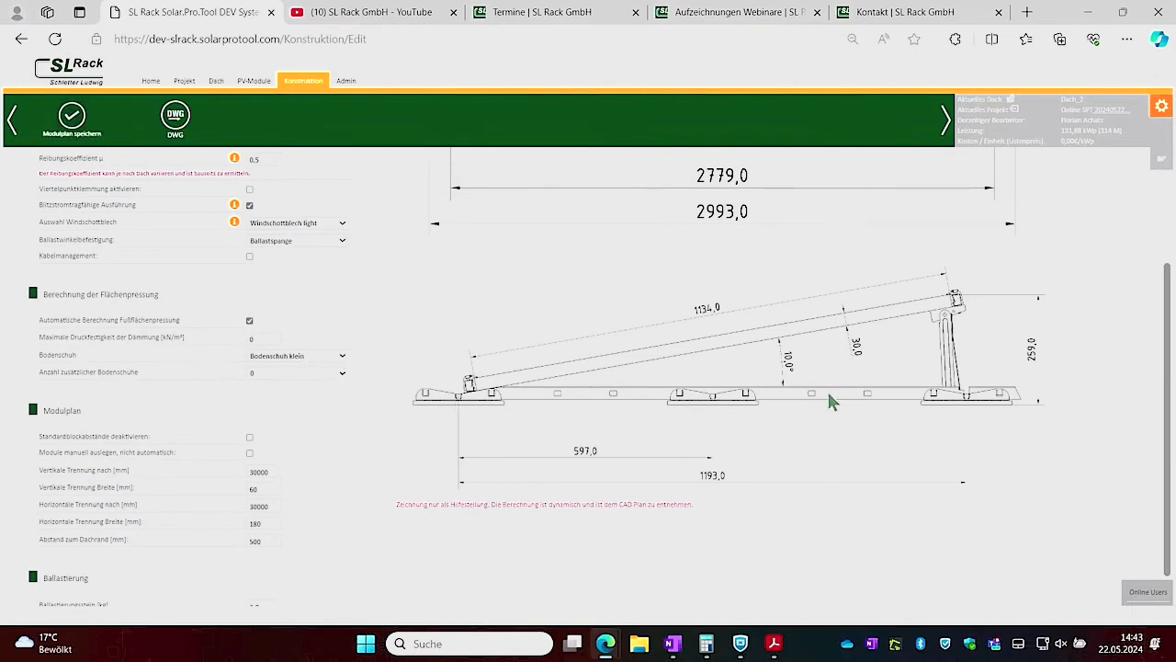
{"action": "left_click", "coordinate": [255, 340]}
- Switch to the ROCKWOOL PDF in Acrobat and examine the permissible point loads of the flat-roof insulation boards
{"action": "left_click", "coordinate": [773, 645]}
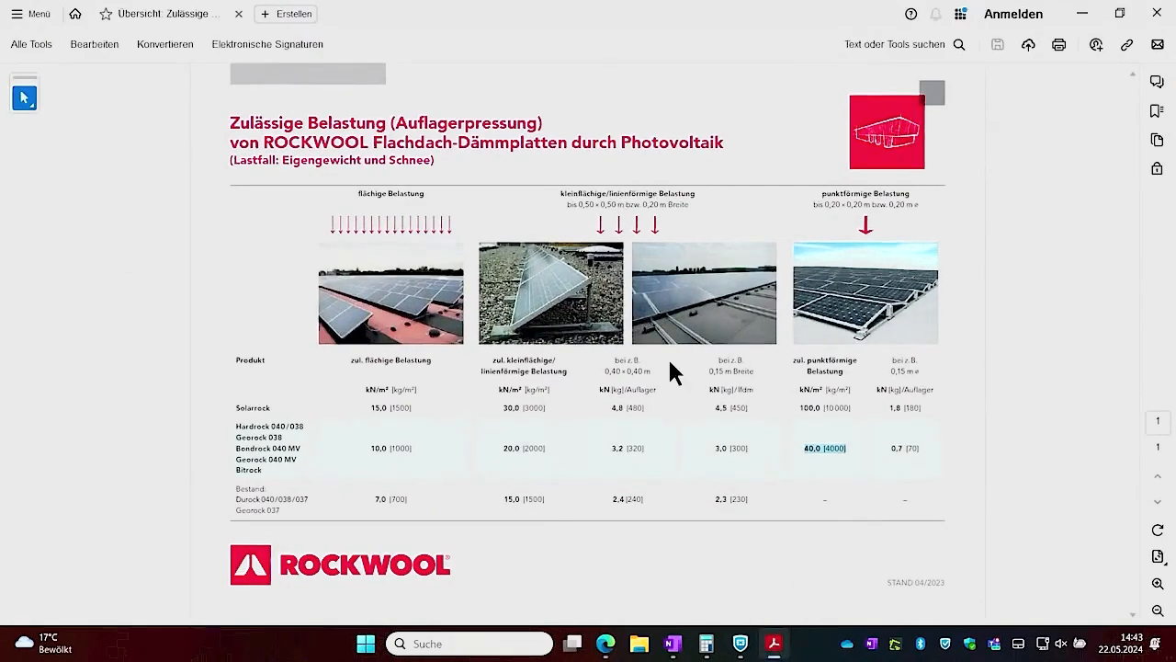
{"action": "left_click", "coordinate": [778, 556]}
{"action": "left_click_drag", "start_coordinate": [812, 204], "coordinate": [859, 204]}
{"action": "left_click_drag", "start_coordinate": [800, 407], "coordinate": [819, 408]}
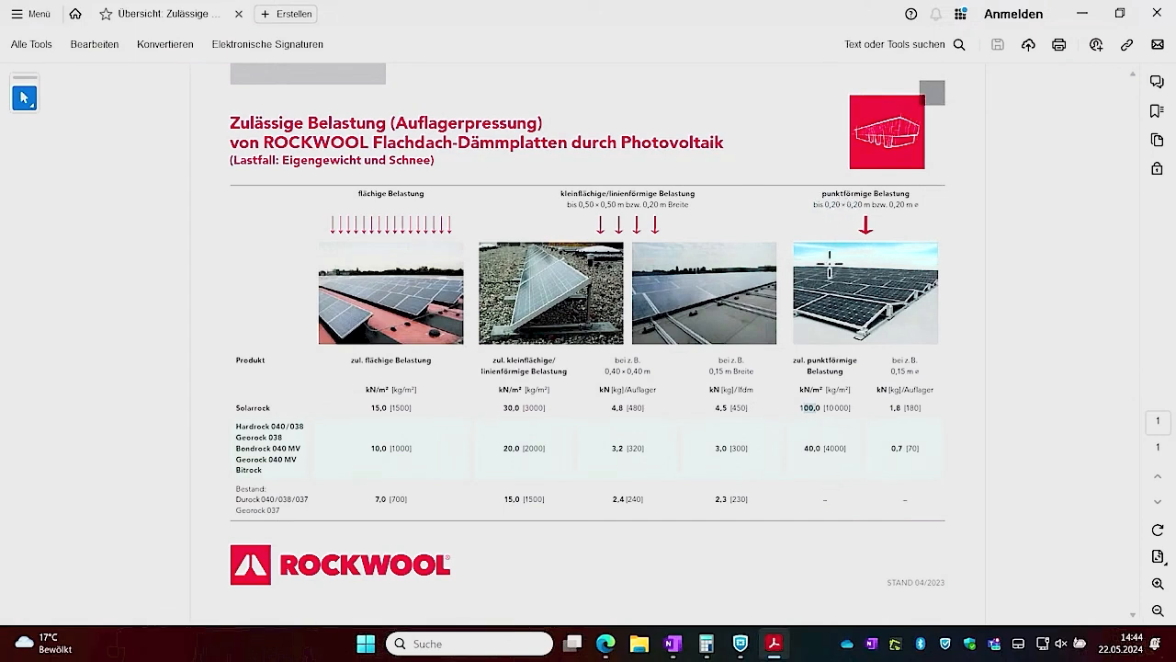
{"action": "left_click", "coordinate": [831, 475]}
{"action": "left_click_drag", "start_coordinate": [238, 499], "coordinate": [309, 499]}
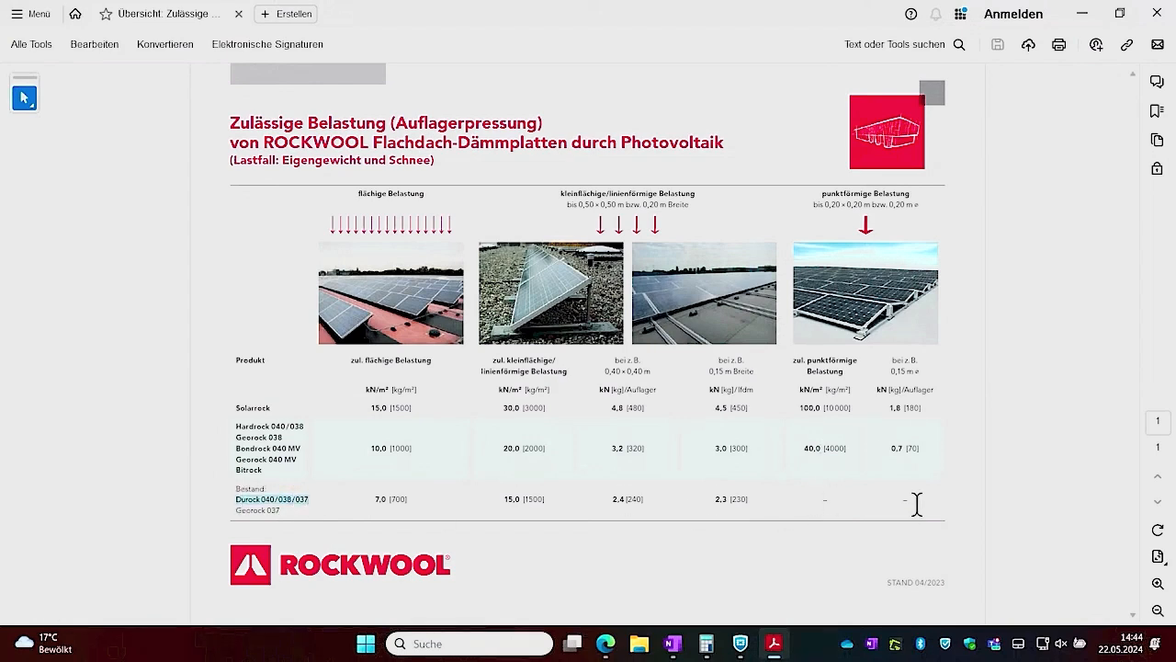
{"action": "left_click", "coordinate": [270, 507]}
{"action": "left_click_drag", "start_coordinate": [804, 448], "coordinate": [842, 457]}
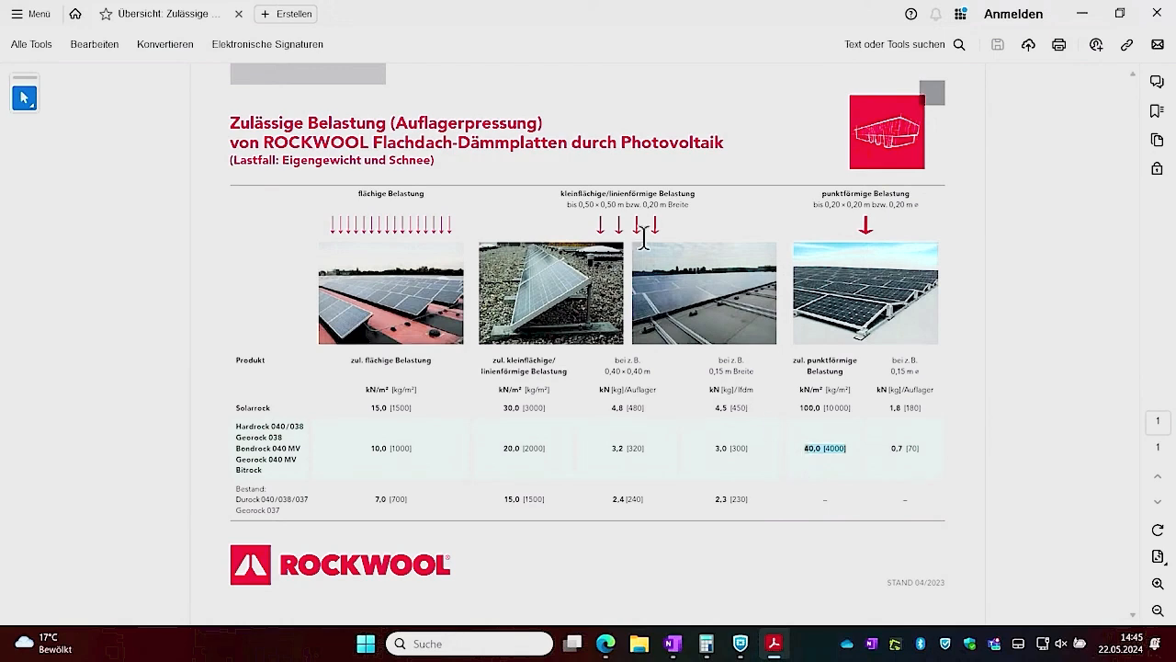
{"action": "left_click_drag", "start_coordinate": [264, 143], "coordinate": [722, 147]}
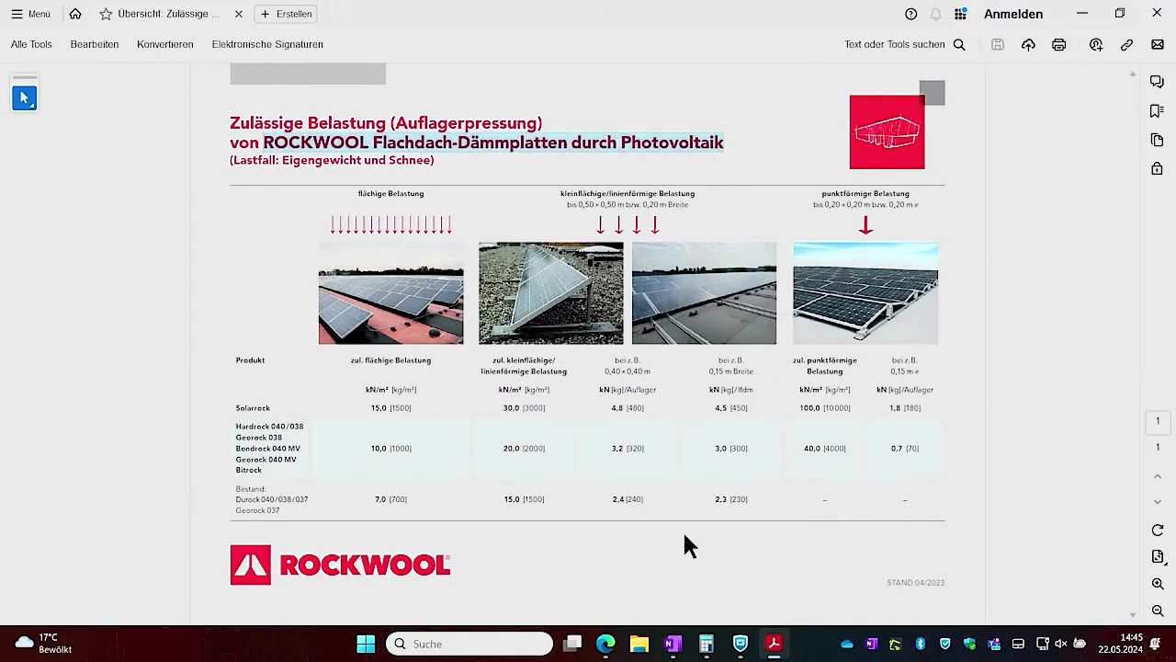
- Return to the construction page in the Edge browser and set the insulation's maximum compressive strength to 40 kN/m²
{"action": "mouse_move", "coordinate": [609, 649]}
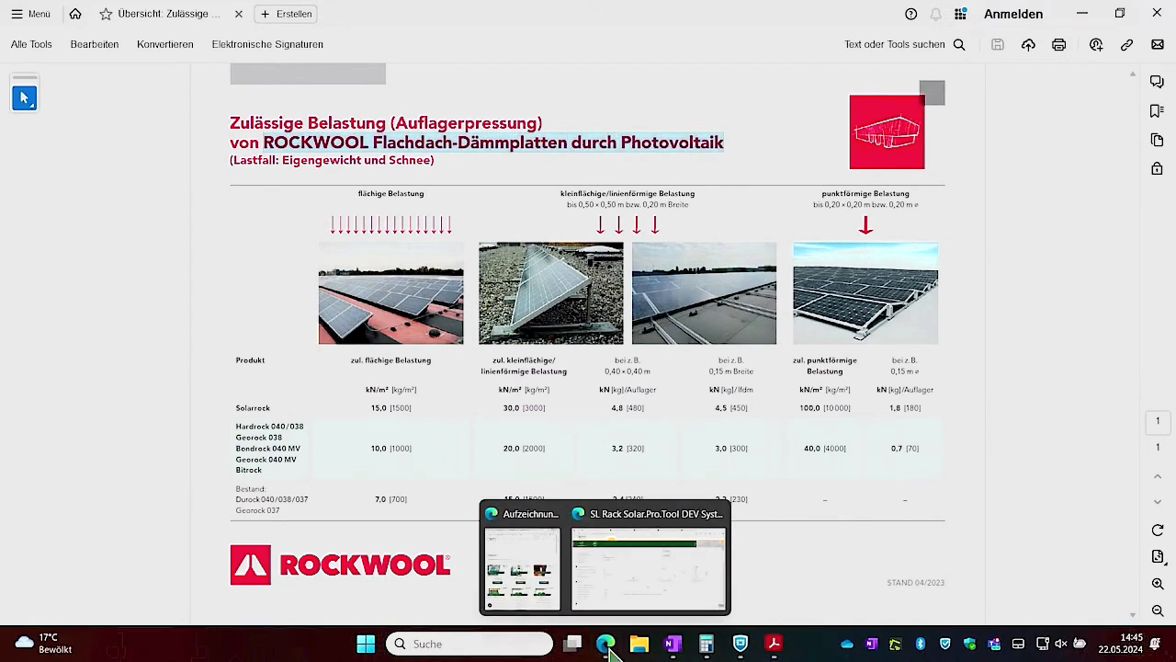
{"action": "left_click", "coordinate": [687, 554]}
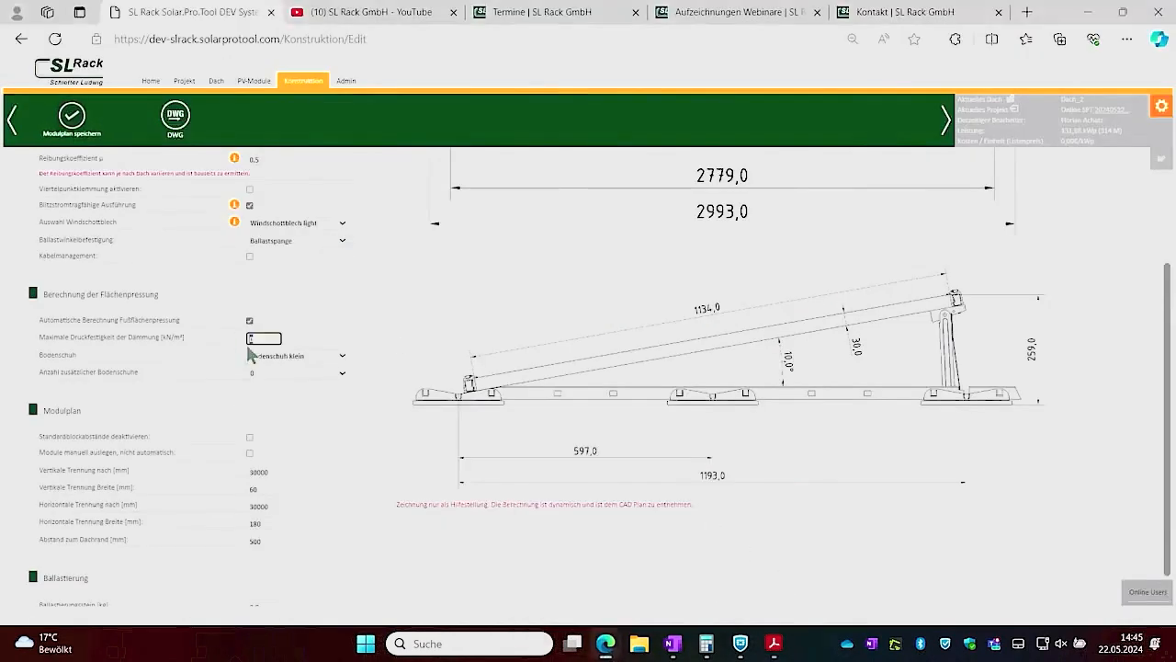
{"action": "type", "text": "40"}
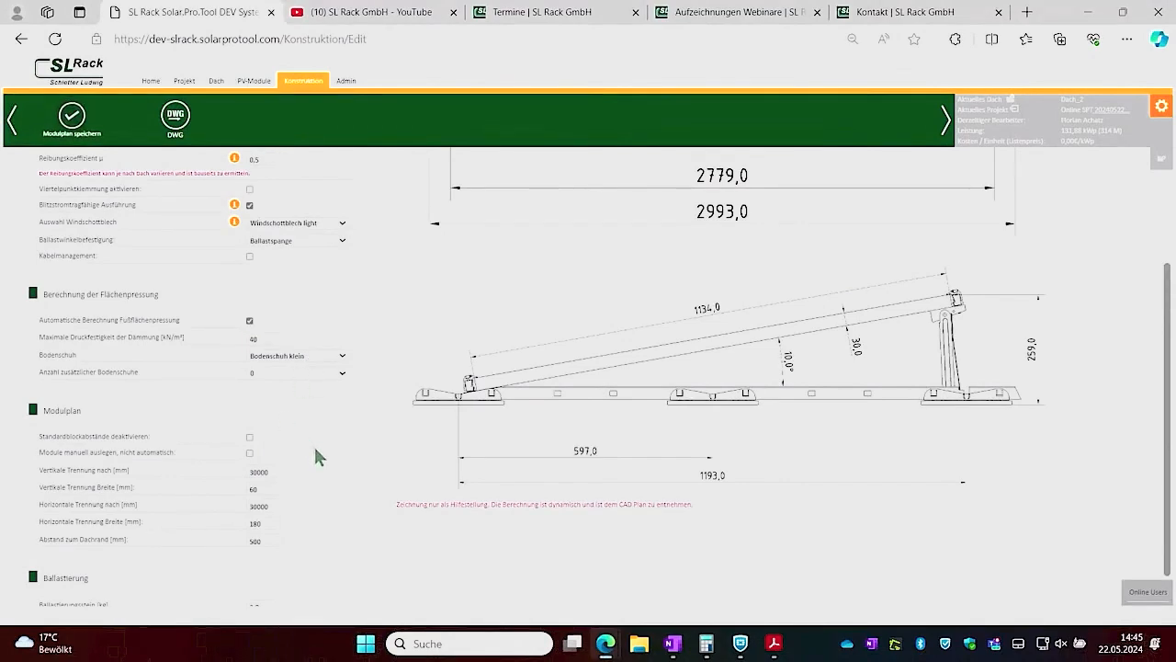
{"action": "left_click", "coordinate": [77, 120]}
- Check the module plan's vertical and horizontal separation values and roof-edge distance, and save the module plan
{"action": "left_click", "coordinate": [265, 472]}
{"action": "left_click", "coordinate": [259, 505]}
{"action": "left_click", "coordinate": [269, 540]}
{"action": "left_click", "coordinate": [362, 588]}
{"action": "double_click", "coordinate": [272, 506]}
{"action": "left_click", "coordinate": [323, 549]}
{"action": "double_click", "coordinate": [264, 541]}
{"action": "left_click", "coordinate": [397, 579]}
{"action": "double_click", "coordinate": [275, 468]}
{"action": "left_click", "coordinate": [348, 509]}
{"action": "left_click", "coordinate": [74, 127]}
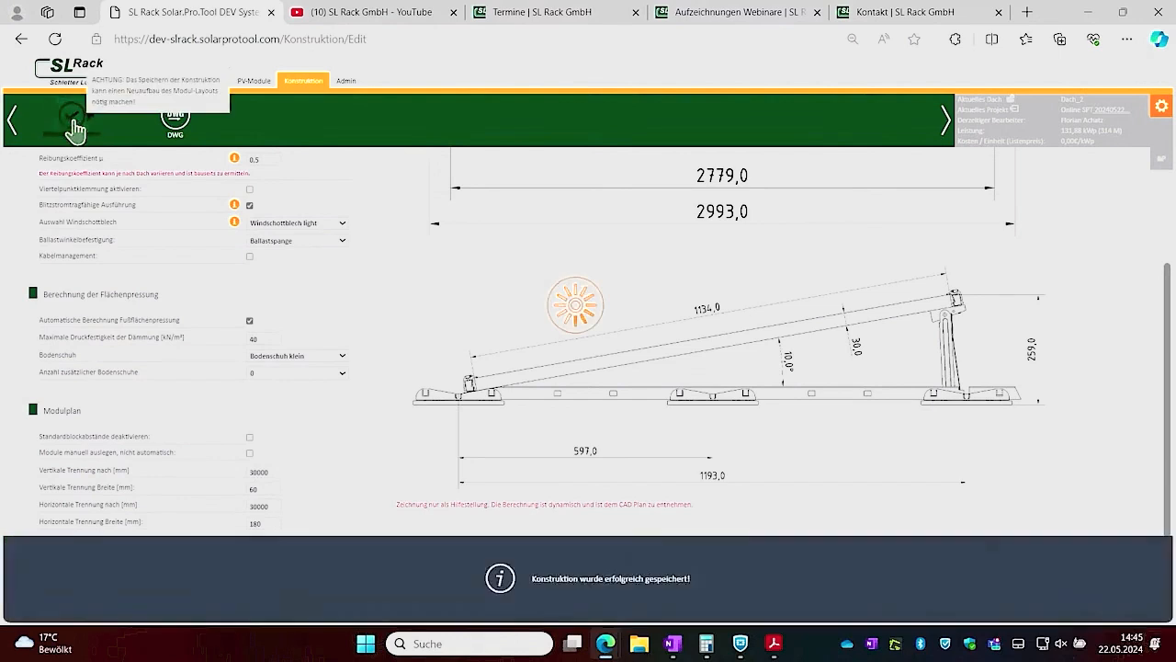
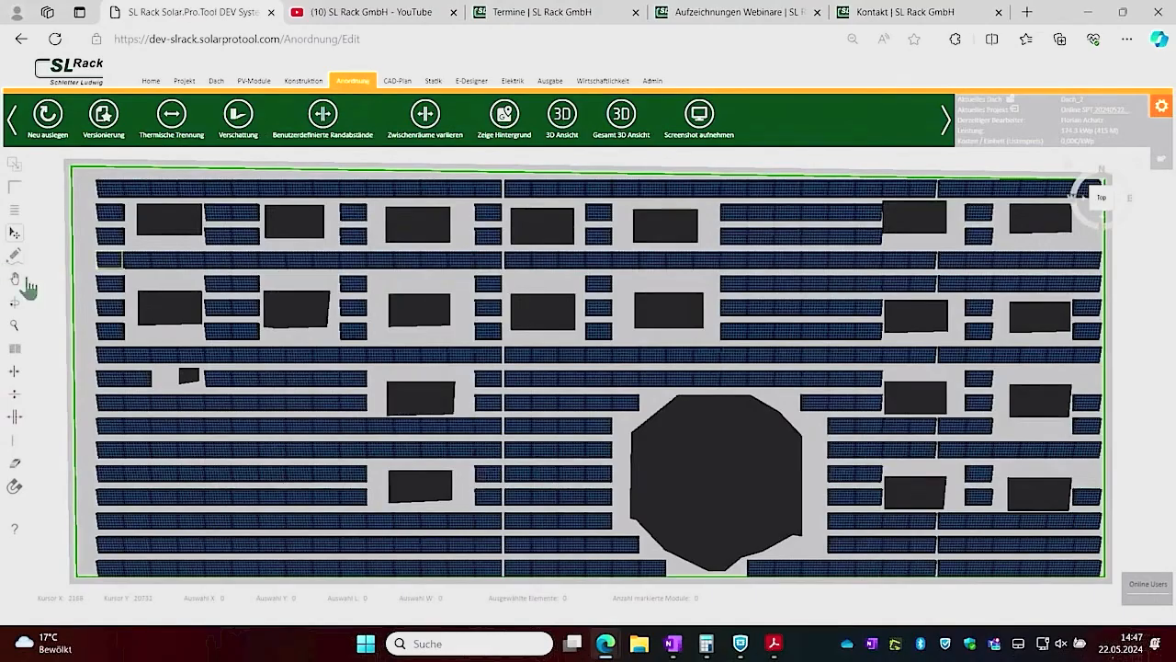
- Examine the generated module layout, including the separation gaps and the module rows around the roof obstructions
{"action": "left_click_drag", "start_coordinate": [144, 298], "coordinate": [402, 302]}
{"action": "left_click_drag", "start_coordinate": [464, 368], "coordinate": [208, 303]}
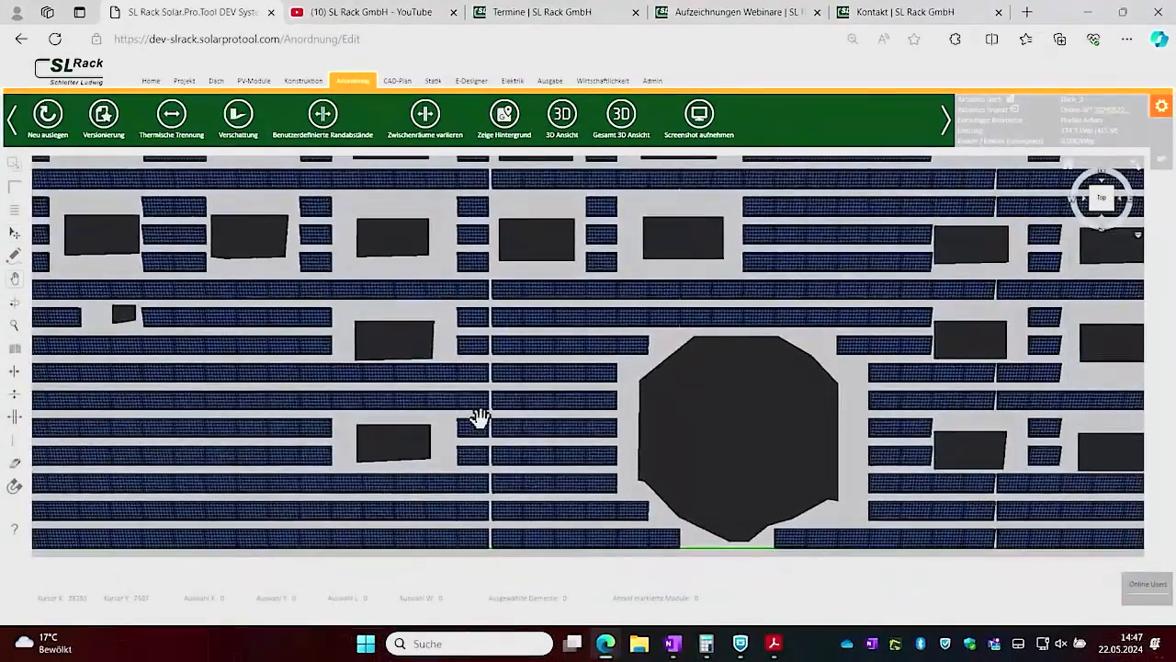
{"action": "scroll", "coordinate": [478, 416], "scroll_direction": "up", "scroll_amount": 10}
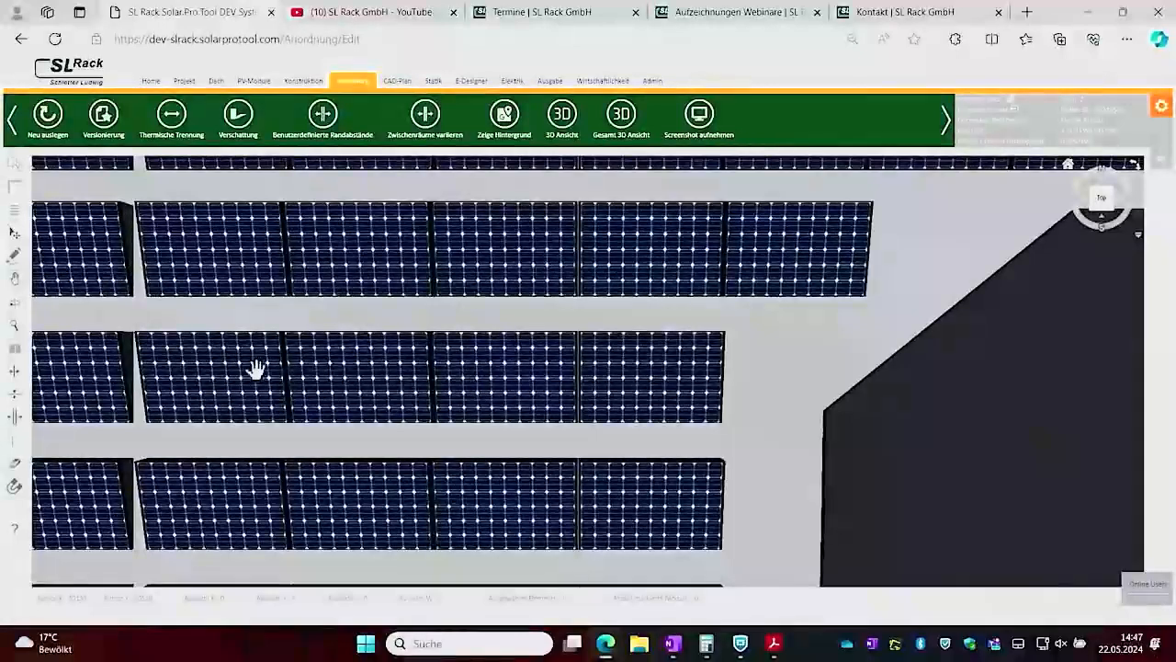
{"action": "scroll", "coordinate": [662, 380], "scroll_direction": "down", "scroll_amount": 3}
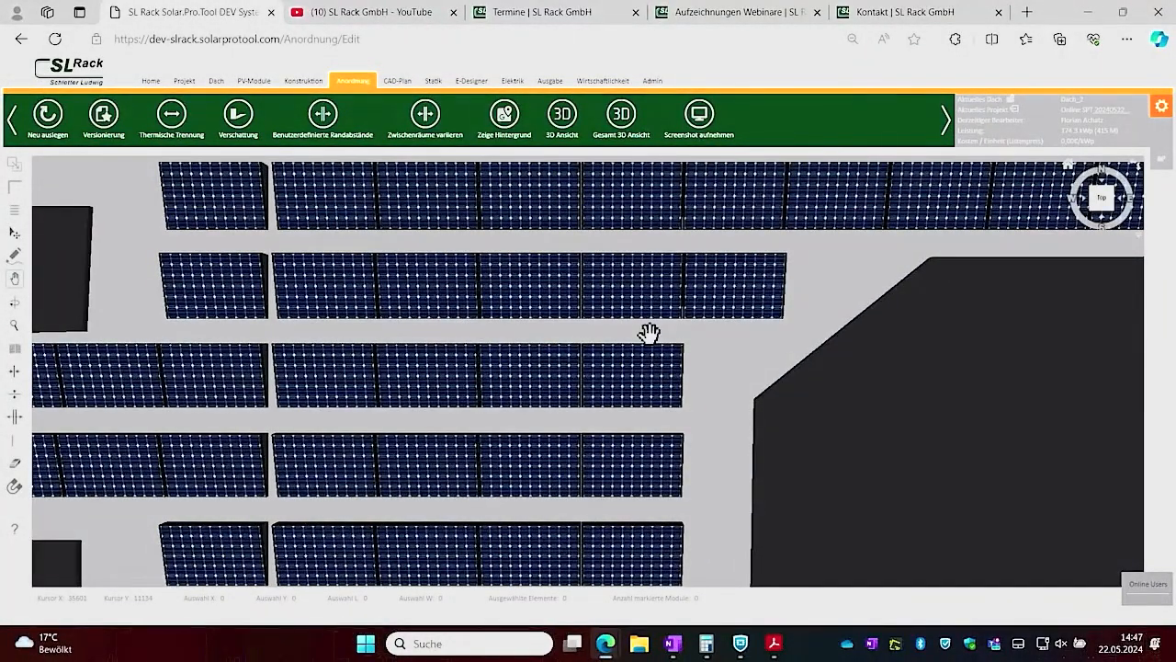
{"action": "scroll", "coordinate": [625, 331], "scroll_direction": "down", "scroll_amount": 6}
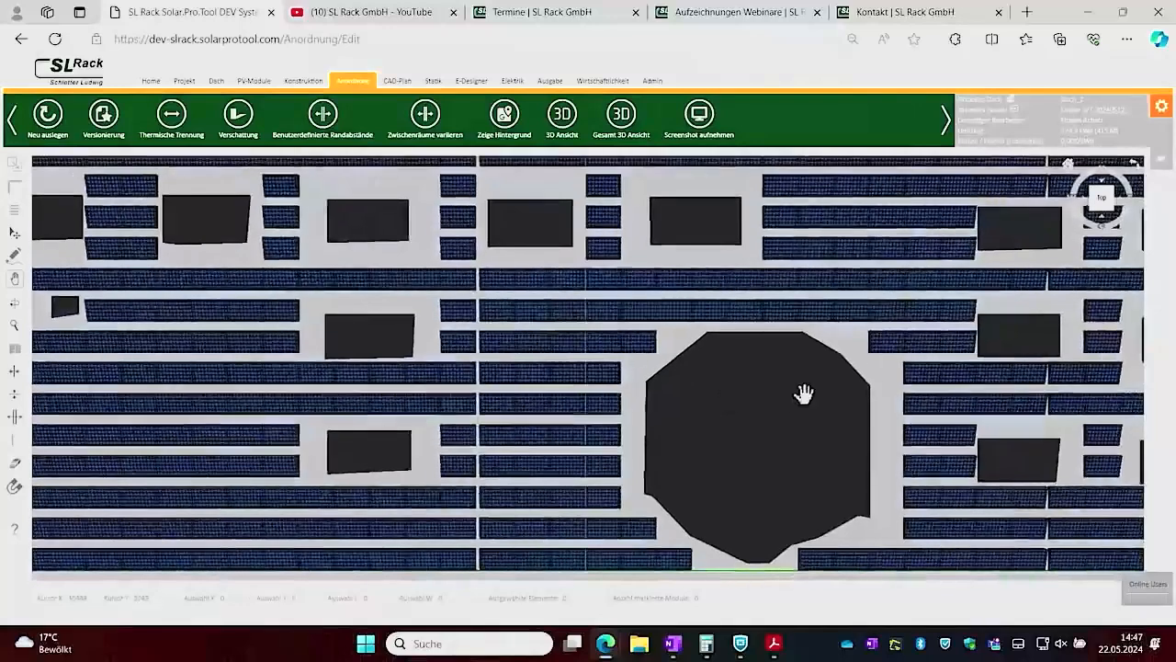
{"action": "scroll", "coordinate": [717, 349], "scroll_direction": "down", "scroll_amount": 5}
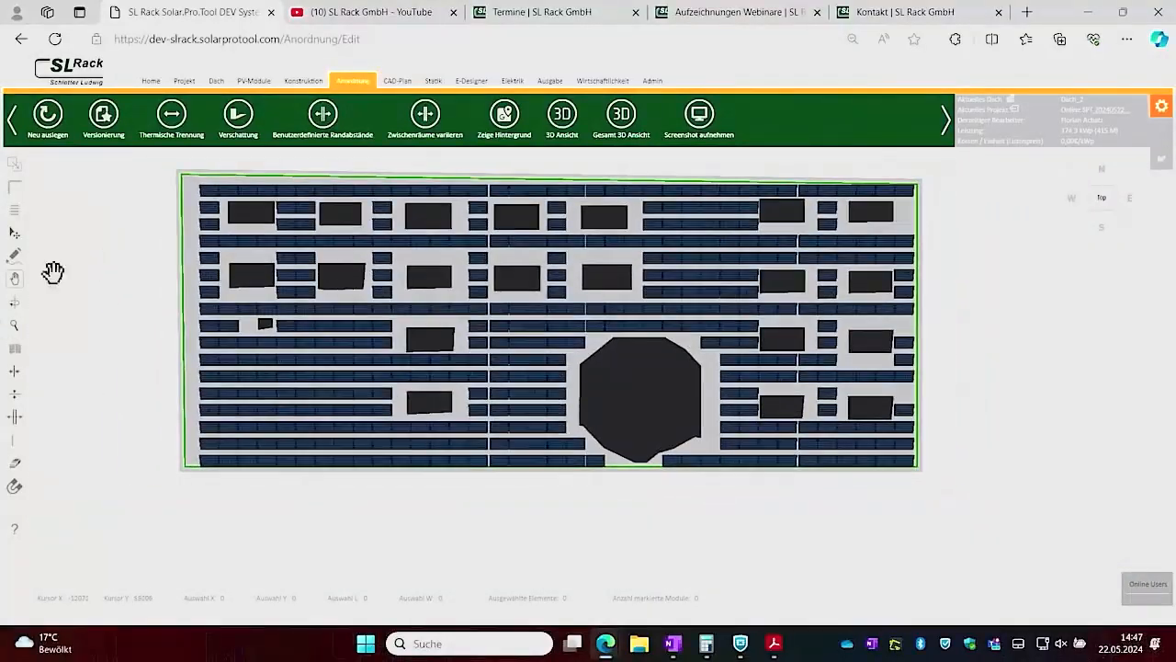
- Delete all modules on the eastern half of the roof and the seven northern module rows on the western half
{"action": "left_click", "coordinate": [15, 237]}
{"action": "left_click_drag", "start_coordinate": [939, 513], "coordinate": [594, 195]}
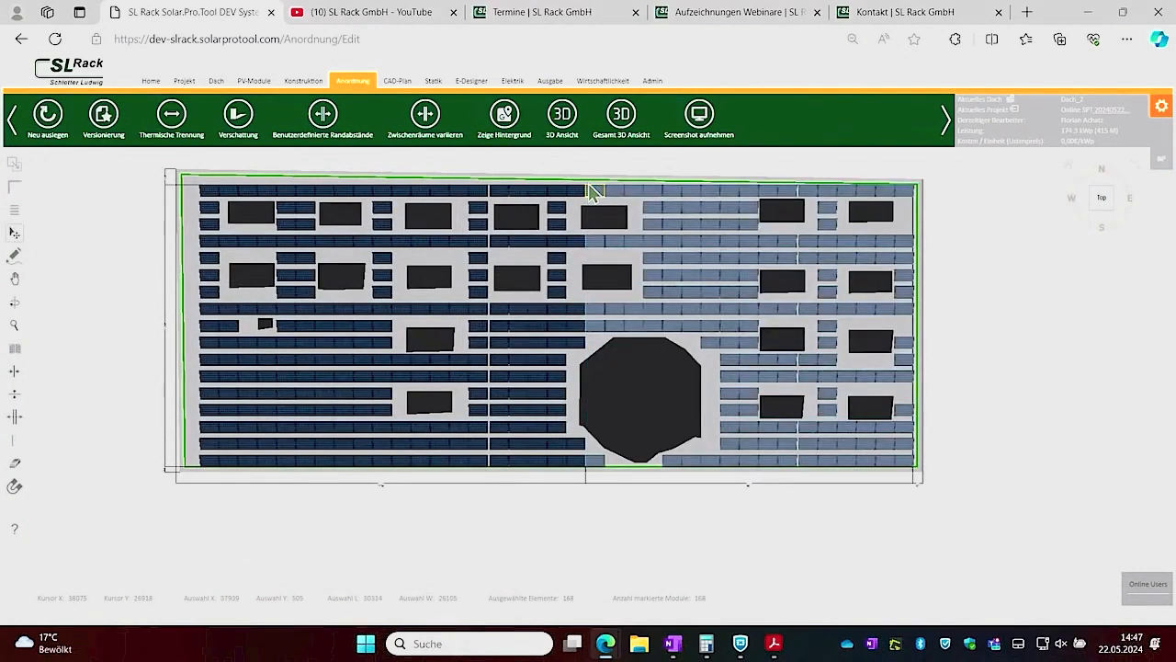
{"action": "key", "text": "Delete"}
{"action": "left_click_drag", "start_coordinate": [168, 187], "coordinate": [650, 312]}
{"action": "key", "text": "Delete"}
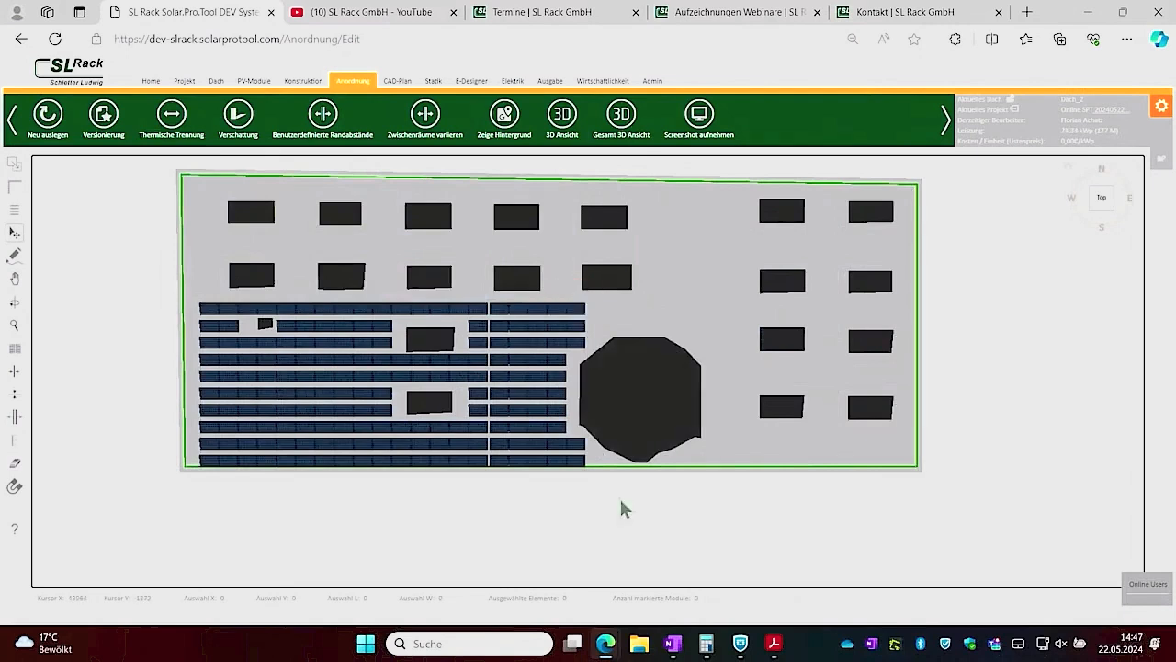
- Open the static ballast plan and examine the ballast of the modules beside the separation between module fields 1 and 2
{"action": "left_click", "coordinate": [433, 81]}
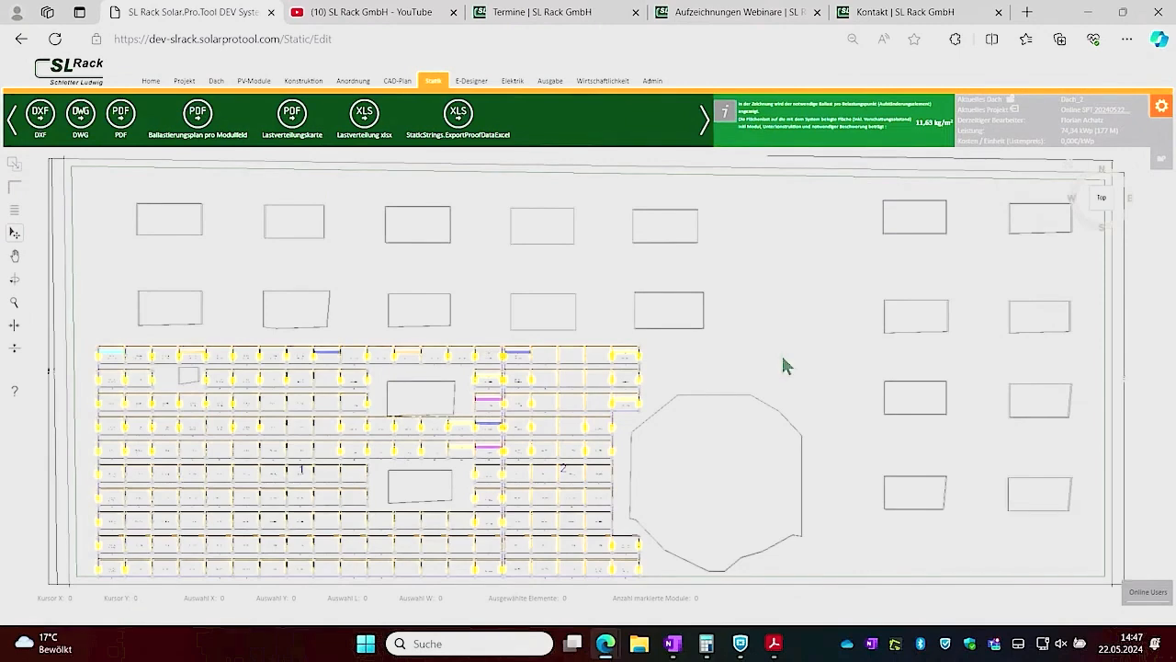
{"action": "left_click", "coordinate": [15, 259]}
{"action": "scroll", "coordinate": [431, 323], "scroll_direction": "up", "scroll_amount": 3}
{"action": "scroll", "coordinate": [670, 321], "scroll_direction": "up", "scroll_amount": 5}
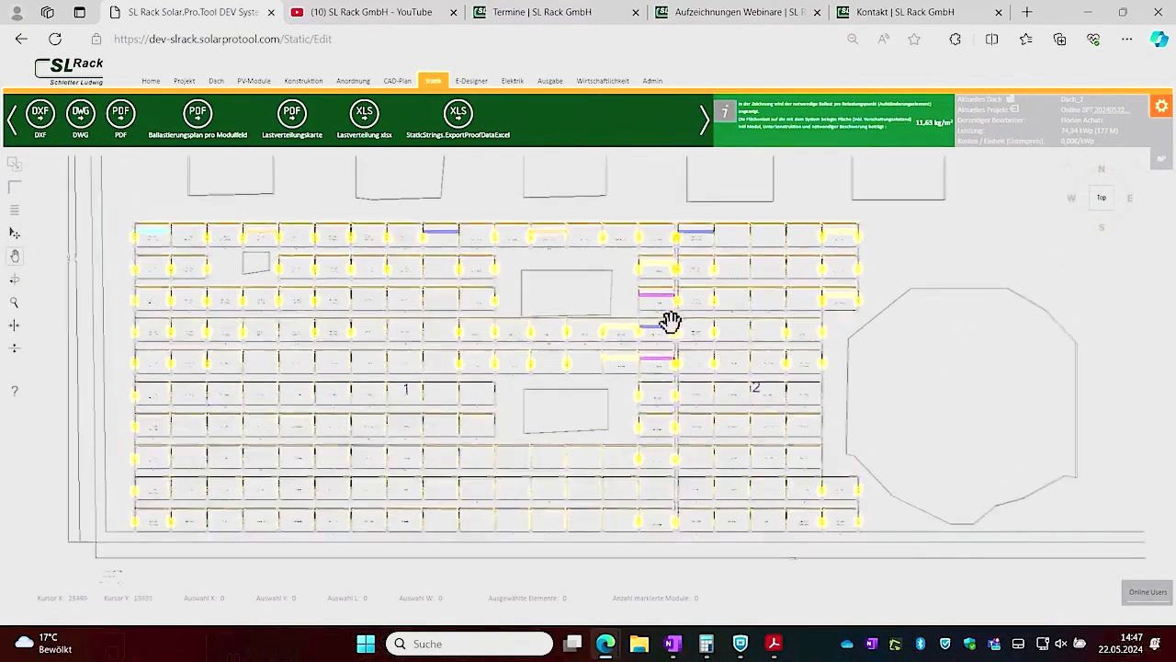
{"action": "scroll", "coordinate": [593, 355], "scroll_direction": "up", "scroll_amount": 5}
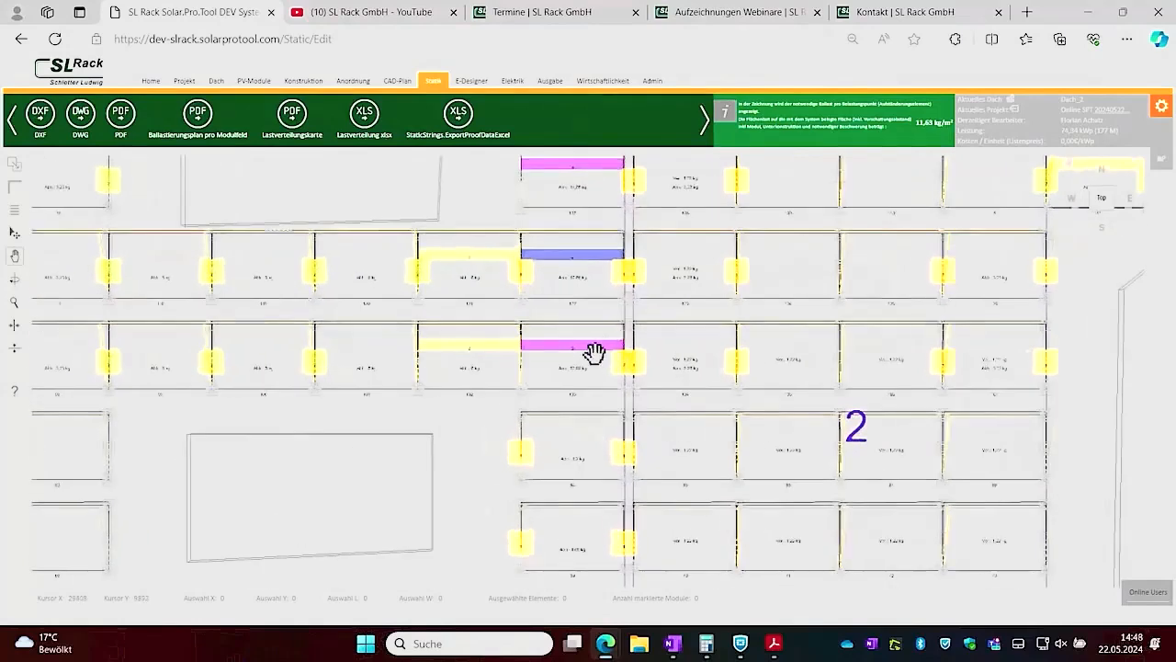
{"action": "left_click_drag", "start_coordinate": [574, 376], "coordinate": [575, 416]}
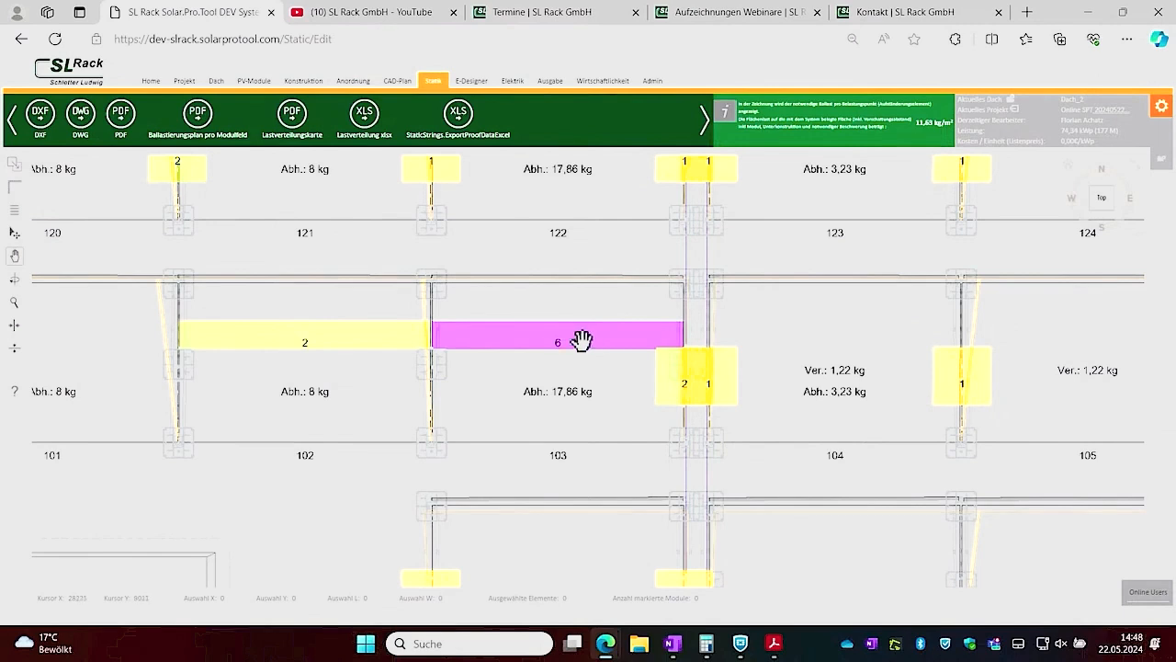
{"action": "scroll", "coordinate": [568, 414], "scroll_direction": "up", "scroll_amount": 3}
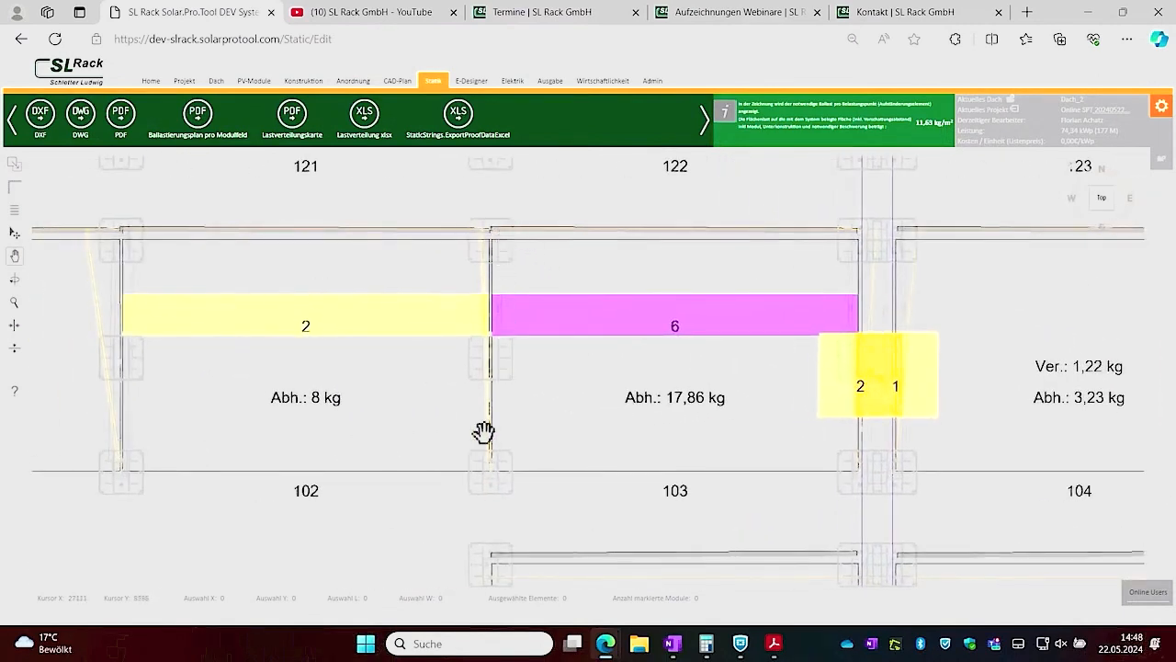
{"action": "scroll", "coordinate": [499, 407], "scroll_direction": "down", "scroll_amount": 3}
{"action": "left_click_drag", "start_coordinate": [512, 483], "coordinate": [515, 316]}
{"action": "left_click_drag", "start_coordinate": [519, 394], "coordinate": [524, 207]}
{"action": "left_click_drag", "start_coordinate": [533, 478], "coordinate": [531, 271]}
{"action": "left_click_drag", "start_coordinate": [532, 423], "coordinate": [517, 318]}
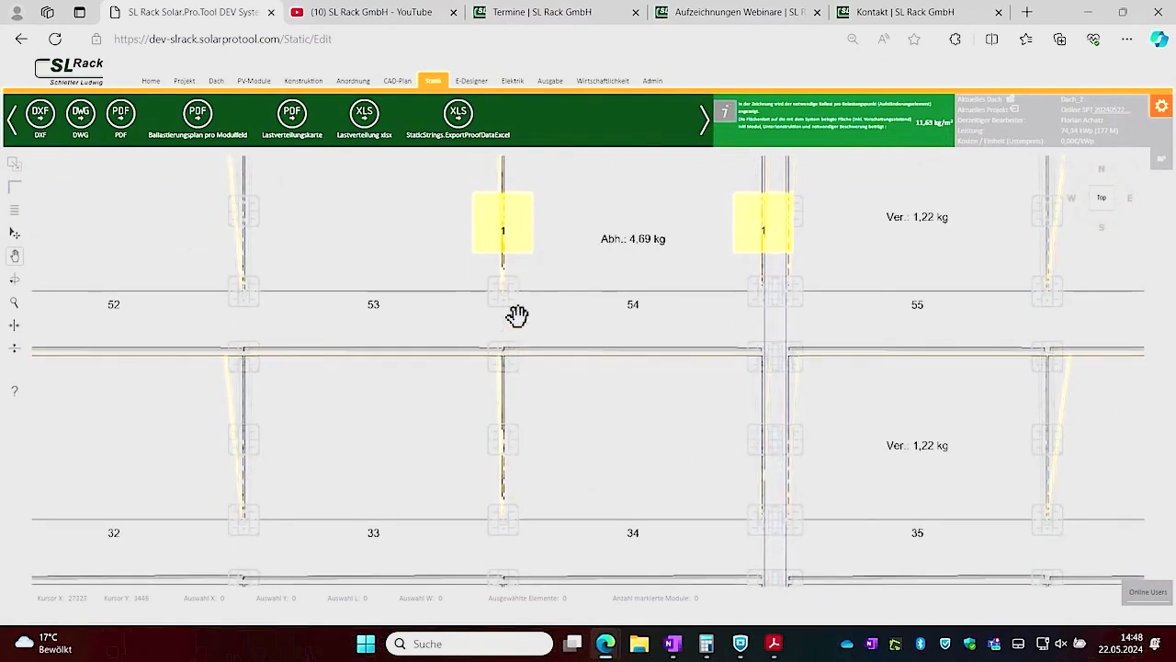
- Examine the ballast values along the western edge of module field 1
{"action": "scroll", "coordinate": [518, 402], "scroll_direction": "down", "scroll_amount": 3}
{"action": "mouse_move", "coordinate": [415, 500]}
{"action": "left_mouse_down"}
{"action": "mouse_move", "coordinate": [603, 404]}
{"action": "mouse_move", "coordinate": [707, 409]}
{"action": "left_mouse_up"}
{"action": "left_click_drag", "start_coordinate": [264, 426], "coordinate": [530, 421]}
{"action": "left_click_drag", "start_coordinate": [190, 426], "coordinate": [441, 423]}
{"action": "left_click_drag", "start_coordinate": [212, 426], "coordinate": [468, 428]}
{"action": "left_click_drag", "start_coordinate": [375, 417], "coordinate": [607, 412]}
{"action": "scroll", "coordinate": [452, 373], "scroll_direction": "down", "scroll_amount": 2}
{"action": "left_click_drag", "start_coordinate": [393, 332], "coordinate": [391, 515]}
{"action": "scroll", "coordinate": [333, 349], "scroll_direction": "up", "scroll_amount": 6}
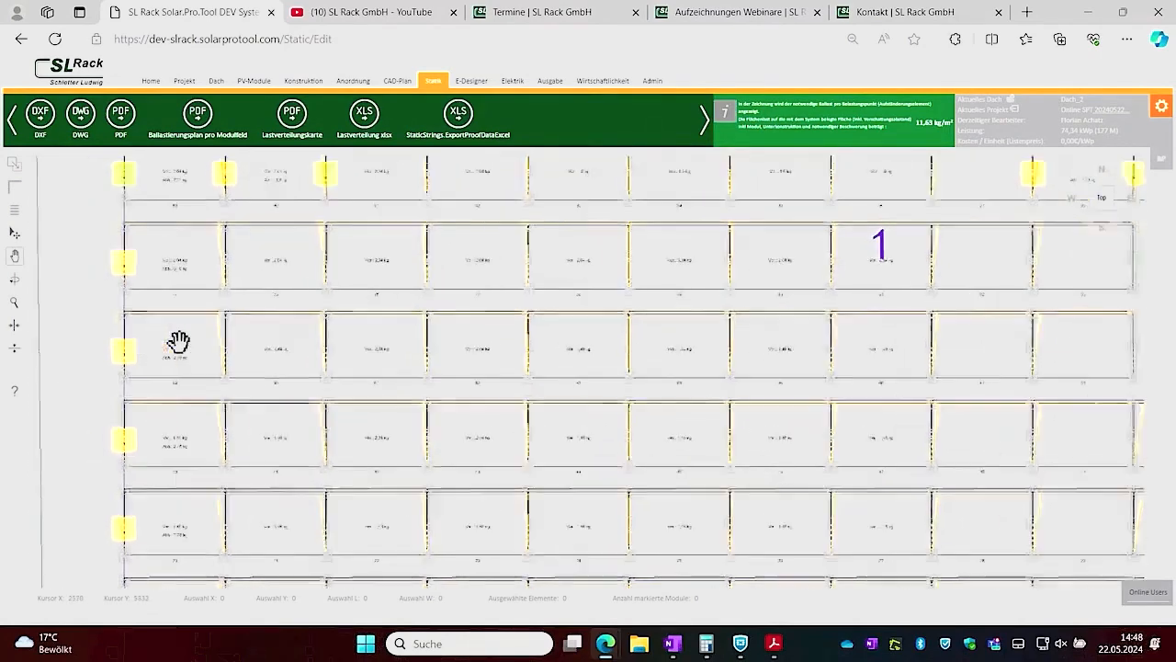
- Examine the ballast of the northern module rows from the northwest corner of field 1 across to field 2
{"action": "scroll", "coordinate": [387, 366], "scroll_direction": "down", "scroll_amount": 3}
{"action": "left_click_drag", "start_coordinate": [634, 284], "coordinate": [474, 429]}
{"action": "mouse_move", "coordinate": [631, 309]}
{"action": "left_mouse_down"}
{"action": "mouse_move", "coordinate": [576, 410]}
{"action": "mouse_move", "coordinate": [506, 412]}
{"action": "left_mouse_up"}
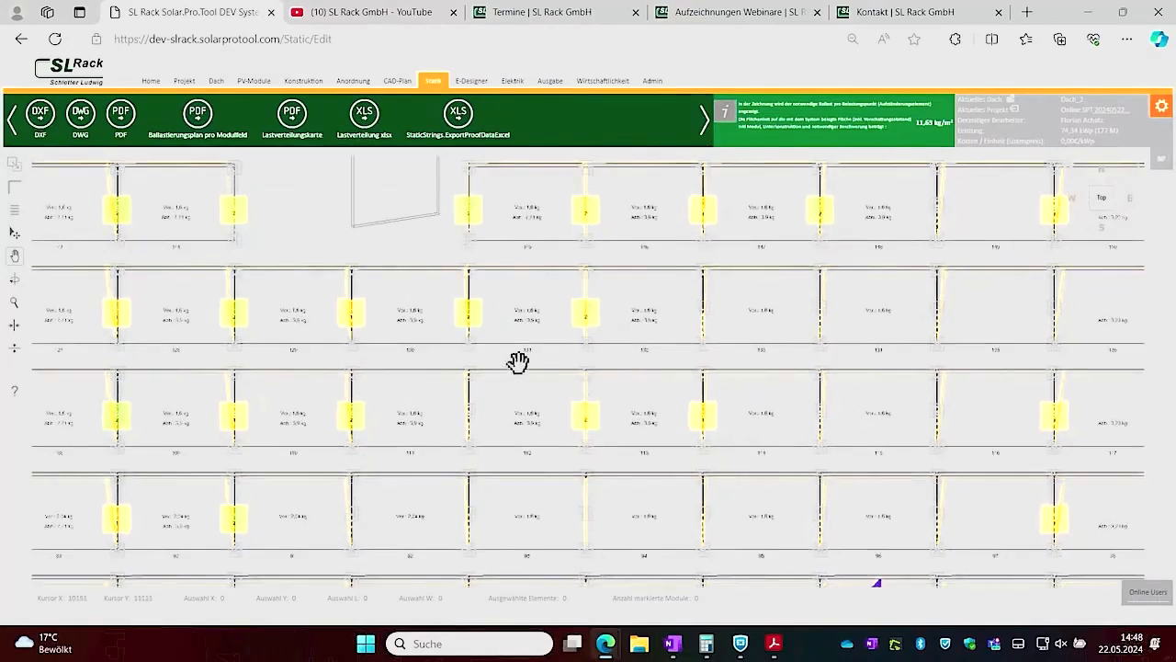
{"action": "left_click_drag", "start_coordinate": [520, 361], "coordinate": [634, 428]}
{"action": "left_click_drag", "start_coordinate": [826, 339], "coordinate": [805, 470]}
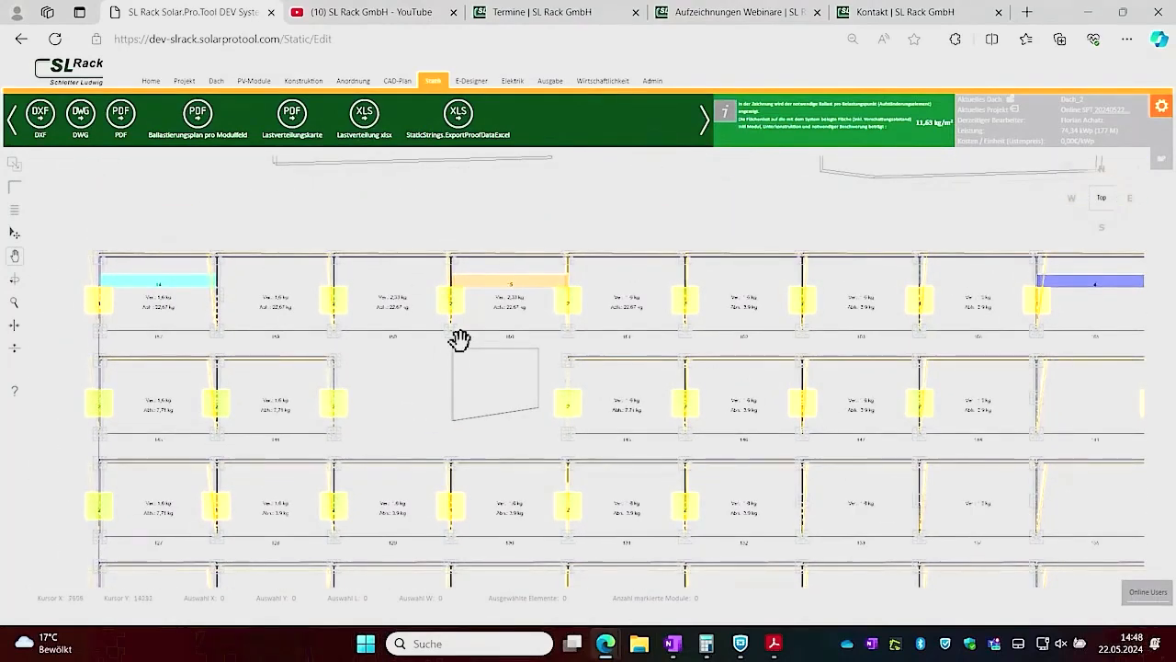
{"action": "left_click_drag", "start_coordinate": [925, 350], "coordinate": [257, 349]}
{"action": "mouse_move", "coordinate": [946, 351]}
{"action": "left_mouse_down"}
{"action": "mouse_move", "coordinate": [683, 322]}
{"action": "mouse_move", "coordinate": [536, 291]}
{"action": "left_mouse_up"}
{"action": "left_click_drag", "start_coordinate": [924, 359], "coordinate": [656, 280]}
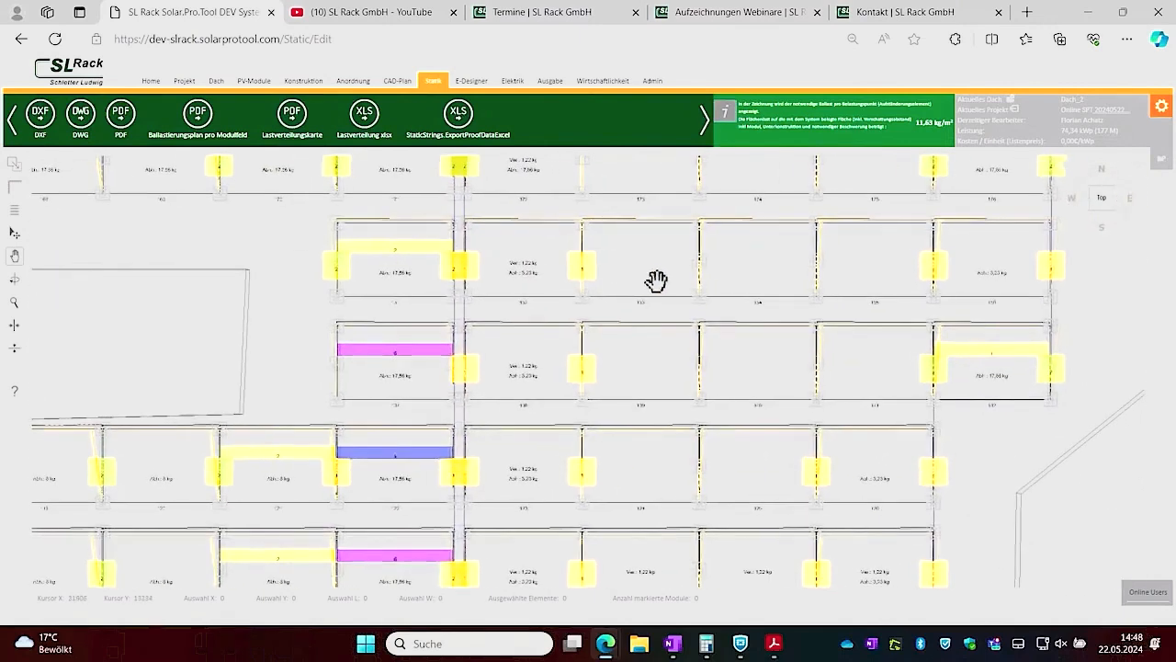
- Examine the ballast values inside module field 2, and review the overall ballast plan of both fields
{"action": "mouse_move", "coordinate": [871, 399]}
{"action": "left_mouse_down"}
{"action": "mouse_move", "coordinate": [827, 304]}
{"action": "mouse_move", "coordinate": [825, 193]}
{"action": "left_mouse_up"}
{"action": "mouse_move", "coordinate": [821, 451]}
{"action": "left_mouse_down"}
{"action": "mouse_move", "coordinate": [800, 255]}
{"action": "mouse_move", "coordinate": [789, 280]}
{"action": "left_mouse_up"}
{"action": "scroll", "coordinate": [785, 405], "scroll_direction": "up", "scroll_amount": 4}
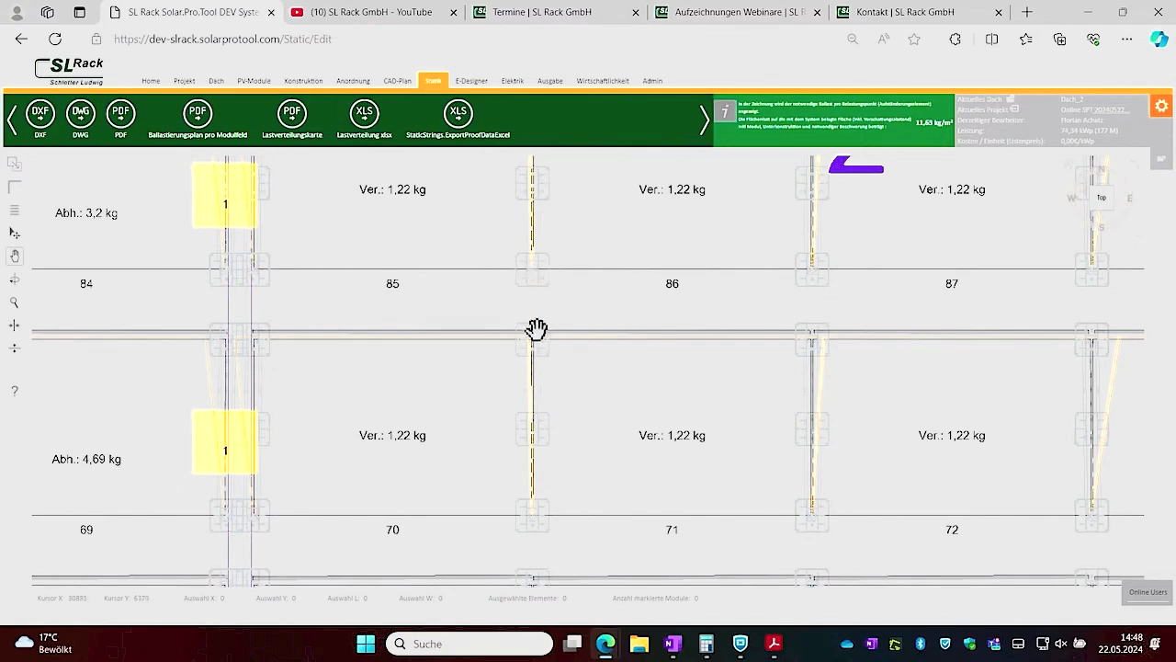
{"action": "scroll", "coordinate": [538, 335], "scroll_direction": "down", "scroll_amount": 4}
{"action": "left_click_drag", "start_coordinate": [688, 423], "coordinate": [359, 214]}
{"action": "scroll", "coordinate": [616, 317], "scroll_direction": "down", "scroll_amount": 2}
{"action": "left_click_drag", "start_coordinate": [704, 436], "coordinate": [672, 240]}
{"action": "mouse_move", "coordinate": [768, 400]}
{"action": "left_mouse_down"}
{"action": "mouse_move", "coordinate": [824, 375]}
{"action": "mouse_move", "coordinate": [1005, 422]}
{"action": "left_mouse_up"}
{"action": "scroll", "coordinate": [639, 370], "scroll_direction": "down", "scroll_amount": 1}
{"action": "scroll", "coordinate": [638, 370], "scroll_direction": "down", "scroll_amount": 3}
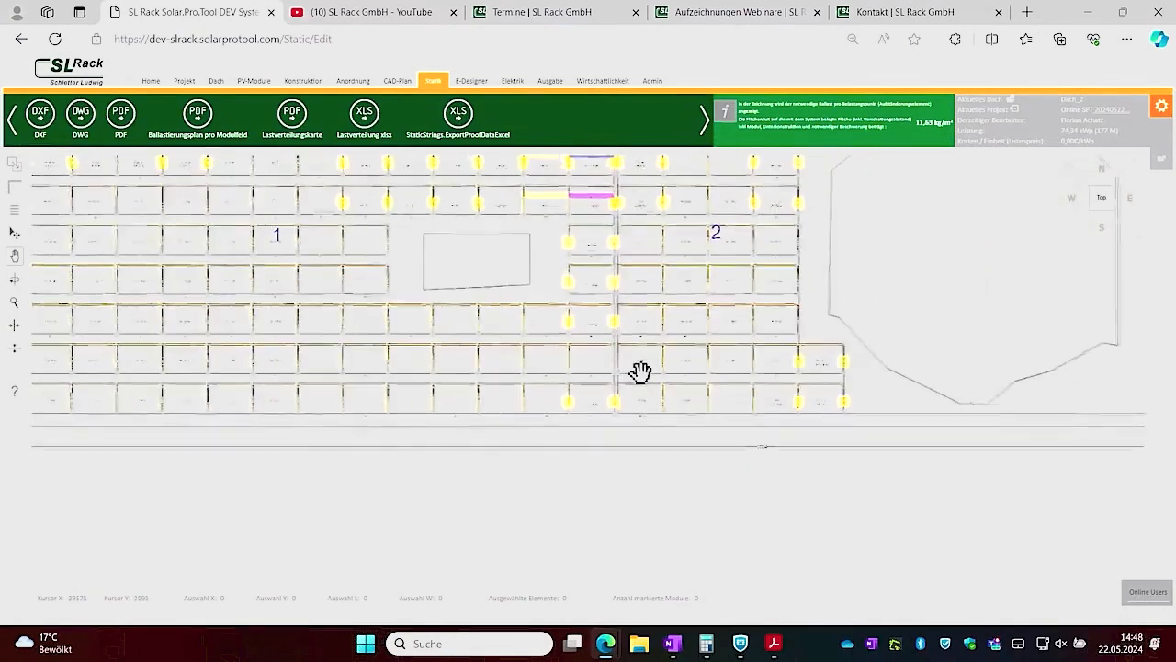
{"action": "left_click_drag", "start_coordinate": [609, 323], "coordinate": [652, 436]}
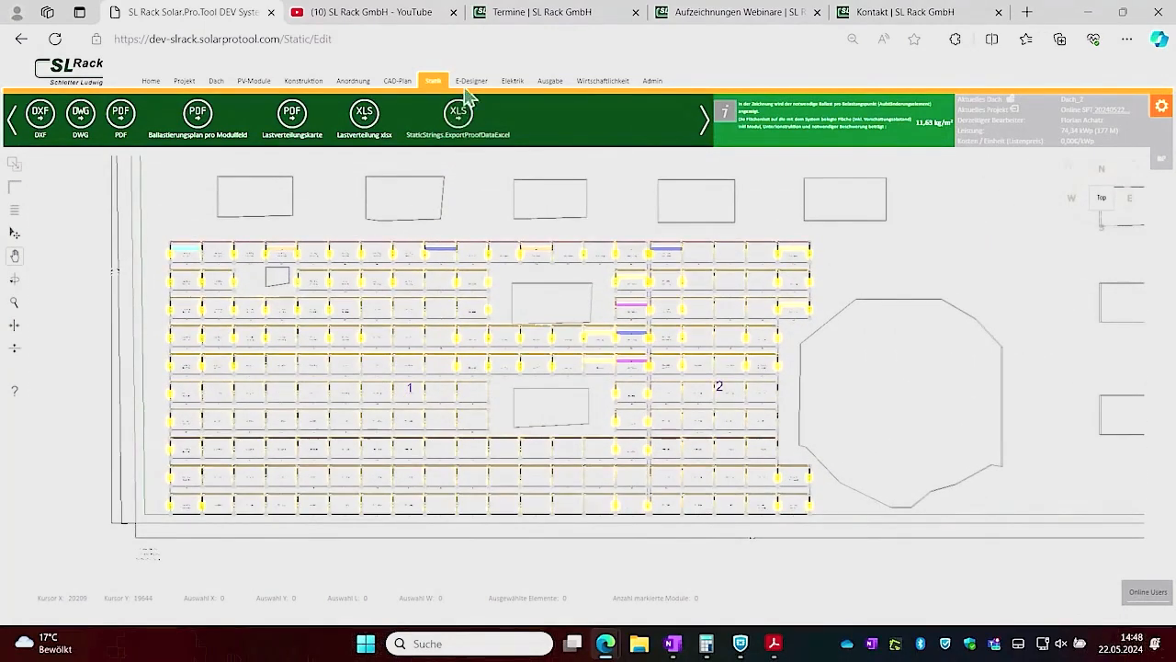
- Review the material overview in the project output, and examine the CAD plan of module field 1
{"action": "left_click", "coordinate": [552, 88]}
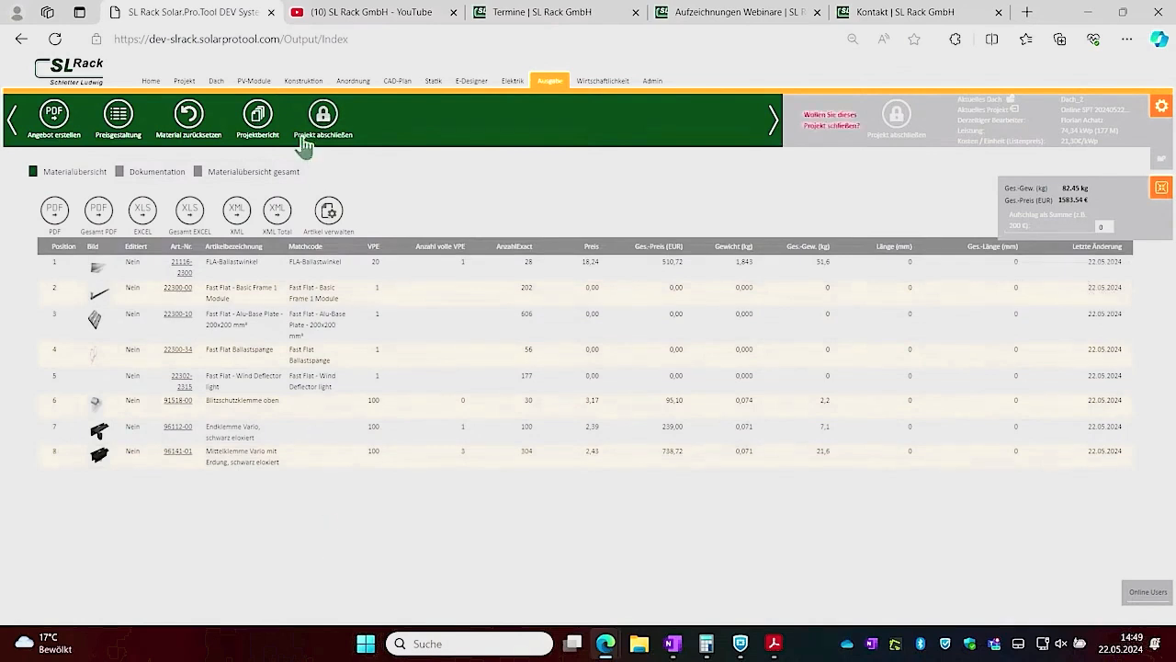
{"action": "left_click", "coordinate": [393, 83]}
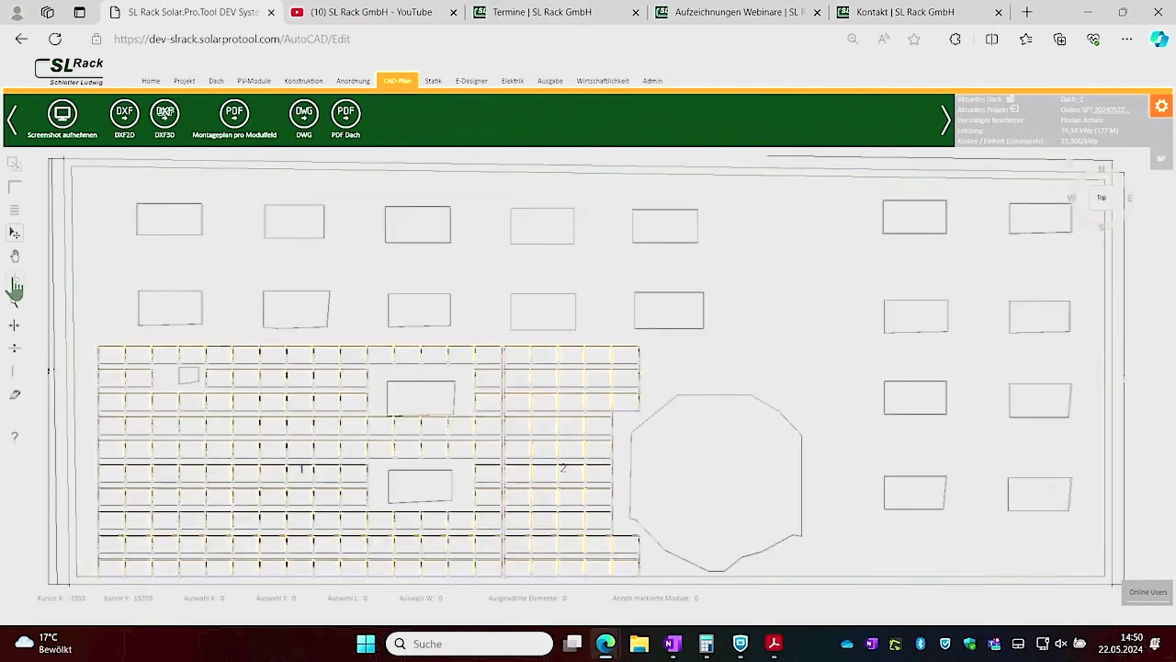
{"action": "left_click", "coordinate": [16, 258]}
{"action": "left_click_drag", "start_coordinate": [289, 390], "coordinate": [529, 320]}
{"action": "scroll", "coordinate": [416, 420], "scroll_direction": "up", "scroll_amount": 5}
{"action": "scroll", "coordinate": [415, 420], "scroll_direction": "up", "scroll_amount": 8}
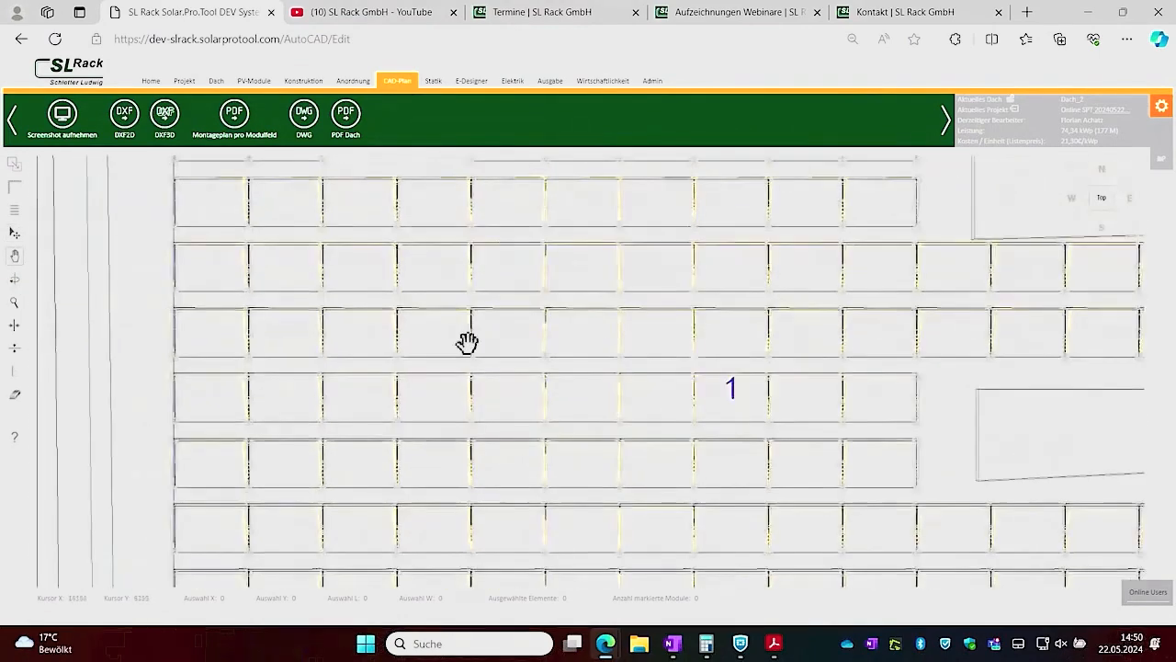
{"action": "scroll", "coordinate": [454, 377], "scroll_direction": "down", "scroll_amount": 5}
{"action": "left_click_drag", "start_coordinate": [453, 378], "coordinate": [569, 399]}
{"action": "scroll", "coordinate": [509, 386], "scroll_direction": "up", "scroll_amount": 3}
{"action": "scroll", "coordinate": [509, 384], "scroll_direction": "down", "scroll_amount": 2}
{"action": "mouse_move", "coordinate": [517, 428]}
{"action": "left_mouse_down"}
{"action": "mouse_move", "coordinate": [522, 306]}
{"action": "mouse_move", "coordinate": [496, 352]}
{"action": "mouse_move", "coordinate": [444, 267]}
{"action": "left_mouse_up"}
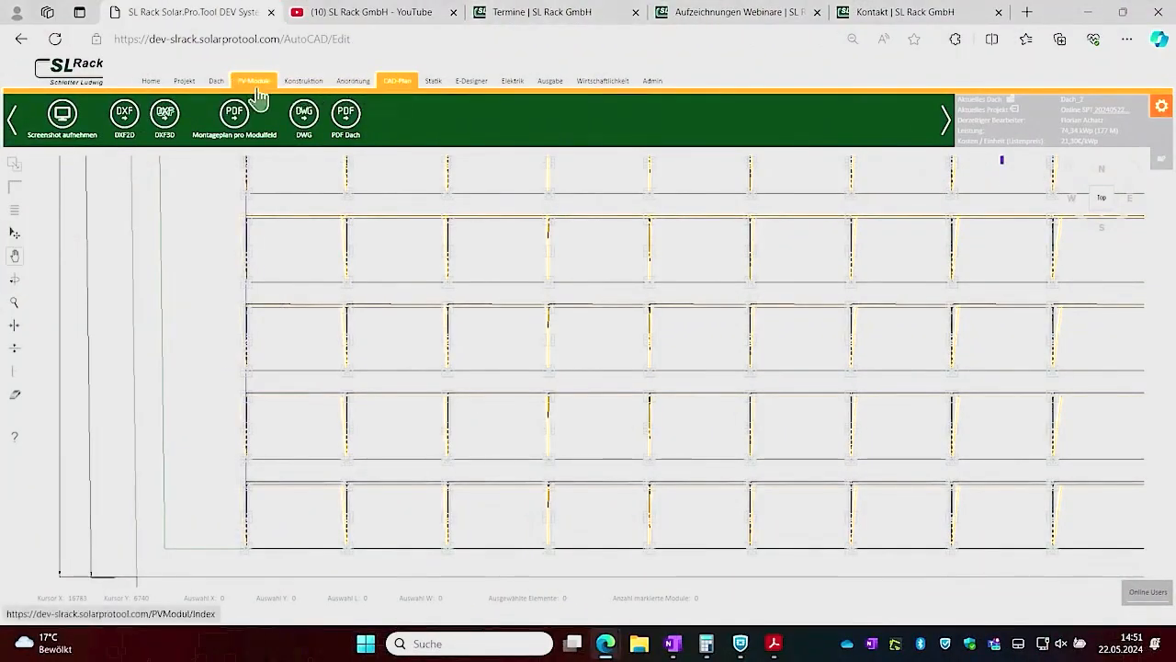
- Change the roof's Aufständerungstyp to SL Fast Flat Ost/West and save the roof
{"action": "left_click", "coordinate": [217, 84]}
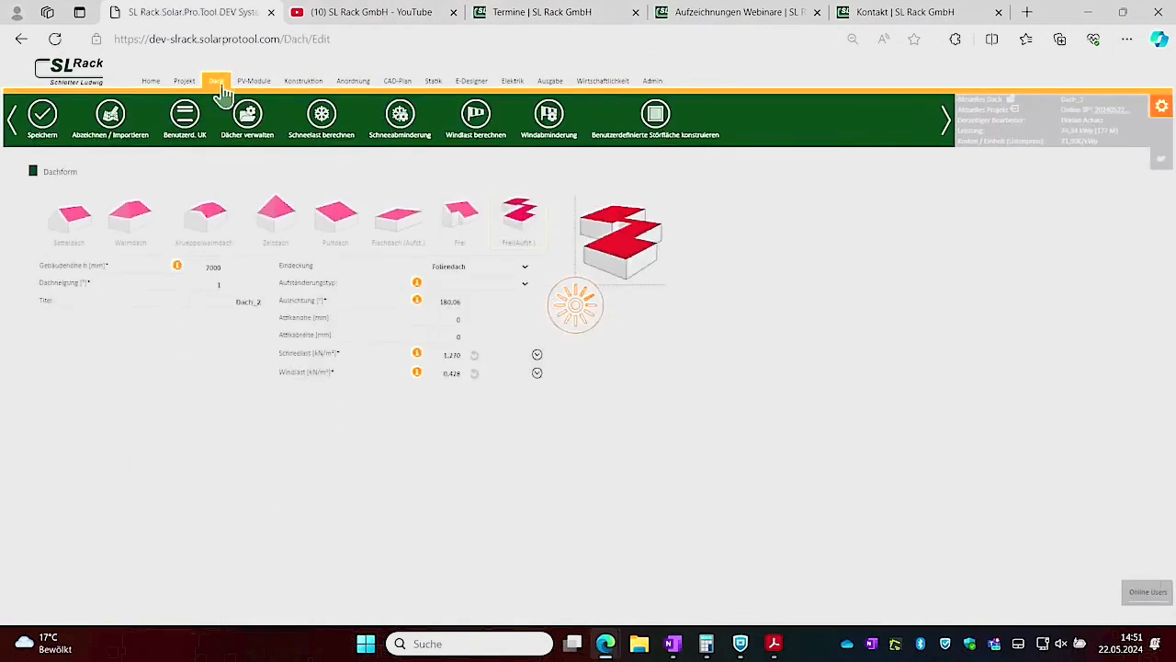
{"action": "left_click", "coordinate": [494, 284]}
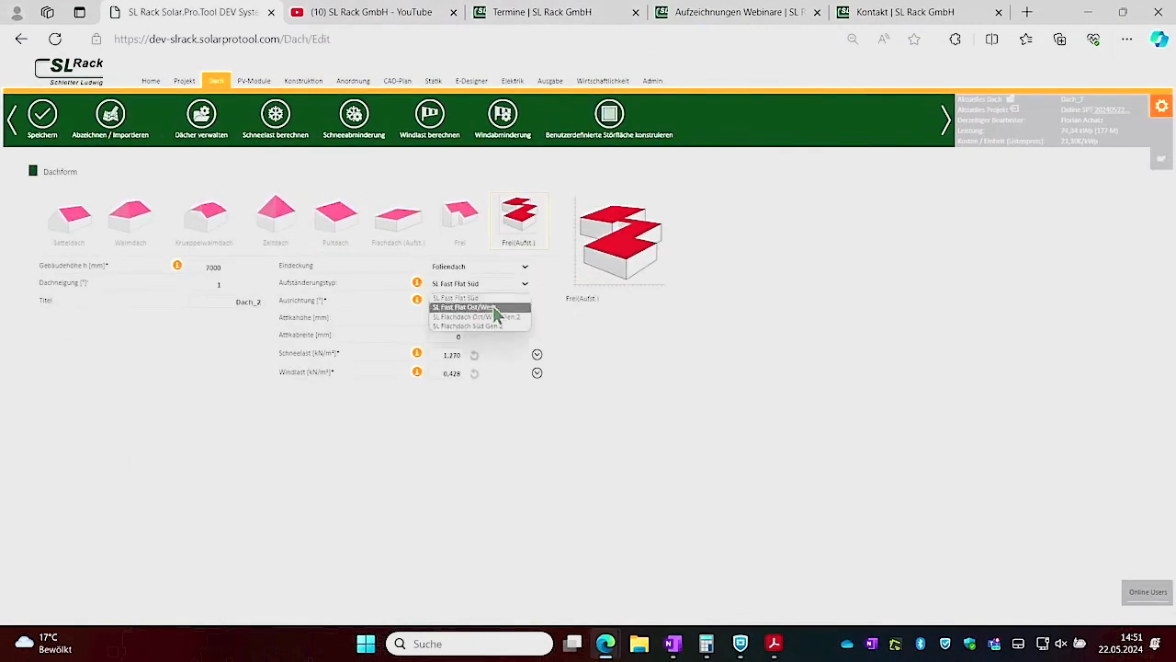
{"action": "left_click", "coordinate": [495, 309]}
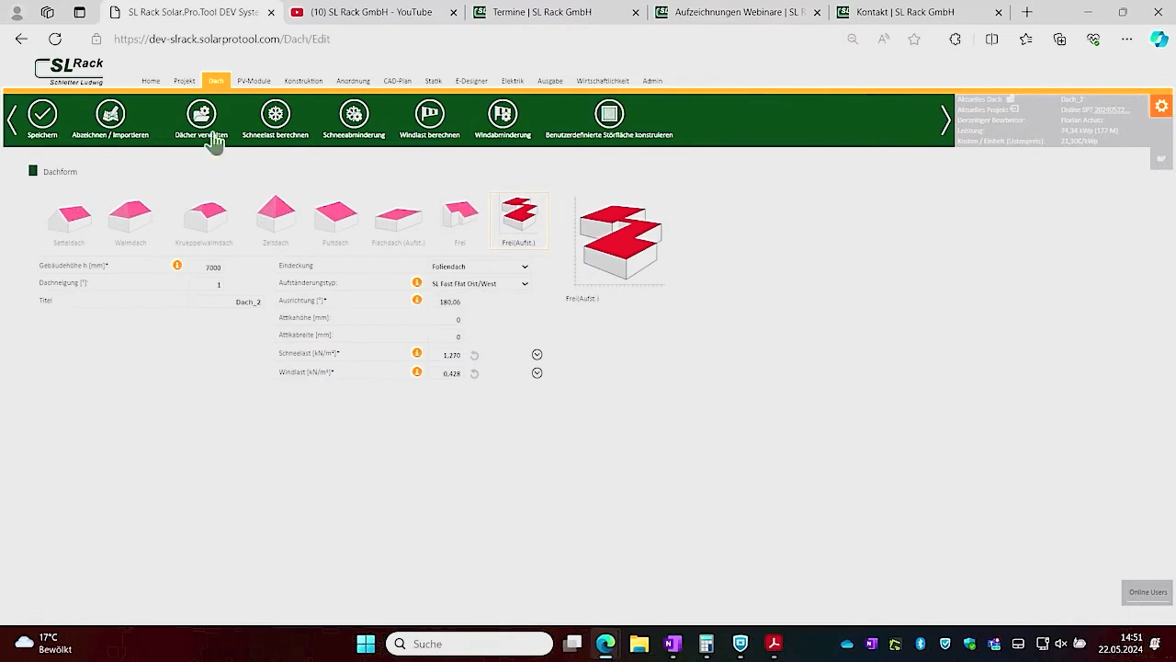
{"action": "left_click", "coordinate": [51, 128]}
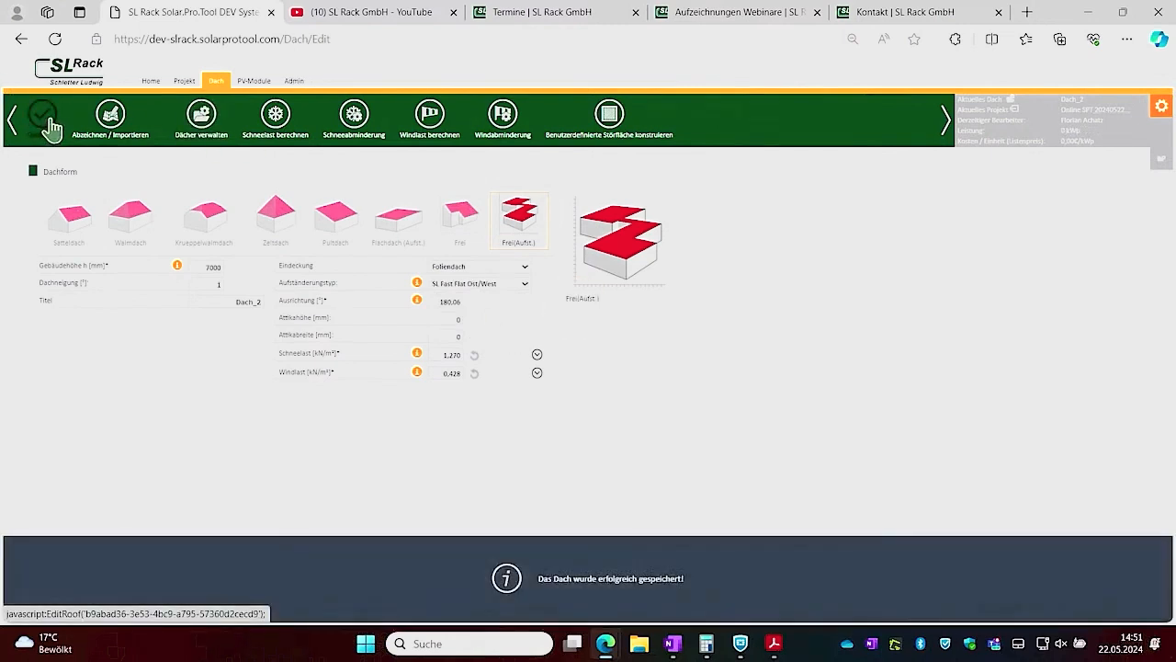
- Select and save the AXIpremium XXL HC BLK - 410Wp module from the favorites, and open the construction settings
{"action": "left_click", "coordinate": [254, 84]}
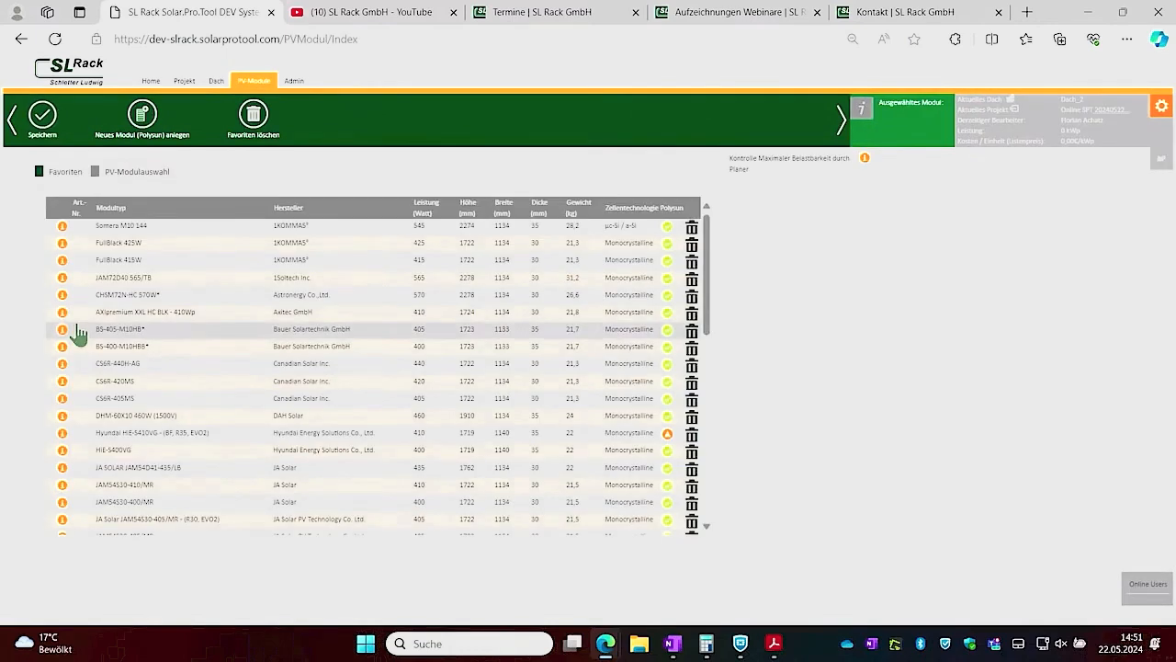
{"action": "left_click", "coordinate": [130, 317]}
{"action": "left_click", "coordinate": [46, 125]}
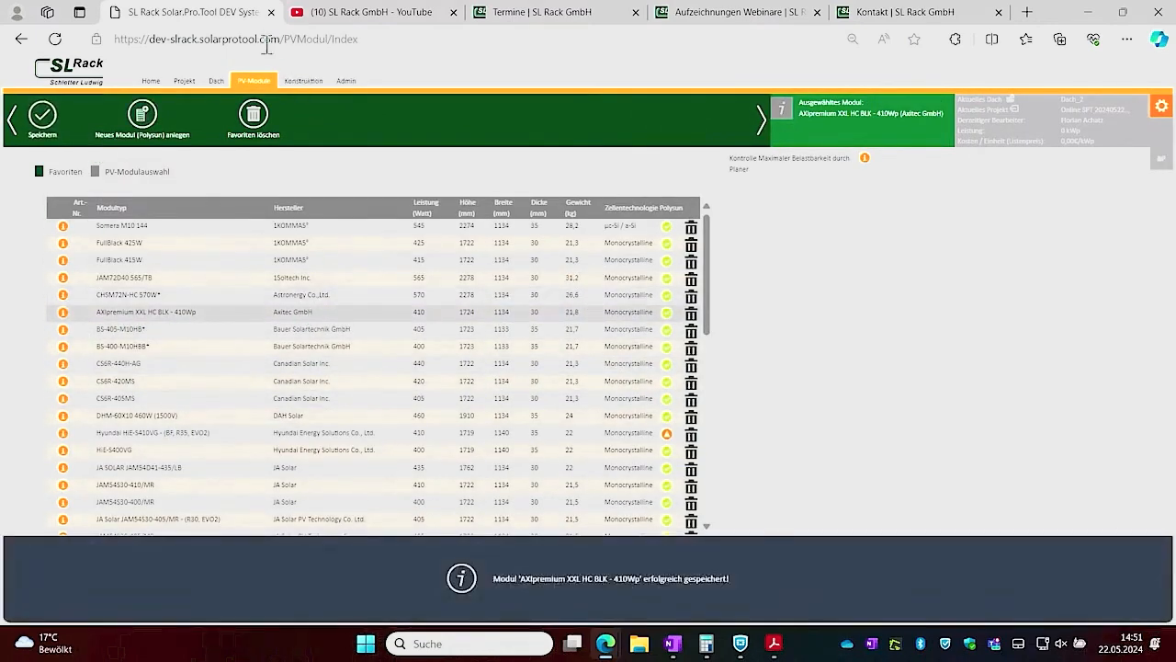
{"action": "left_click", "coordinate": [296, 82]}
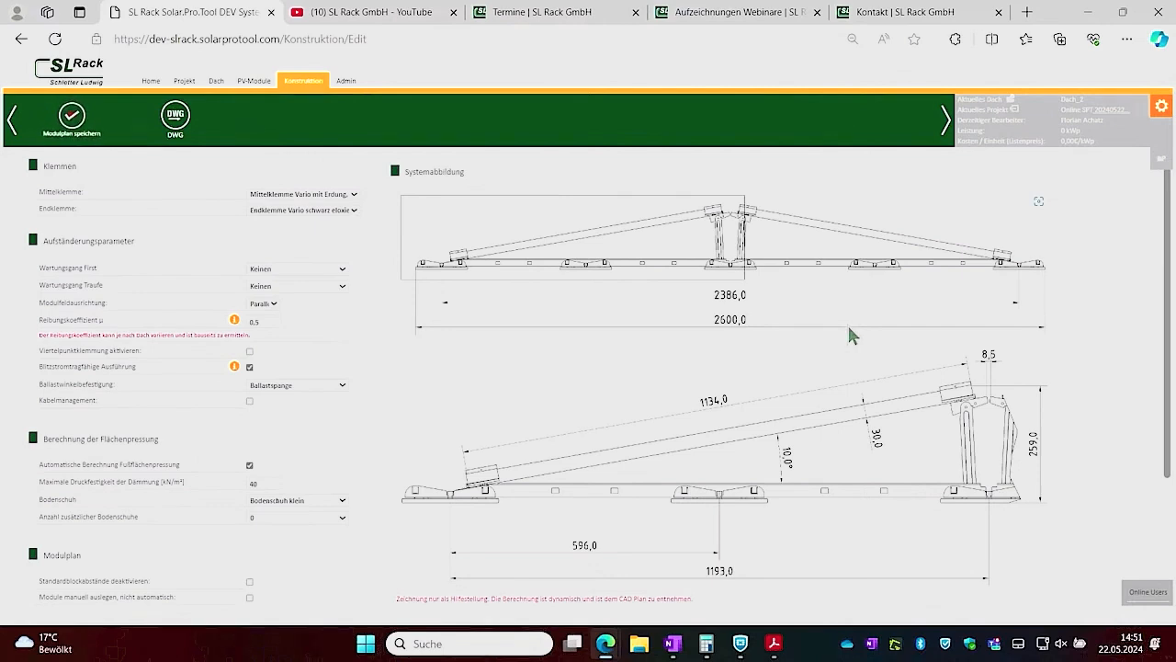
- Try the 225 mm option for Wartungsgang First, and set the ridge and eaves maintenance aisles back to Keinen
{"action": "left_click", "coordinate": [326, 268]}
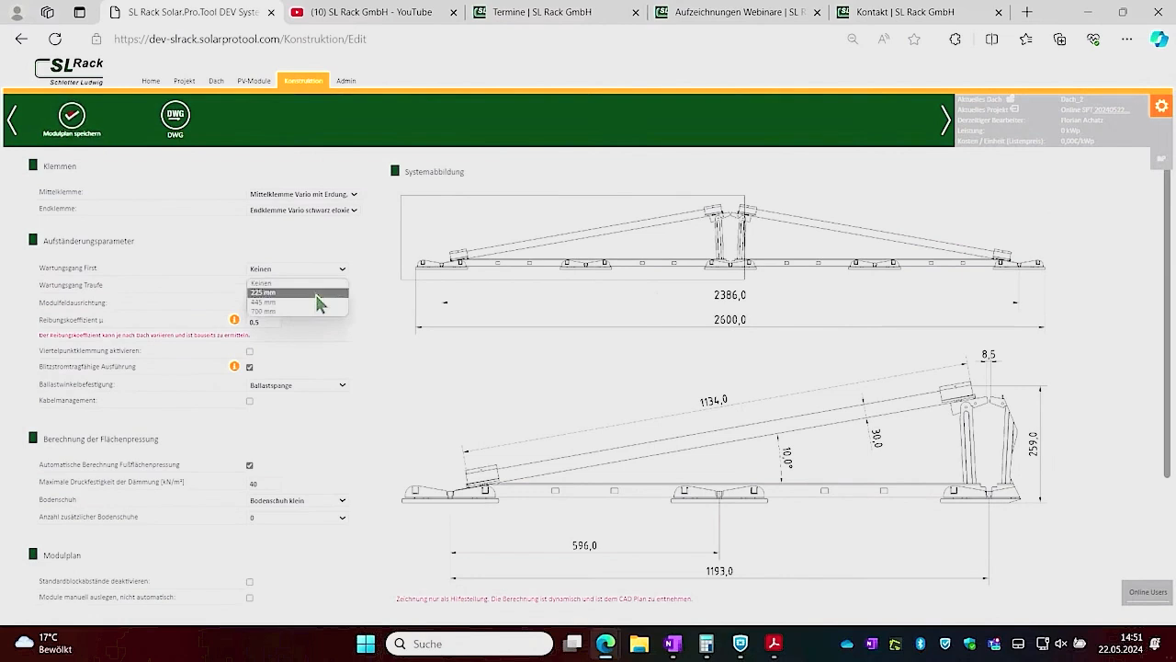
{"action": "left_click", "coordinate": [316, 293]}
{"action": "left_click", "coordinate": [318, 286]}
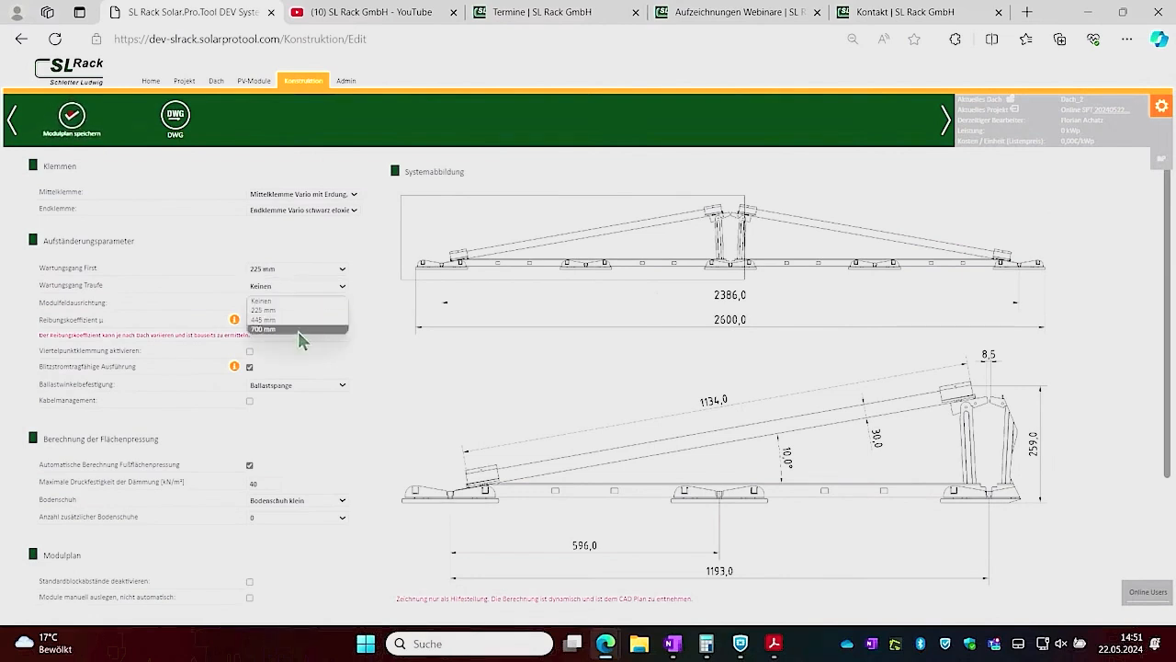
{"action": "left_click", "coordinate": [304, 307]}
{"action": "left_click", "coordinate": [295, 267]}
{"action": "left_click", "coordinate": [297, 282]}
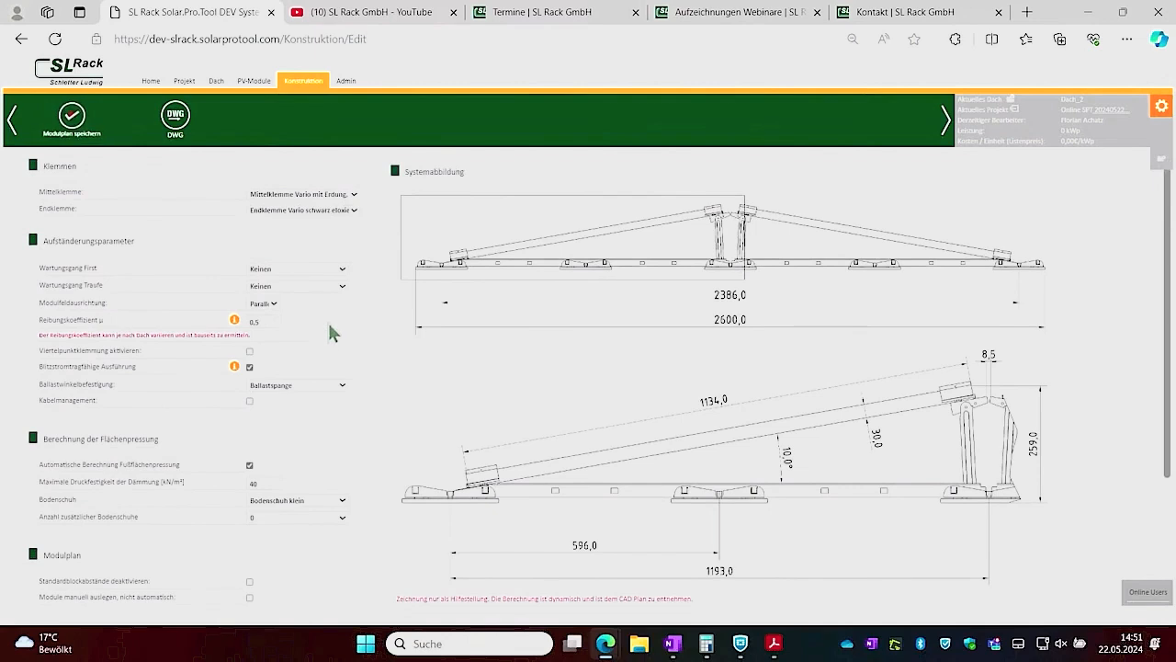
- Set the Modulfeldausrichtung to Parallel zur Dachkante and open the Reibungskoeffizient µ value for editing
{"action": "scroll", "coordinate": [331, 333], "scroll_direction": "down", "scroll_amount": 1}
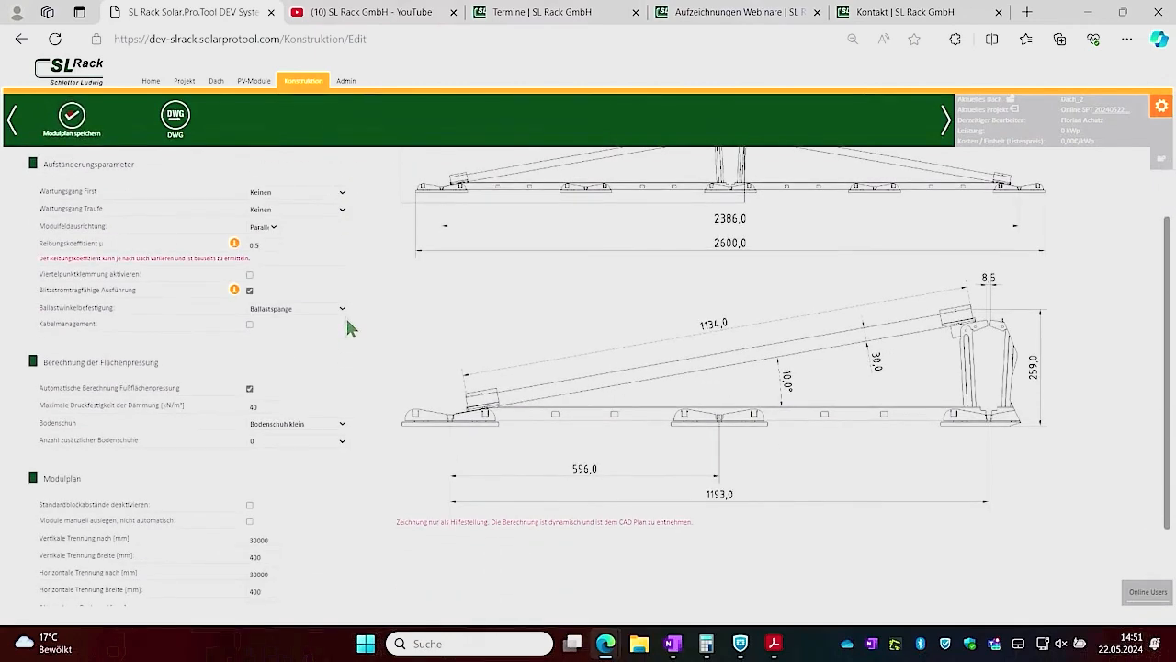
{"action": "left_click", "coordinate": [261, 228]}
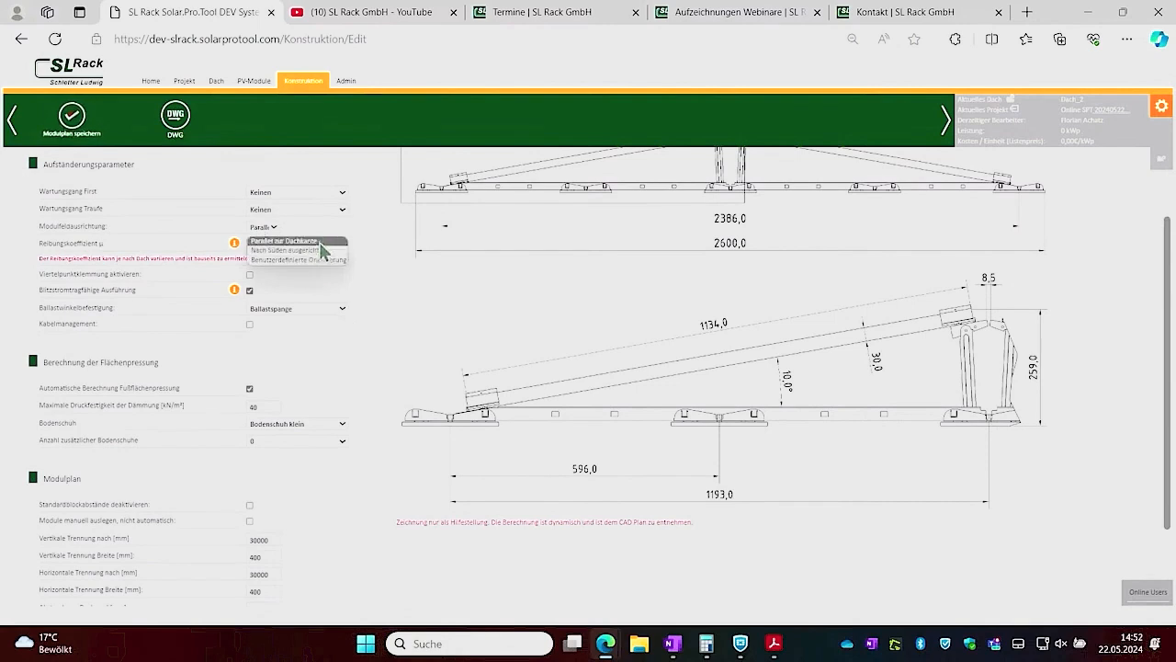
{"action": "left_click", "coordinate": [329, 238]}
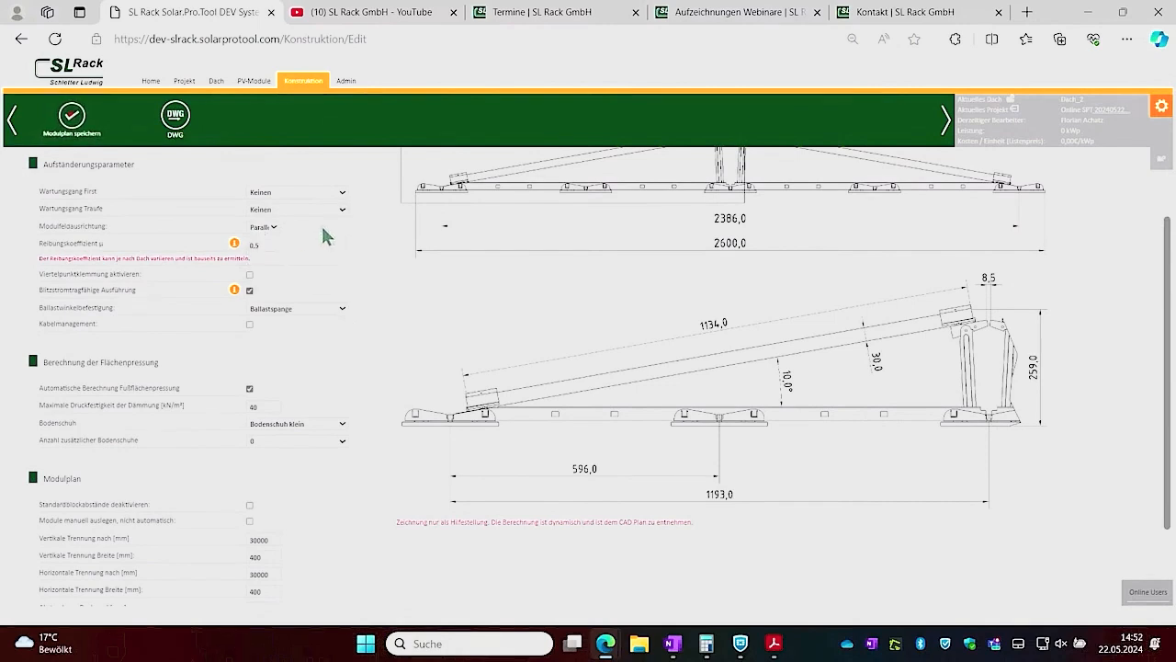
{"action": "double_click", "coordinate": [278, 248]}
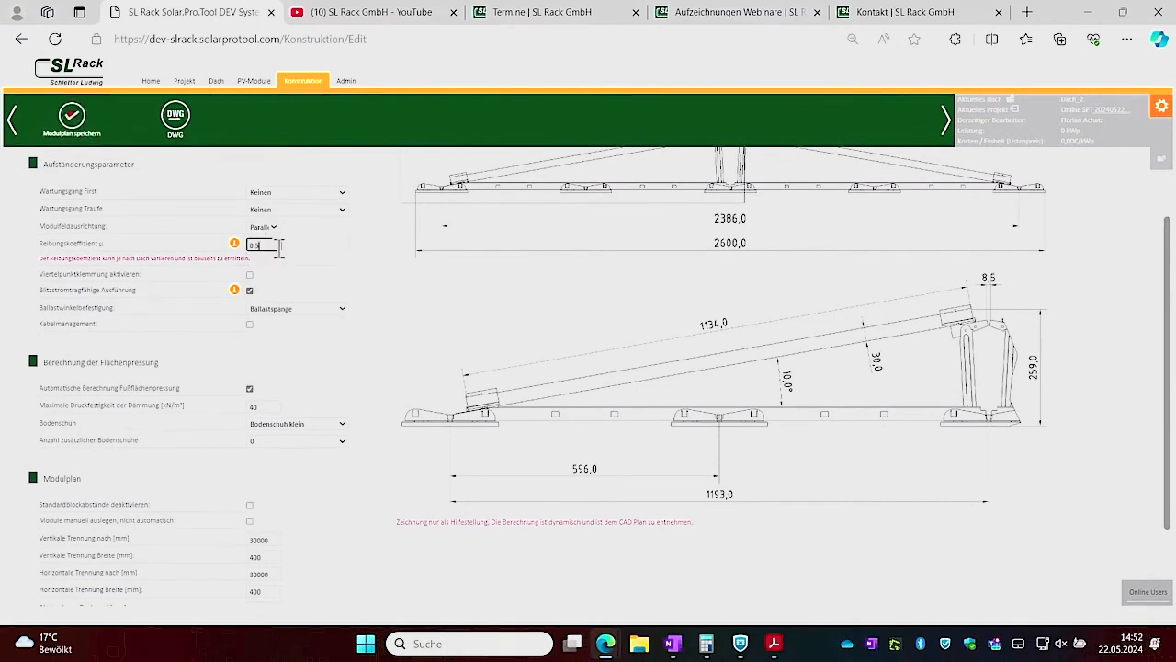
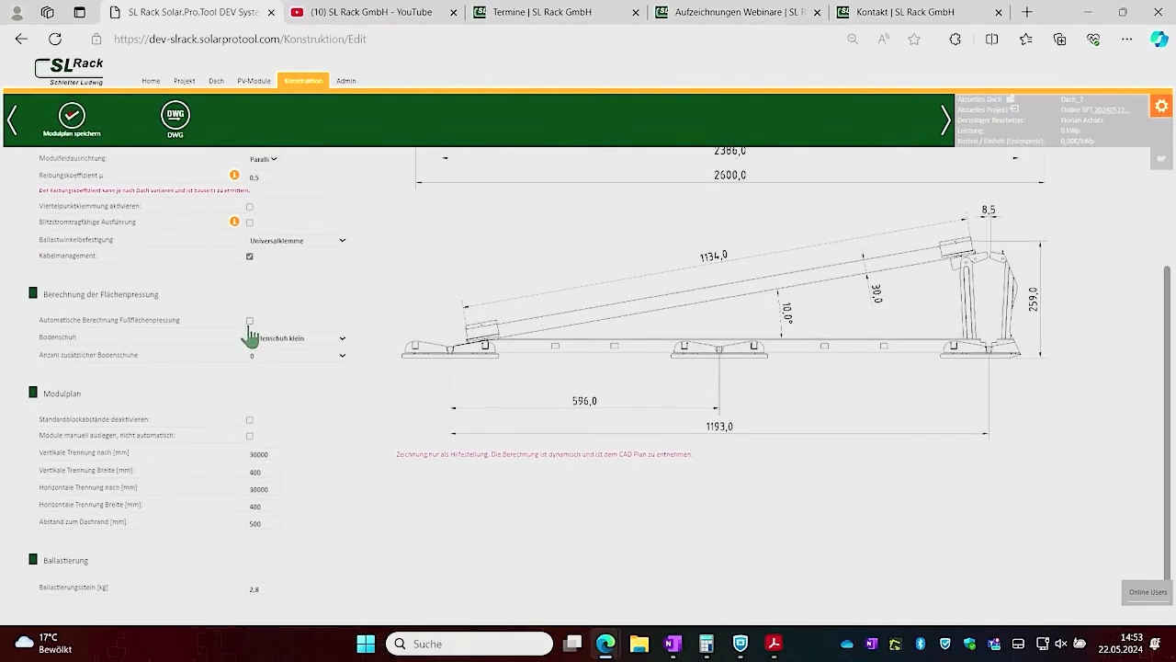
- Choose Bodenschuh groß as the Bodenschuh and activate Automatische Berechnung Fußflächenpressung
{"action": "left_click", "coordinate": [287, 342]}
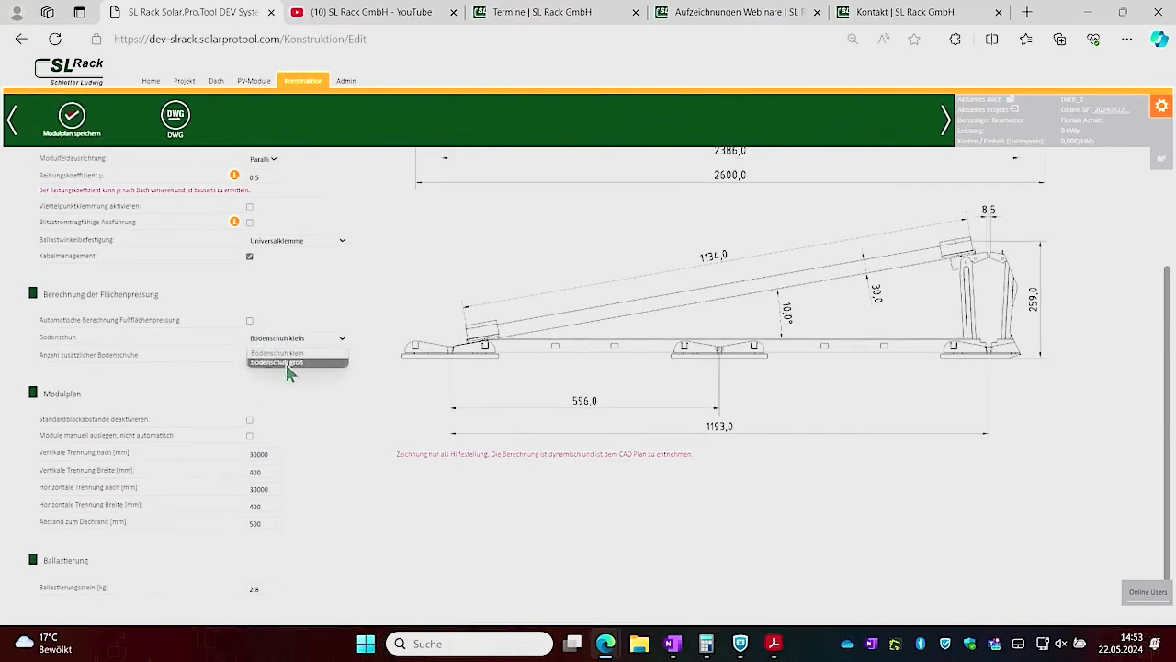
{"action": "left_click", "coordinate": [286, 363]}
{"action": "left_click", "coordinate": [287, 358]}
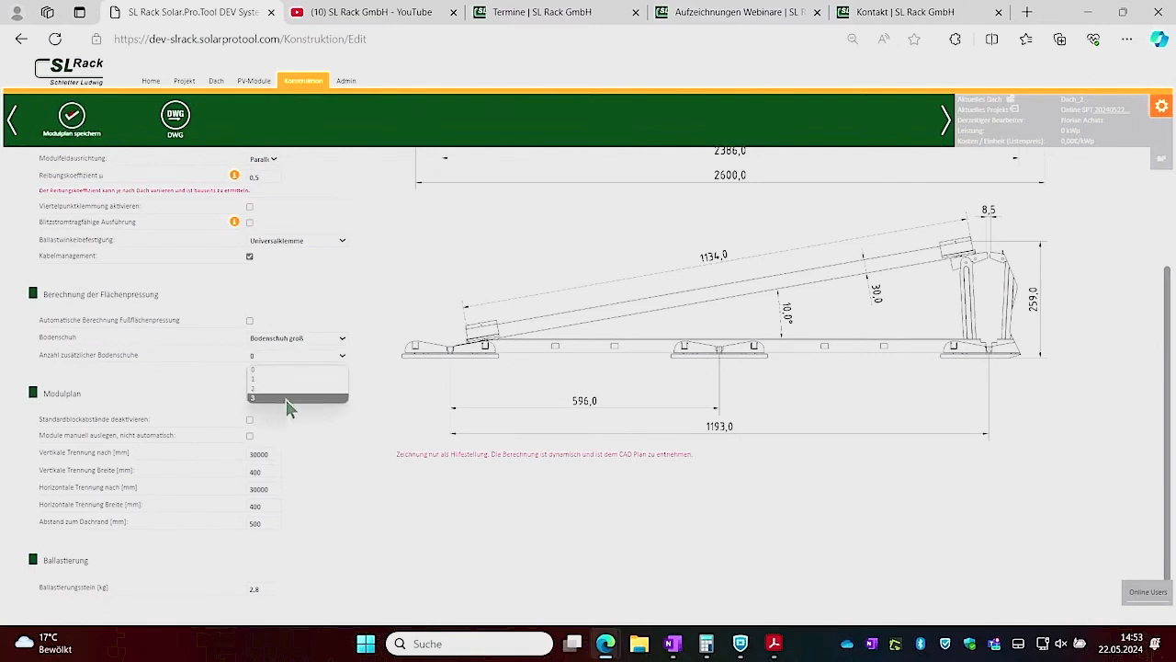
{"action": "left_click", "coordinate": [320, 318]}
{"action": "left_click", "coordinate": [249, 323]}
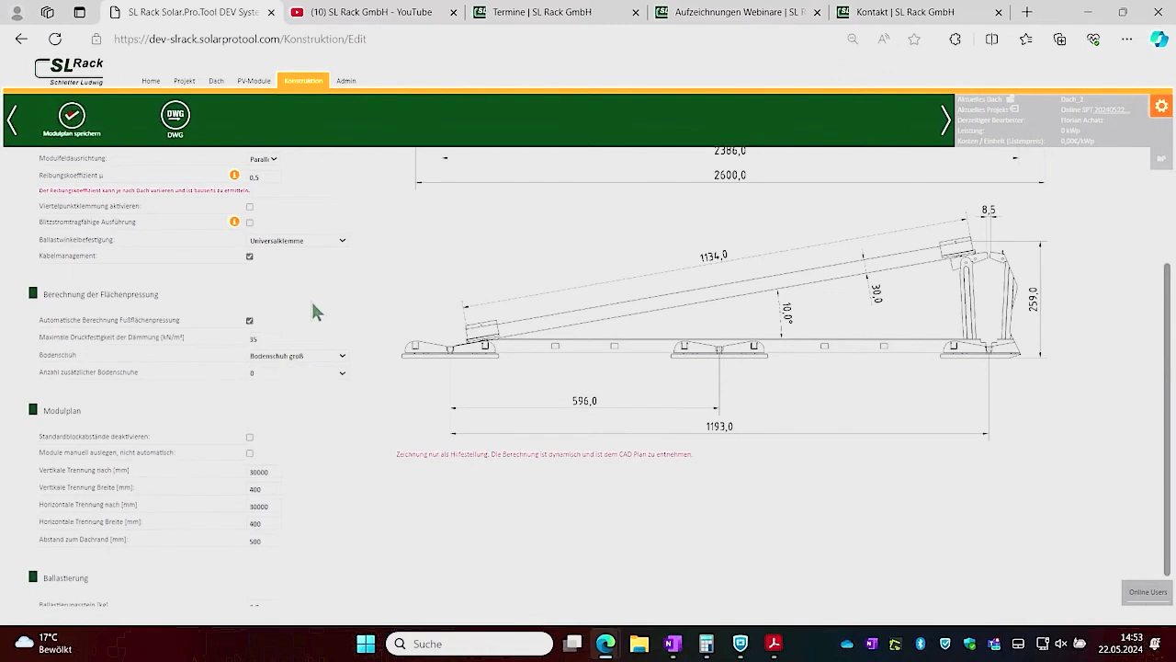
- Check the Modulplan separation and ballast stone values, then save the module plan and open the module arrangement
{"action": "scroll", "coordinate": [312, 307], "scroll_direction": "down", "scroll_amount": 1}
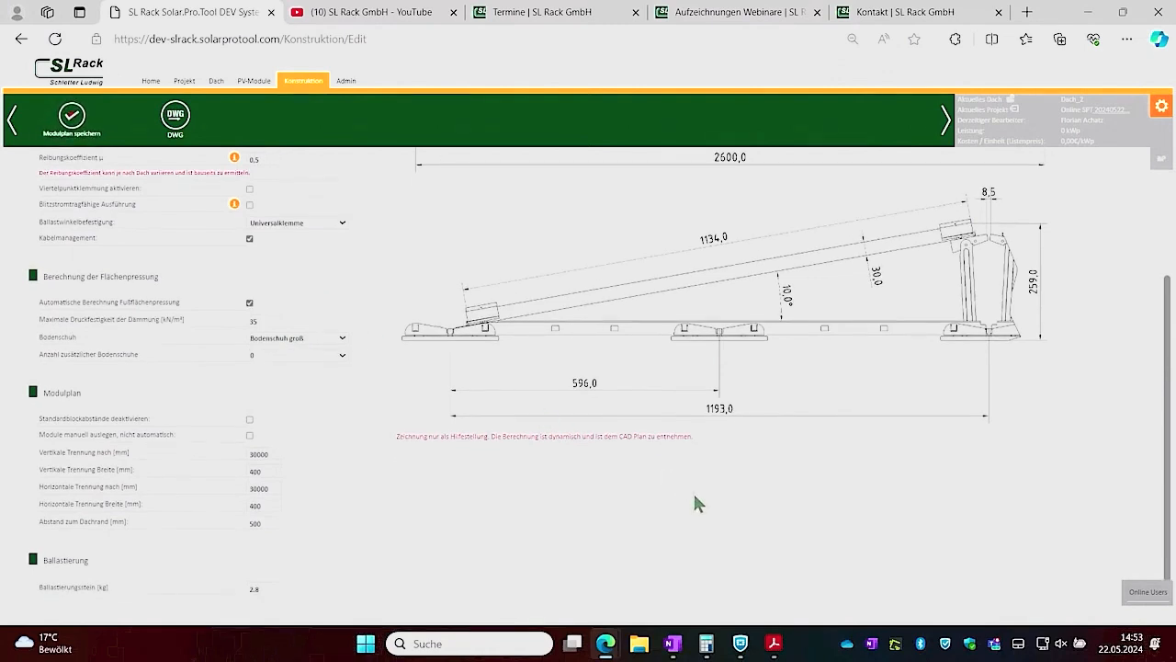
{"action": "double_click", "coordinate": [250, 488]}
{"action": "left_click", "coordinate": [265, 452]}
{"action": "double_click", "coordinate": [257, 585]}
{"action": "left_click", "coordinate": [70, 128]}
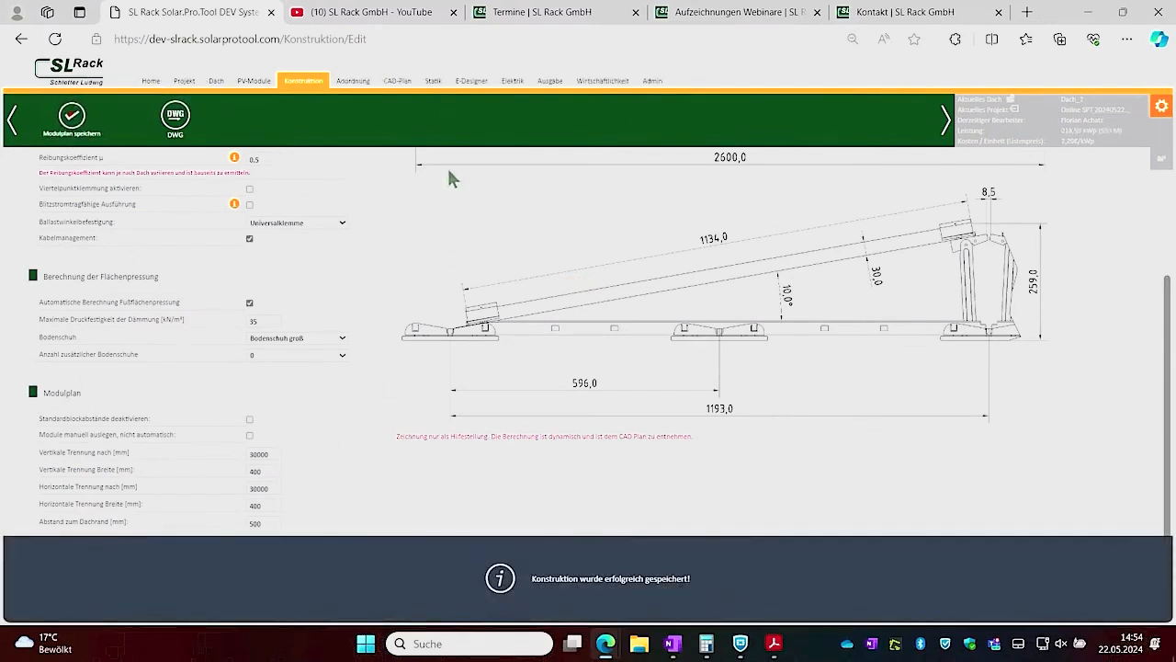
{"action": "left_click", "coordinate": [355, 82]}
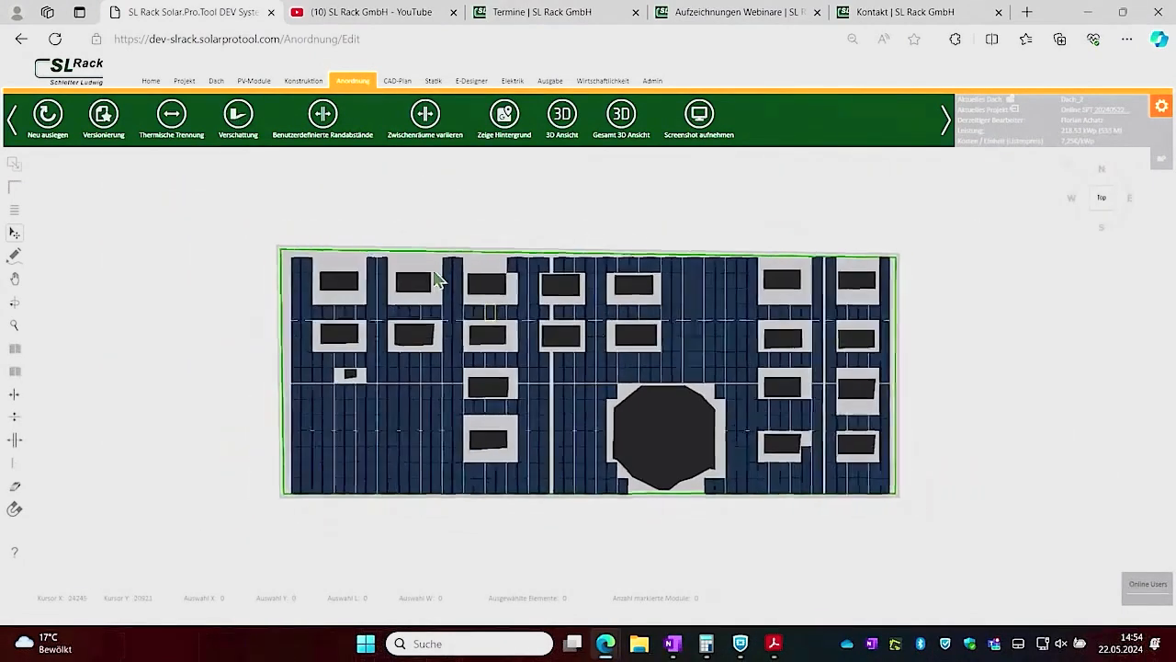
- Delete the modules in the roof's northwest area and those around the octagonal obstruction
{"action": "left_click_drag", "start_coordinate": [295, 237], "coordinate": [538, 386]}
{"action": "key", "text": "Delete"}
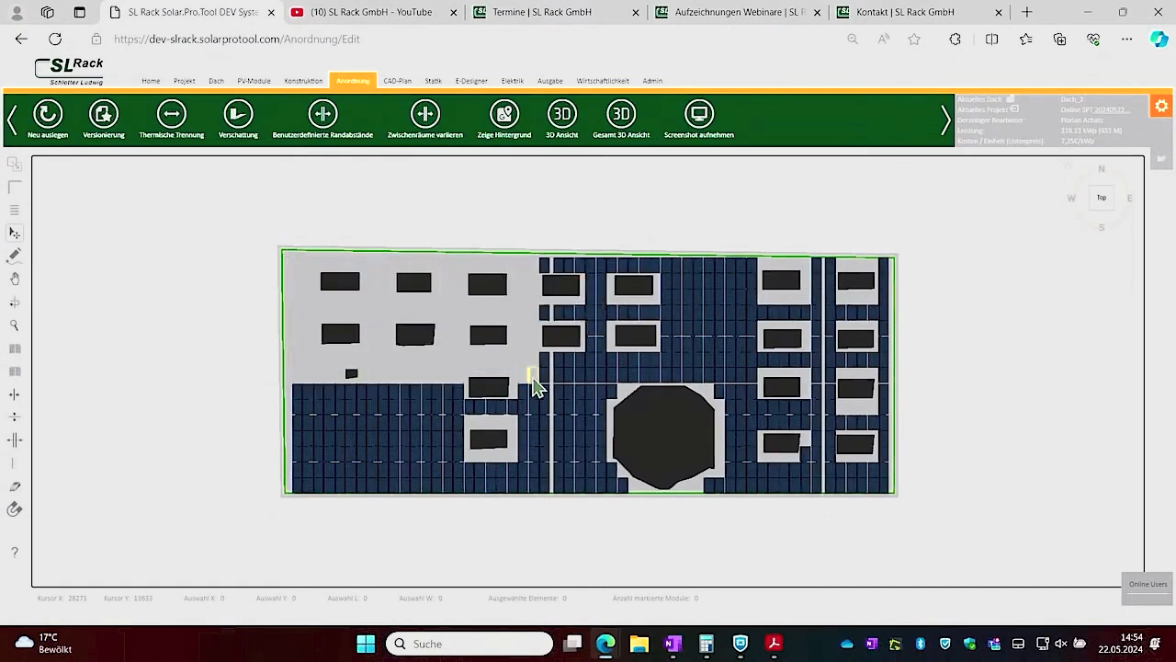
{"action": "left_click_drag", "start_coordinate": [549, 537], "coordinate": [751, 401]}
{"action": "key", "text": "Delete"}
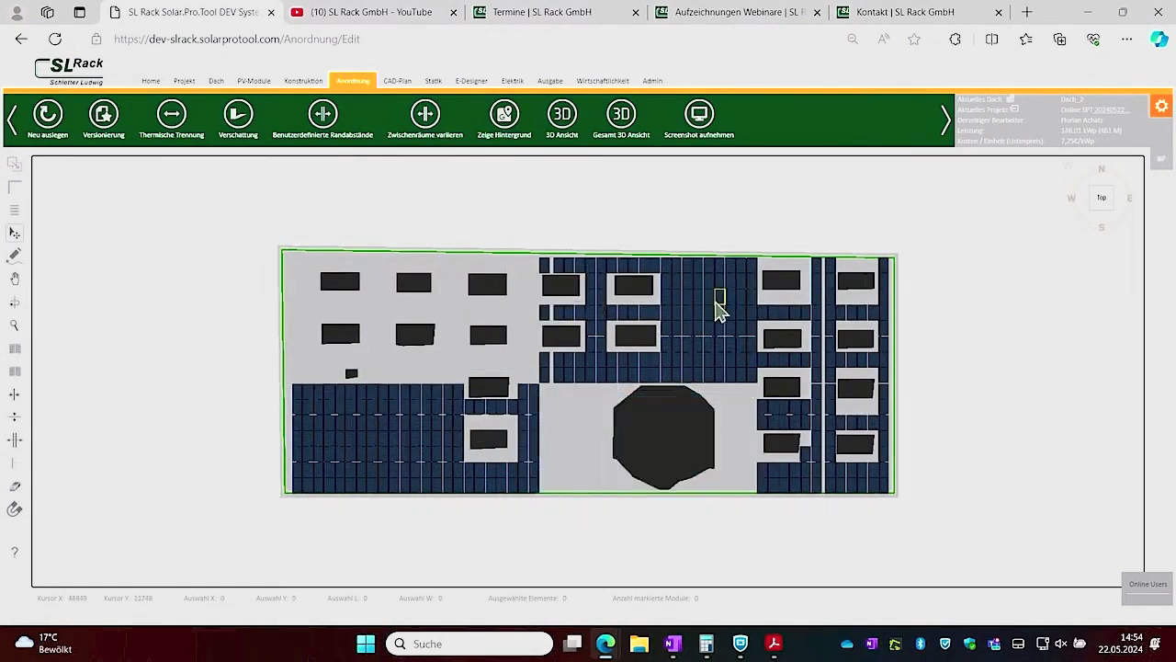
- Examine the isolated single module at the west end of the northernmost row and the paired Ost/West modules beside it
{"action": "scroll", "coordinate": [517, 236], "scroll_direction": "up", "scroll_amount": 3}
{"action": "left_click", "coordinate": [13, 280]}
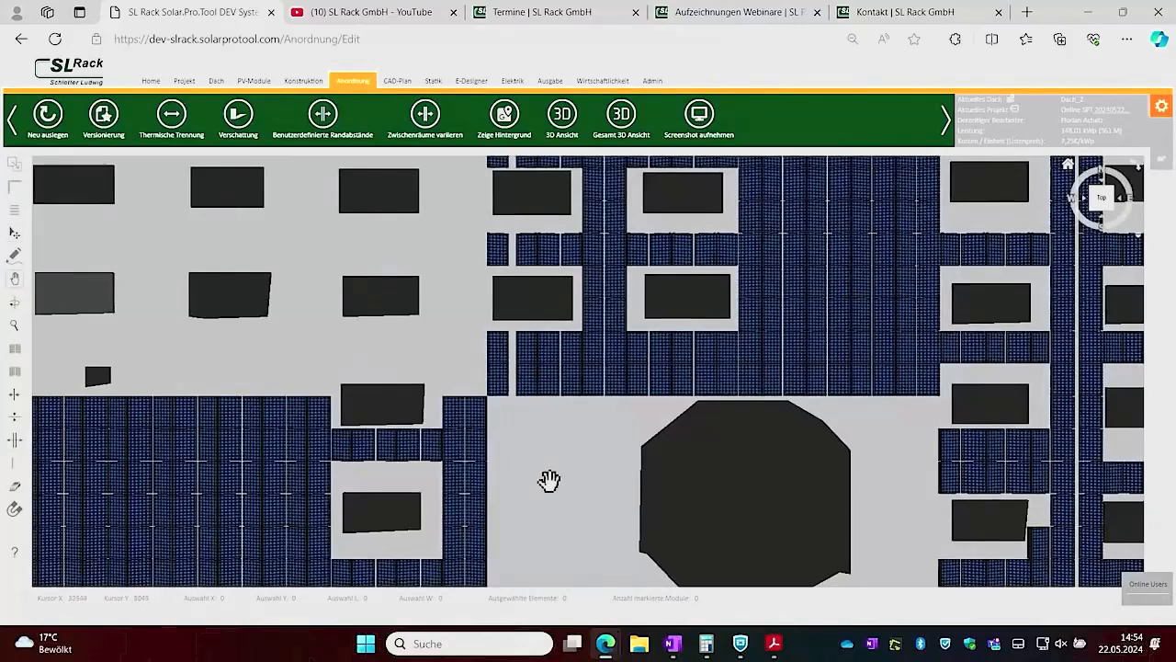
{"action": "scroll", "coordinate": [542, 473], "scroll_direction": "up", "scroll_amount": 1}
{"action": "left_click_drag", "start_coordinate": [505, 184], "coordinate": [510, 415]}
{"action": "scroll", "coordinate": [496, 401], "scroll_direction": "up", "scroll_amount": 3}
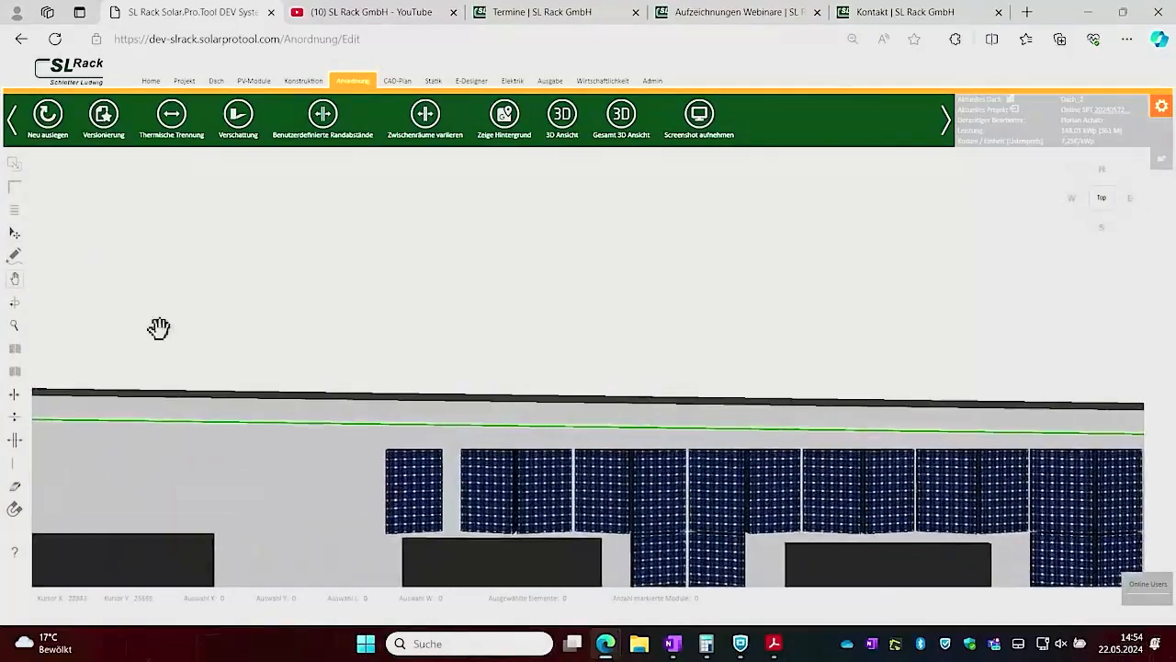
{"action": "left_click", "coordinate": [436, 492]}
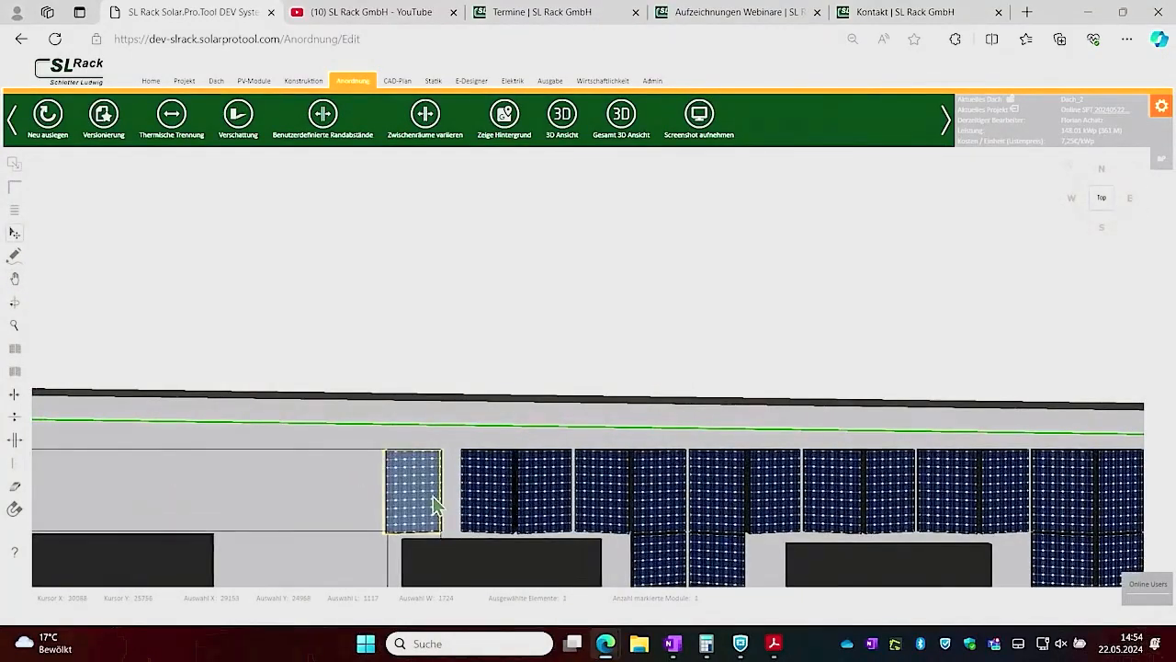
{"action": "scroll", "coordinate": [425, 334], "scroll_direction": "down", "scroll_amount": 2}
{"action": "left_click", "coordinate": [544, 479]}
{"action": "left_click", "coordinate": [513, 479]}
{"action": "left_click", "coordinate": [547, 481]}
{"action": "left_click", "coordinate": [517, 478]}
{"action": "left_click", "coordinate": [542, 476]}
{"action": "left_click", "coordinate": [518, 476]}
{"action": "left_click", "coordinate": [547, 475]}
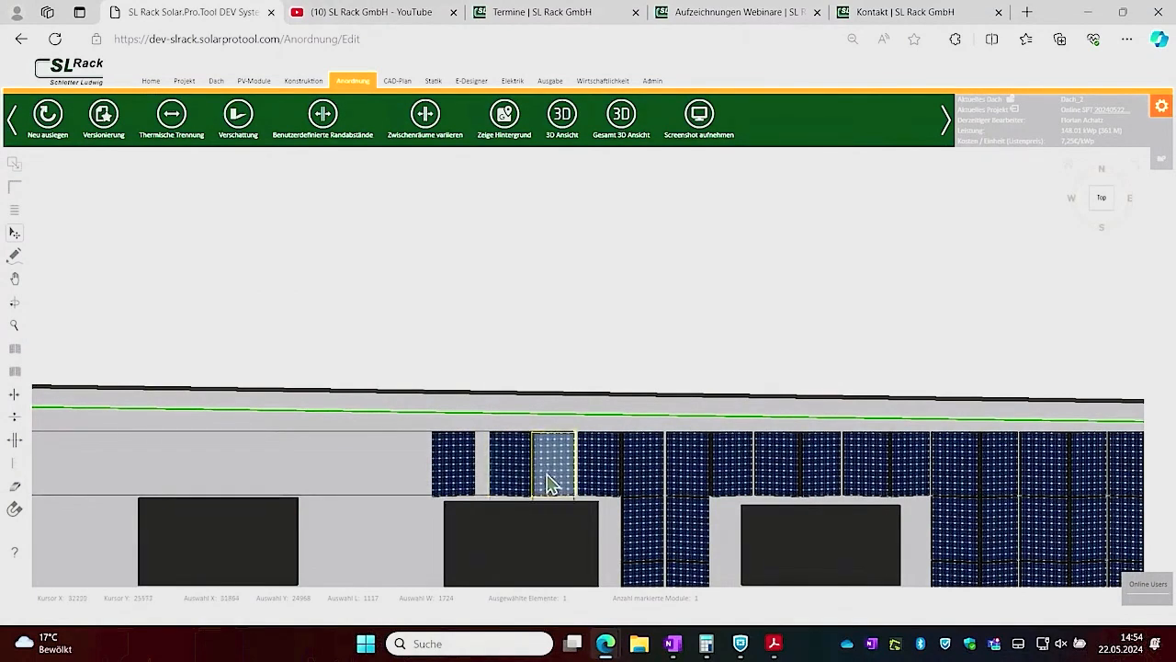
- Delete the isolated single module at the west end of the northernmost row
{"action": "scroll", "coordinate": [597, 428], "scroll_direction": "down", "scroll_amount": 1}
{"action": "left_click", "coordinate": [485, 469]}
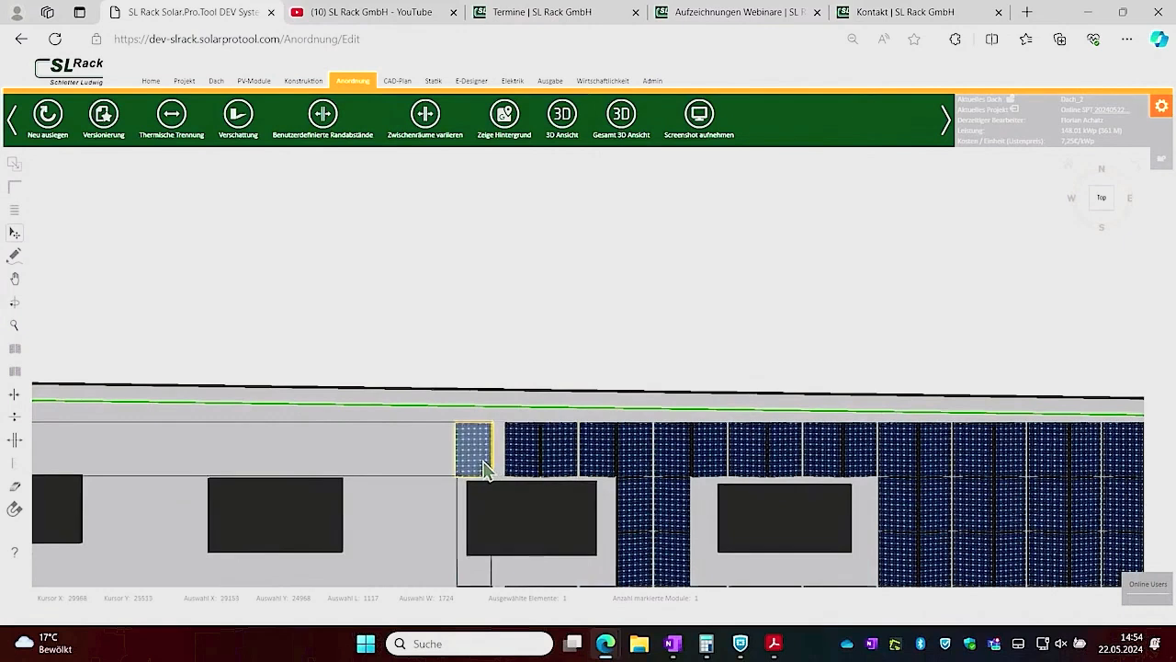
{"action": "left_click", "coordinate": [515, 373]}
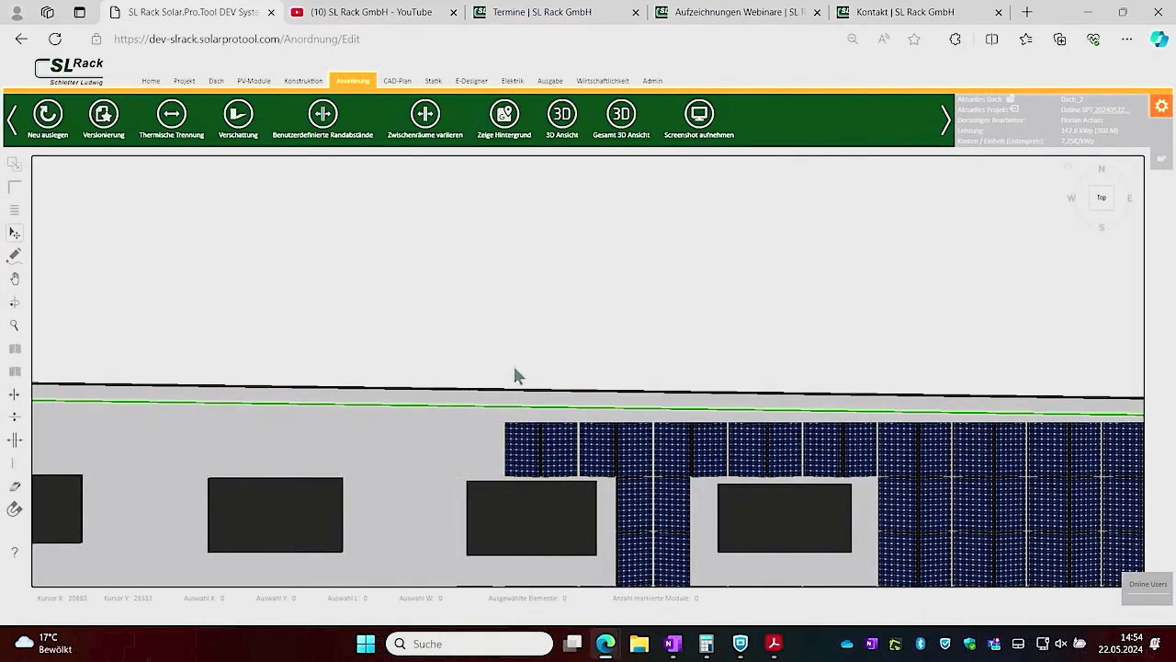
- Select the isolated single module between the two rows of roof obstructions and inspect it in a 3D perspective
{"action": "scroll", "coordinate": [514, 337], "scroll_direction": "down", "scroll_amount": 2}
{"action": "scroll", "coordinate": [514, 404], "scroll_direction": "up", "scroll_amount": 2}
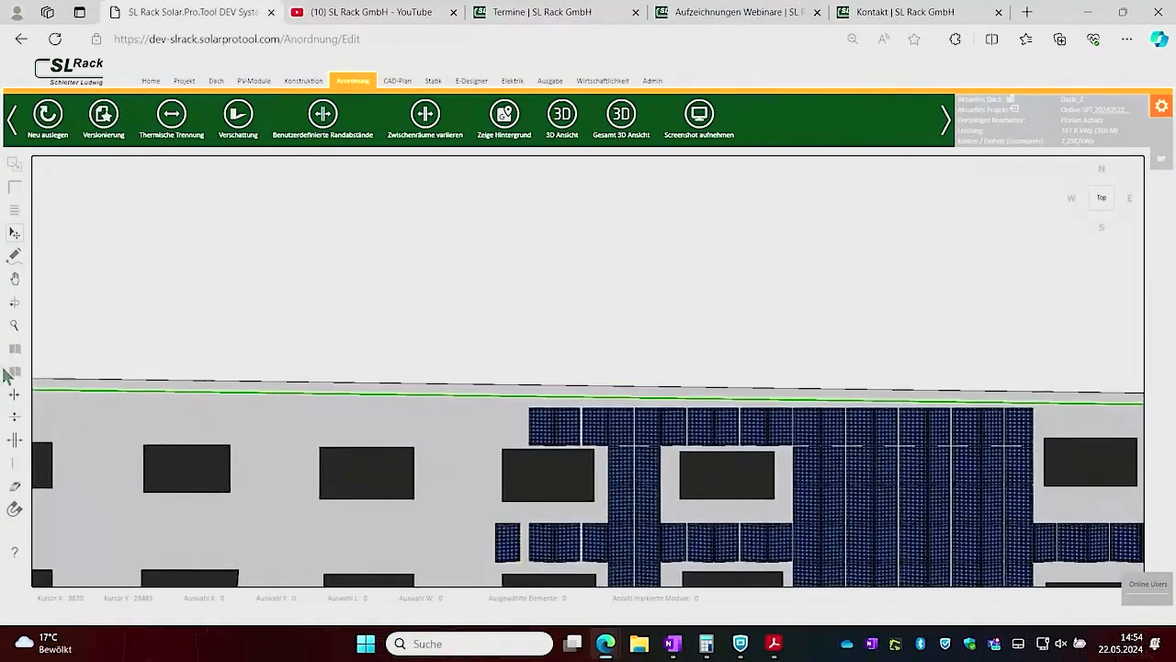
{"action": "left_click", "coordinate": [15, 279]}
{"action": "scroll", "coordinate": [515, 395], "scroll_direction": "up", "scroll_amount": 5}
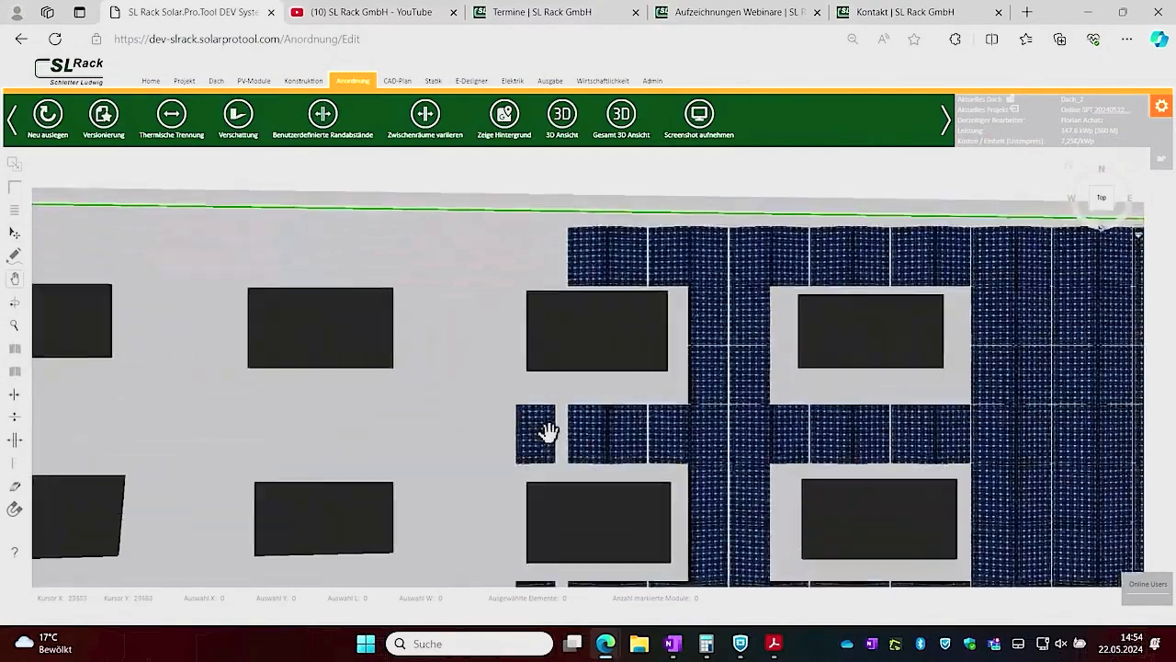
{"action": "left_click", "coordinate": [487, 468]}
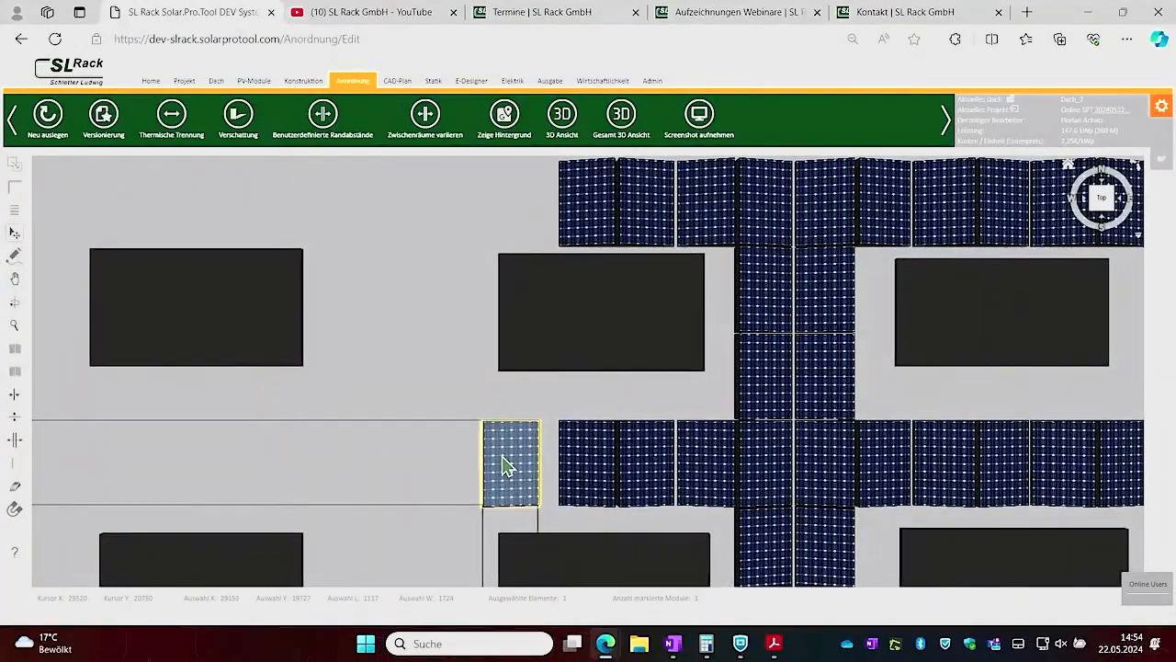
{"action": "left_click_drag", "start_coordinate": [366, 473], "coordinate": [693, 431]}
{"action": "left_click", "coordinate": [14, 284]}
{"action": "left_click_drag", "start_coordinate": [852, 441], "coordinate": [336, 468]}
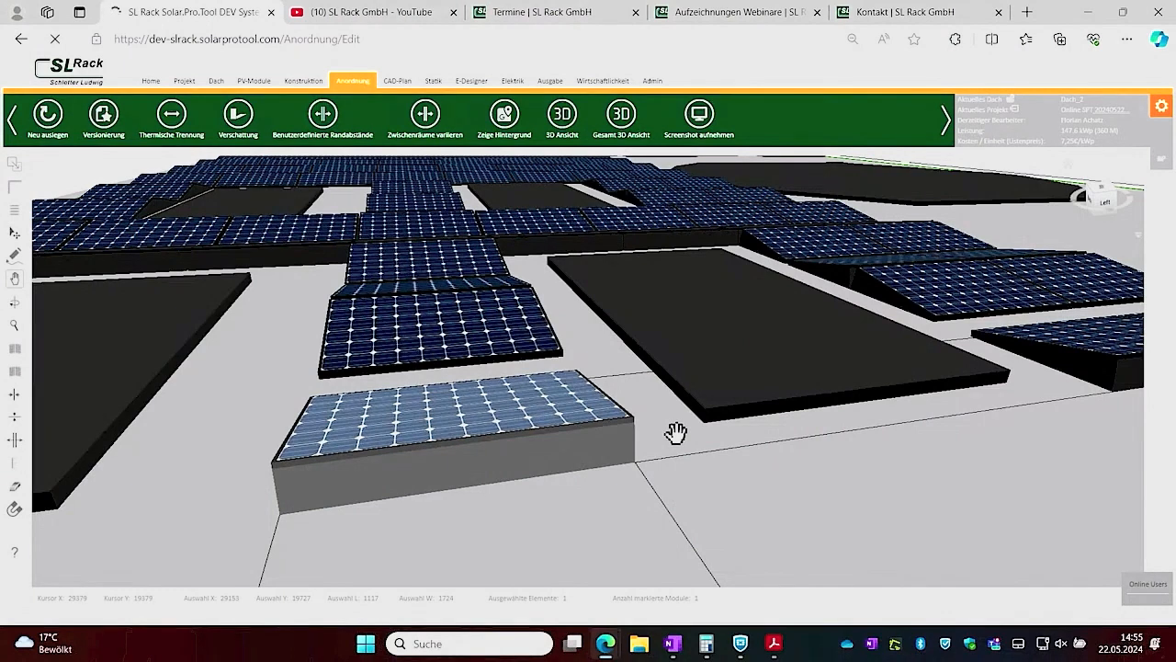
- Examine the remaining module layout across the whole roof in perspective
{"action": "scroll", "coordinate": [675, 432], "scroll_direction": "down", "scroll_amount": 10}
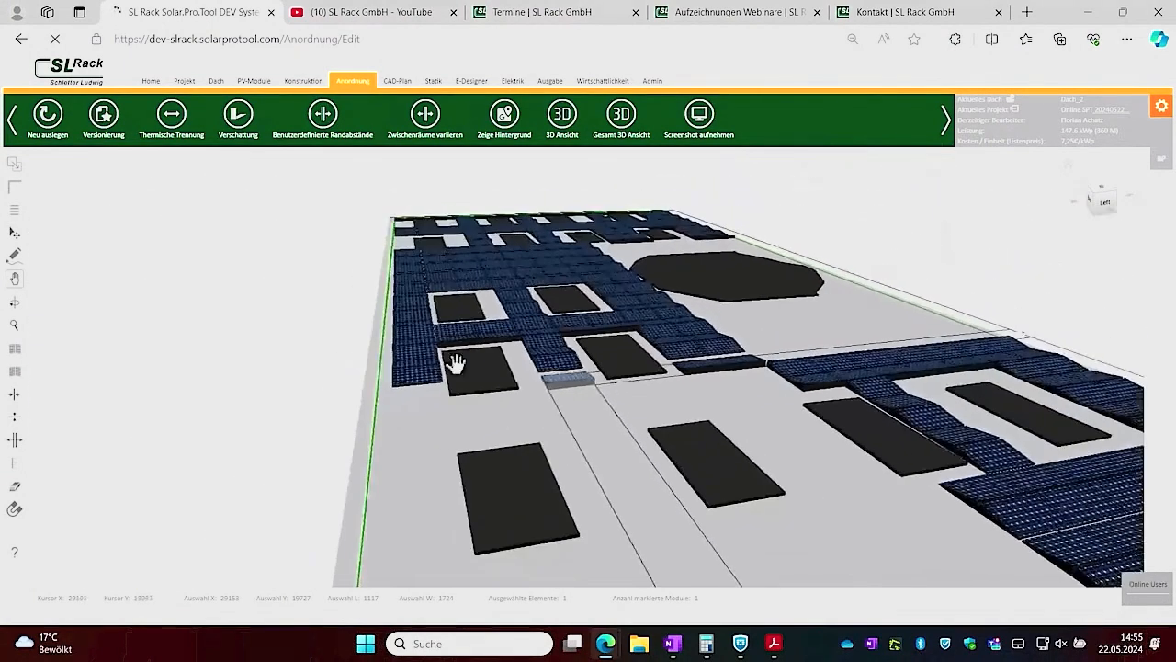
{"action": "left_click_drag", "start_coordinate": [773, 498], "coordinate": [404, 556]}
{"action": "scroll", "coordinate": [562, 425], "scroll_direction": "down", "scroll_amount": 2}
{"action": "left_click_drag", "start_coordinate": [560, 417], "coordinate": [617, 520]}
{"action": "scroll", "coordinate": [597, 478], "scroll_direction": "down", "scroll_amount": 5}
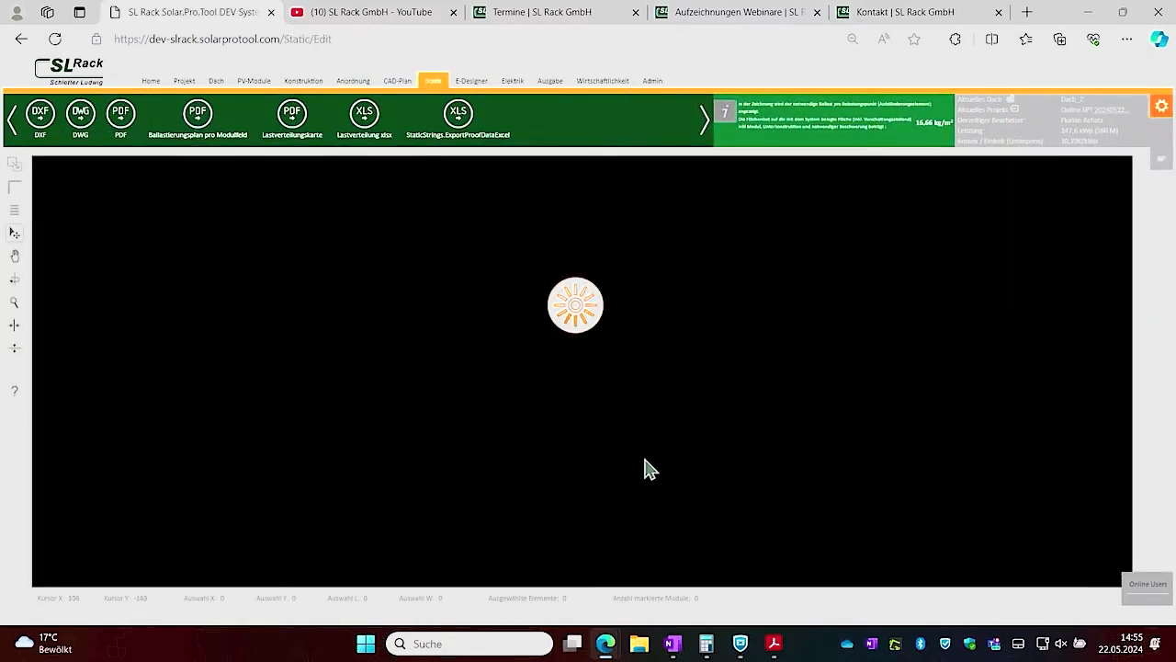
- Highlight the area load value in the statics view and examine the ballast plan around the isolated single module
{"action": "double_click", "coordinate": [919, 124]}
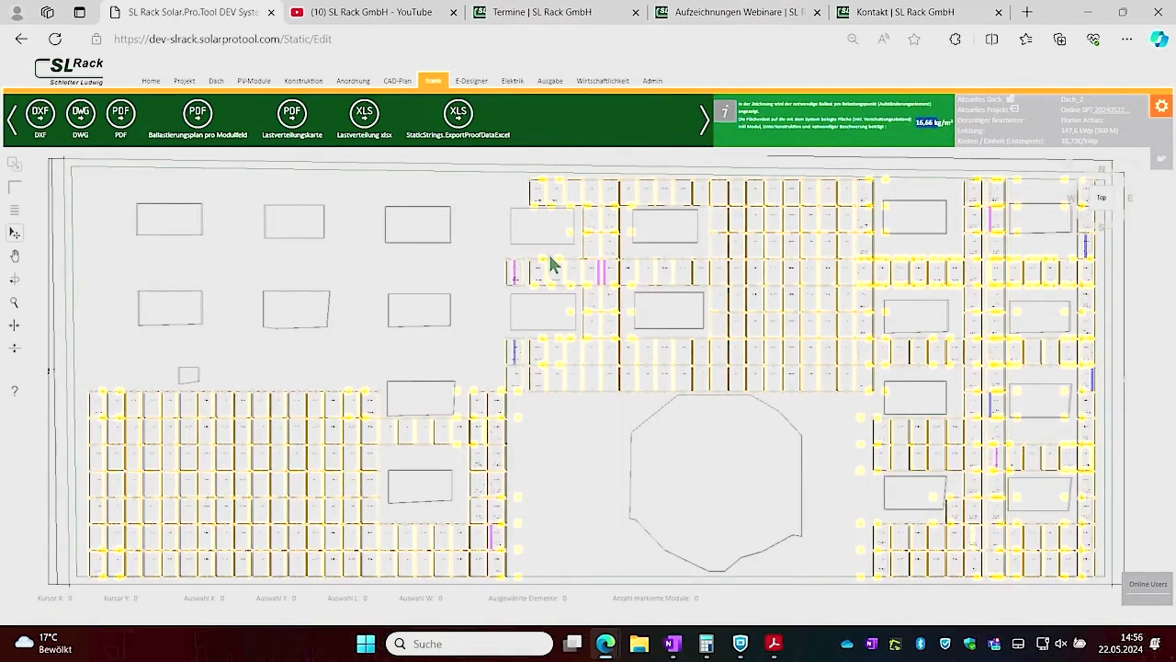
{"action": "left_click", "coordinate": [14, 256]}
{"action": "mouse_move", "coordinate": [537, 277]}
{"action": "left_mouse_down"}
{"action": "mouse_move", "coordinate": [576, 340]}
{"action": "mouse_move", "coordinate": [546, 449]}
{"action": "left_mouse_up"}
{"action": "scroll", "coordinate": [576, 341], "scroll_direction": "up", "scroll_amount": 5}
{"action": "scroll", "coordinate": [477, 358], "scroll_direction": "up", "scroll_amount": 2}
{"action": "scroll", "coordinate": [477, 358], "scroll_direction": "up", "scroll_amount": 2}
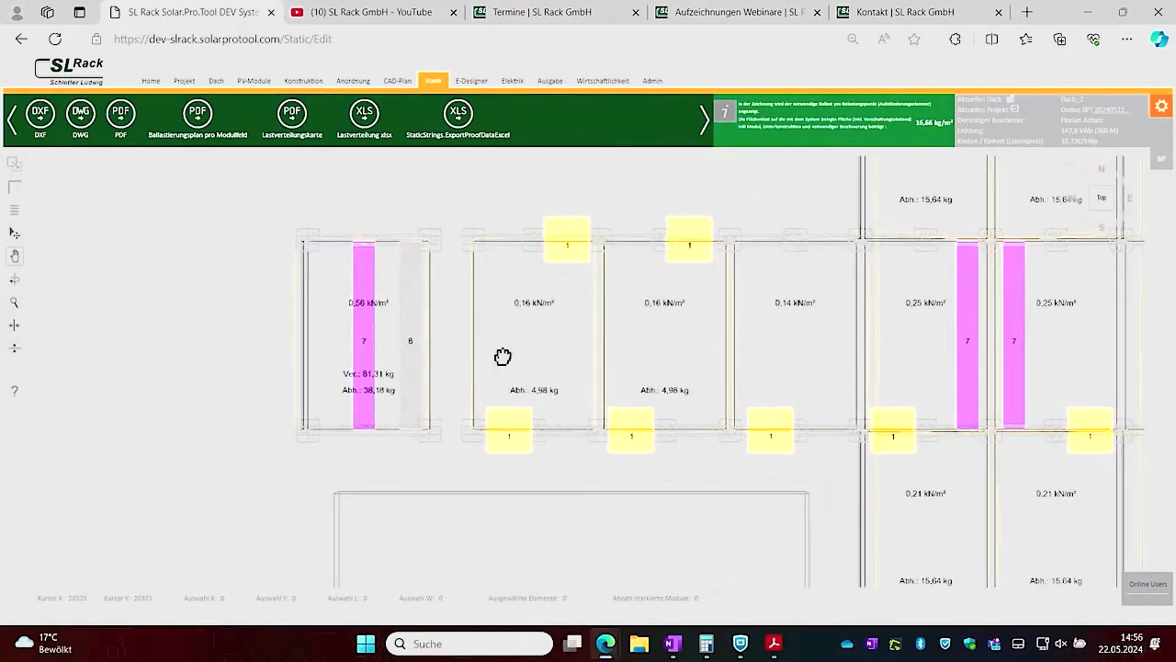
{"action": "left_click_drag", "start_coordinate": [501, 357], "coordinate": [628, 354]}
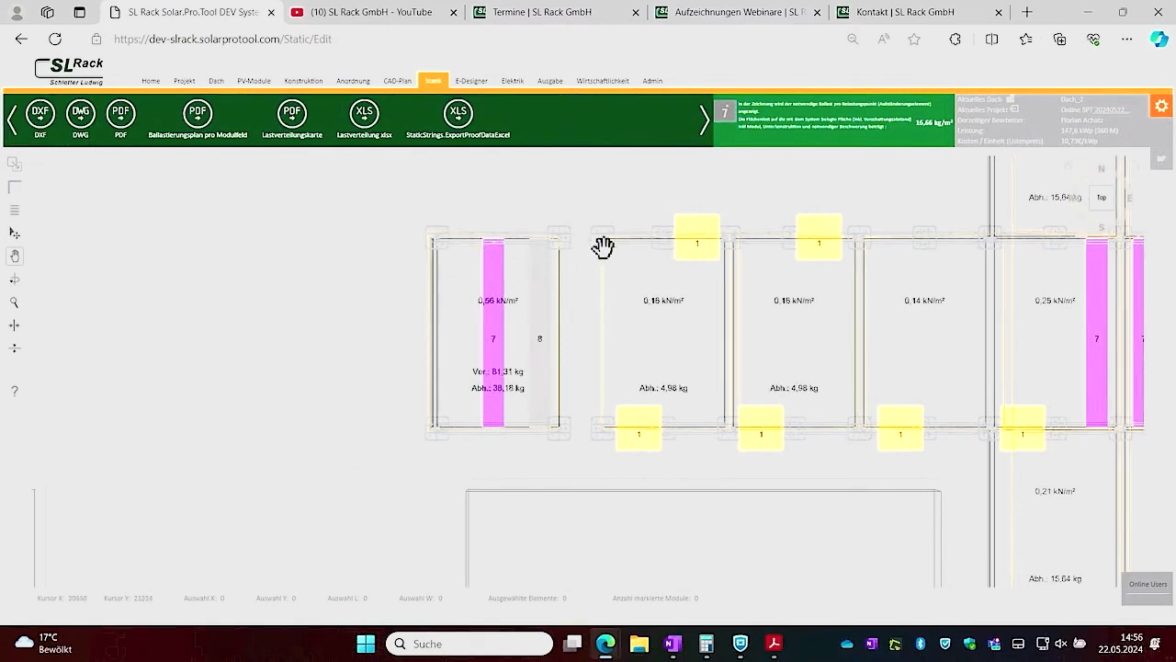
{"action": "left_click_drag", "start_coordinate": [517, 304], "coordinate": [548, 306]}
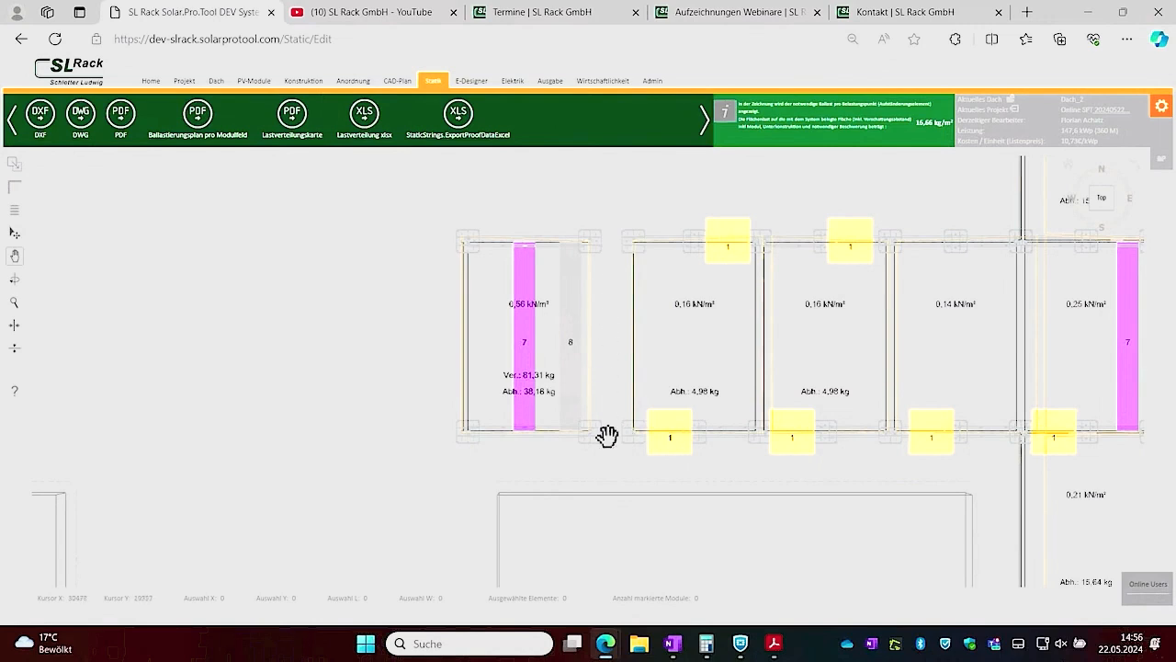
- Compare the isolated single module's uplift, sliding and ballast values with those of the connected modules beside it
{"action": "scroll", "coordinate": [607, 427], "scroll_direction": "down", "scroll_amount": 3}
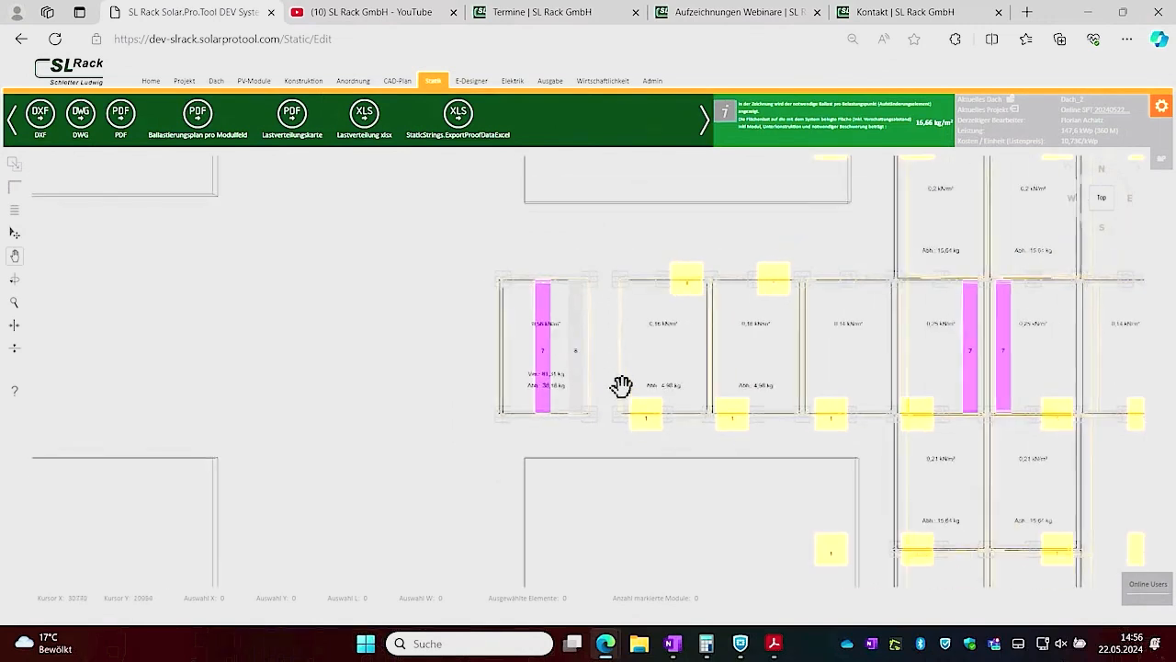
{"action": "scroll", "coordinate": [611, 388], "scroll_direction": "up", "scroll_amount": 2}
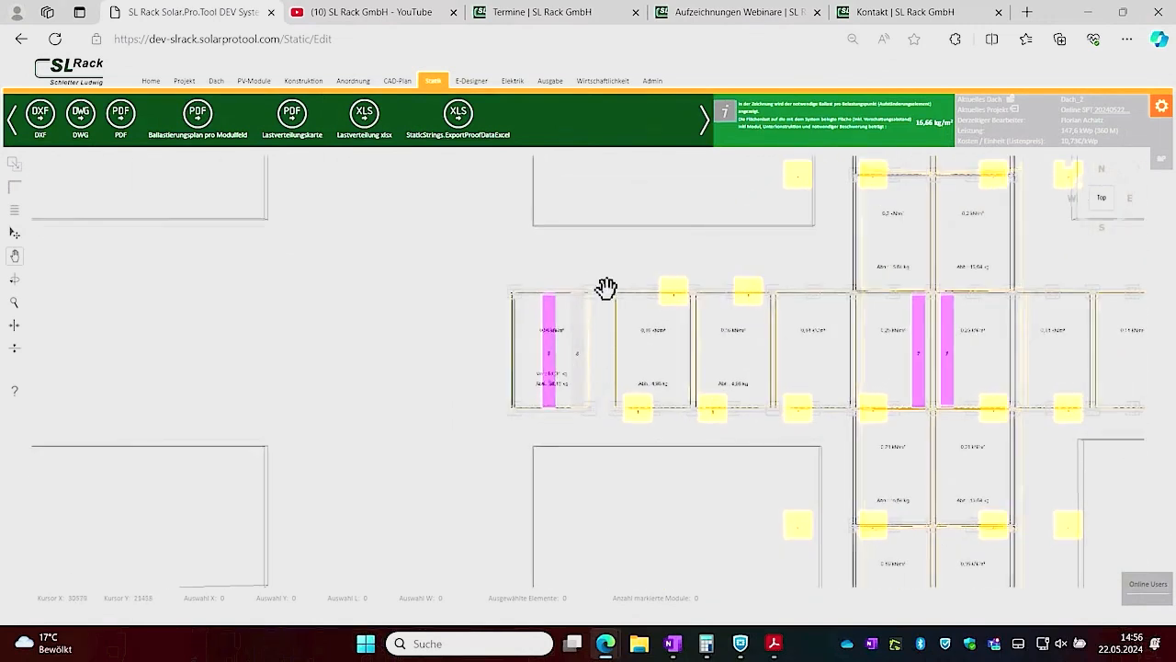
{"action": "left_click_drag", "start_coordinate": [571, 379], "coordinate": [625, 383]}
{"action": "scroll", "coordinate": [620, 376], "scroll_direction": "up", "scroll_amount": 4}
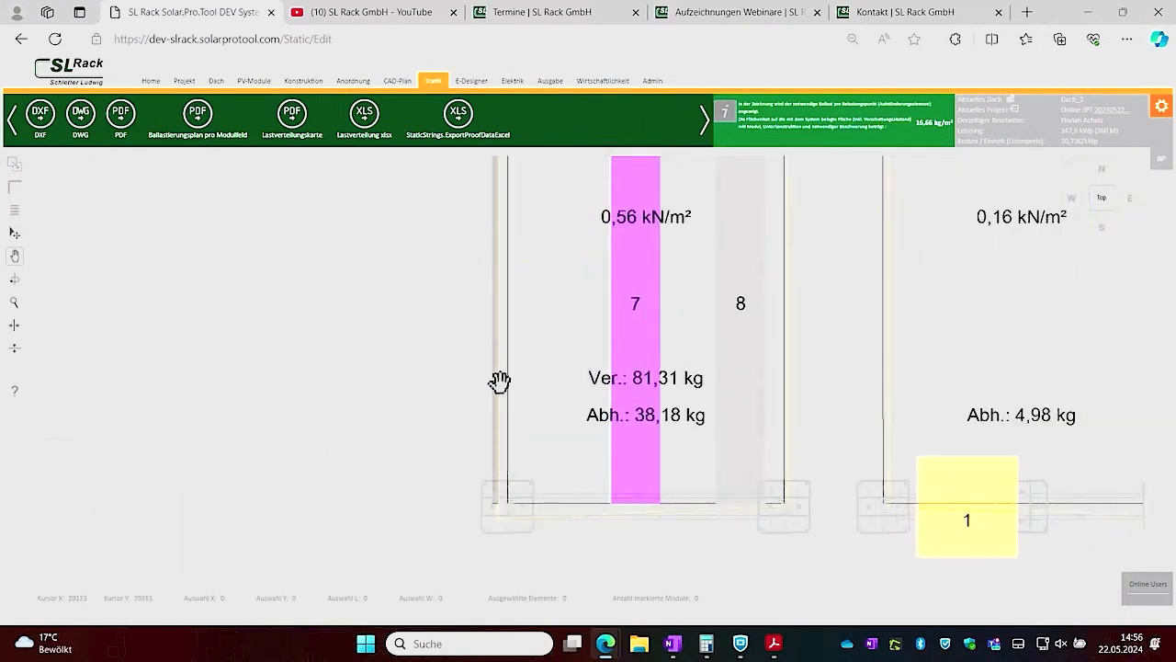
{"action": "scroll", "coordinate": [588, 312], "scroll_direction": "down", "scroll_amount": 1}
{"action": "scroll", "coordinate": [683, 371], "scroll_direction": "down", "scroll_amount": 3}
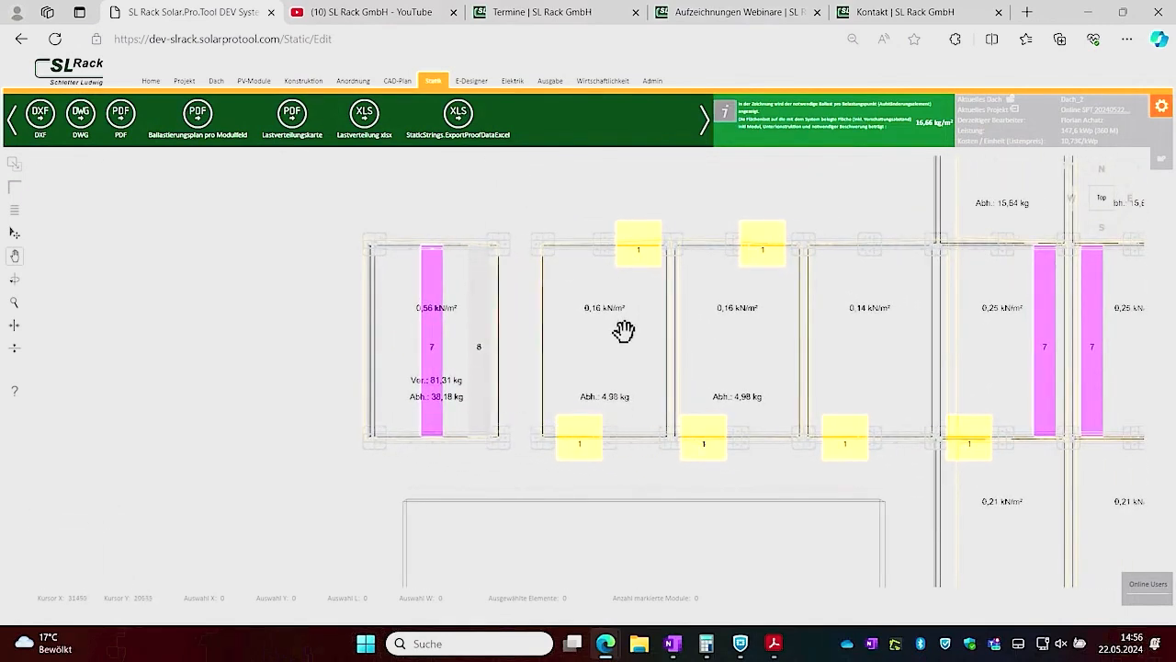
{"action": "mouse_move", "coordinate": [661, 415]}
{"action": "left_mouse_down"}
{"action": "mouse_move", "coordinate": [633, 414]}
{"action": "mouse_move", "coordinate": [607, 389]}
{"action": "left_mouse_up"}
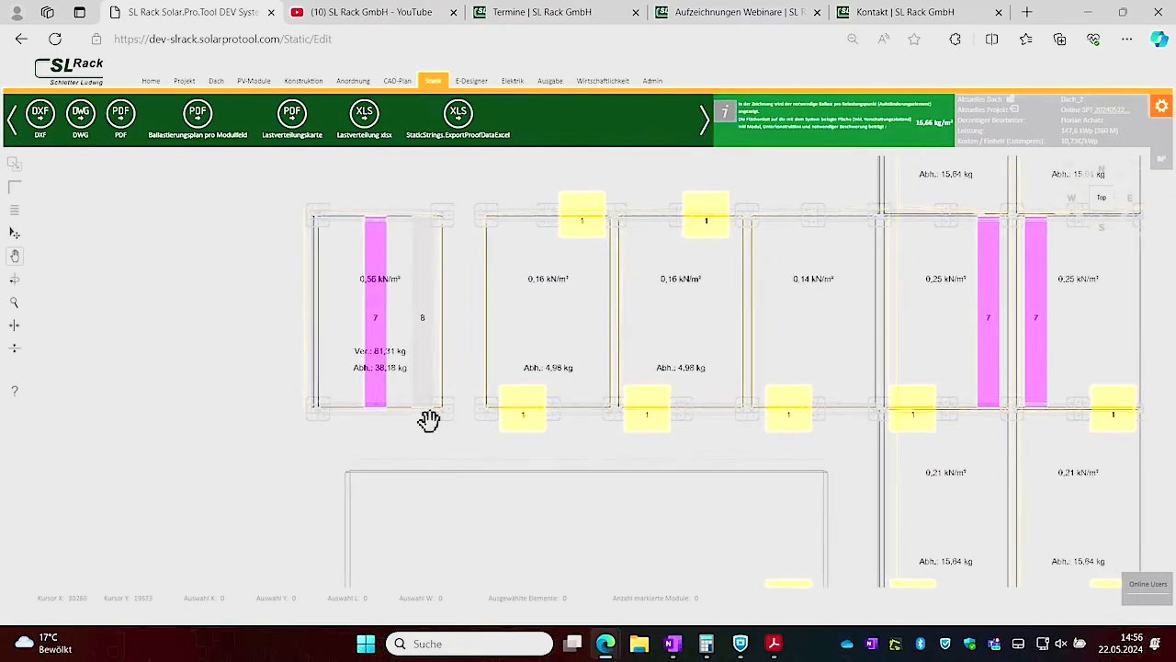
- Show the AutoCadLayer.PointLoad layer in the ballast plan and examine the point loads of the modules beside the isolated single module
{"action": "left_click", "coordinate": [16, 217]}
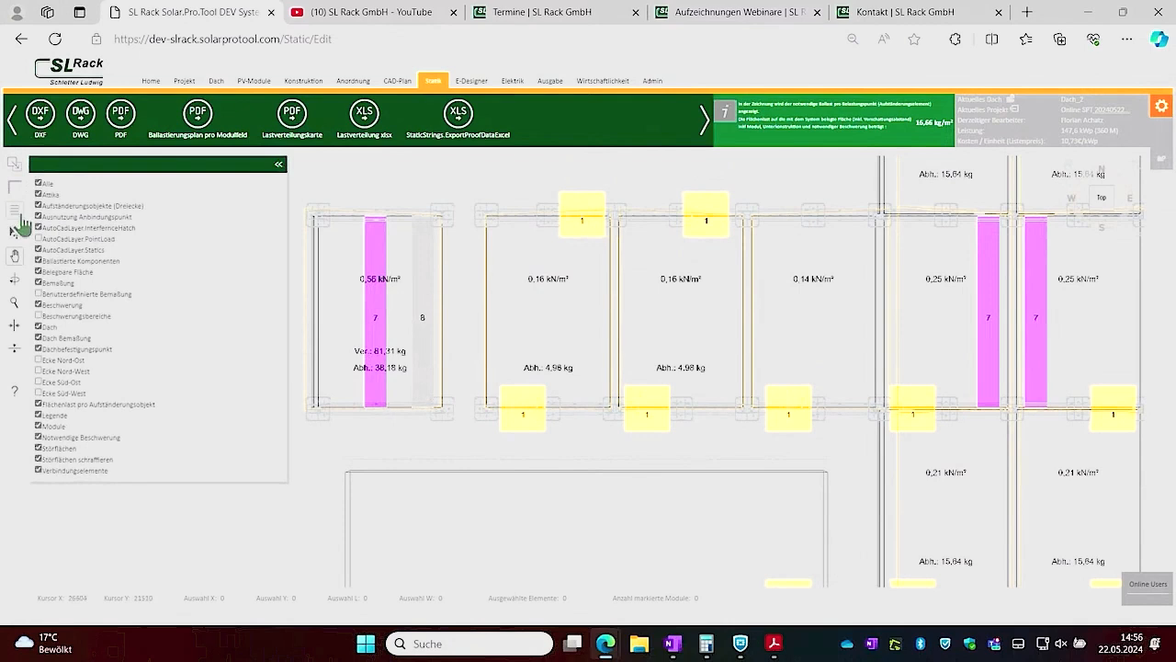
{"action": "left_click", "coordinate": [39, 239]}
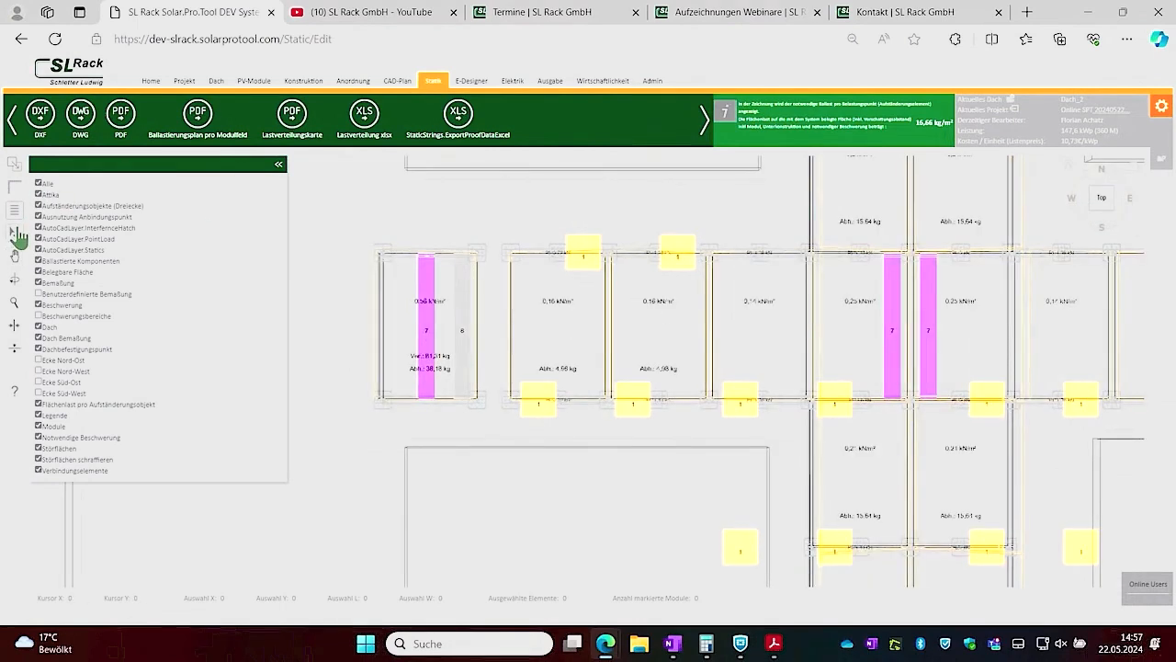
{"action": "scroll", "coordinate": [640, 398], "scroll_direction": "up", "scroll_amount": 5}
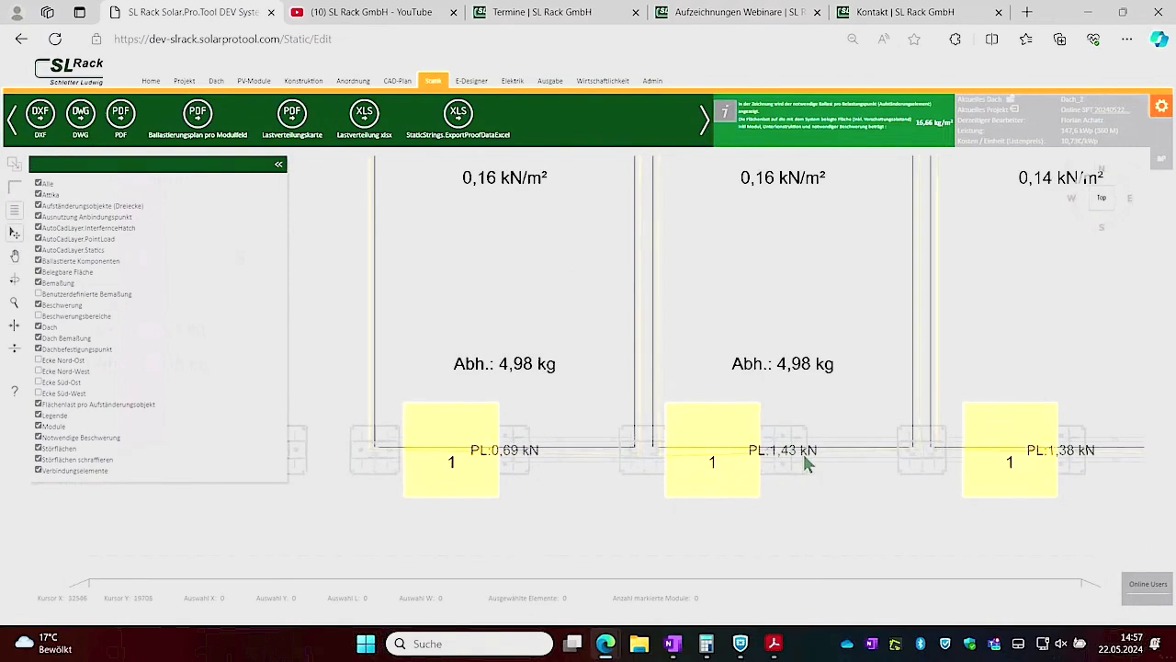
{"action": "scroll", "coordinate": [502, 292], "scroll_direction": "down", "scroll_amount": 5}
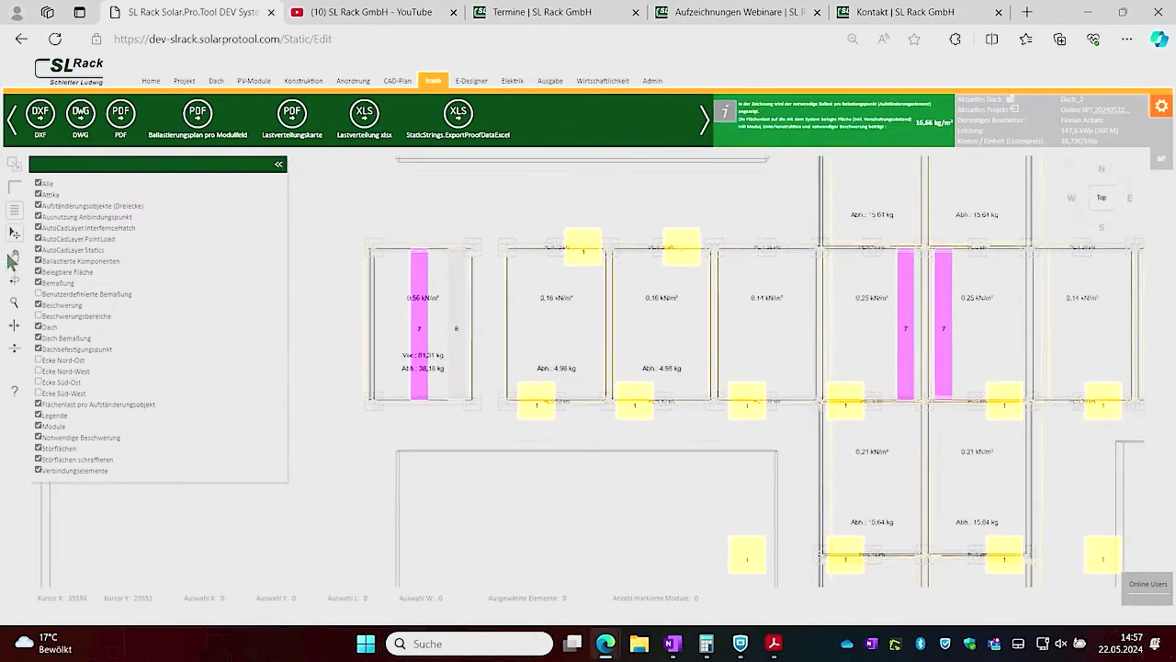
- Examine the point loads and ballast stones eastward along the module row, through the roof's middle to the obstructions on the east side
{"action": "left_click_drag", "start_coordinate": [830, 396], "coordinate": [530, 370]}
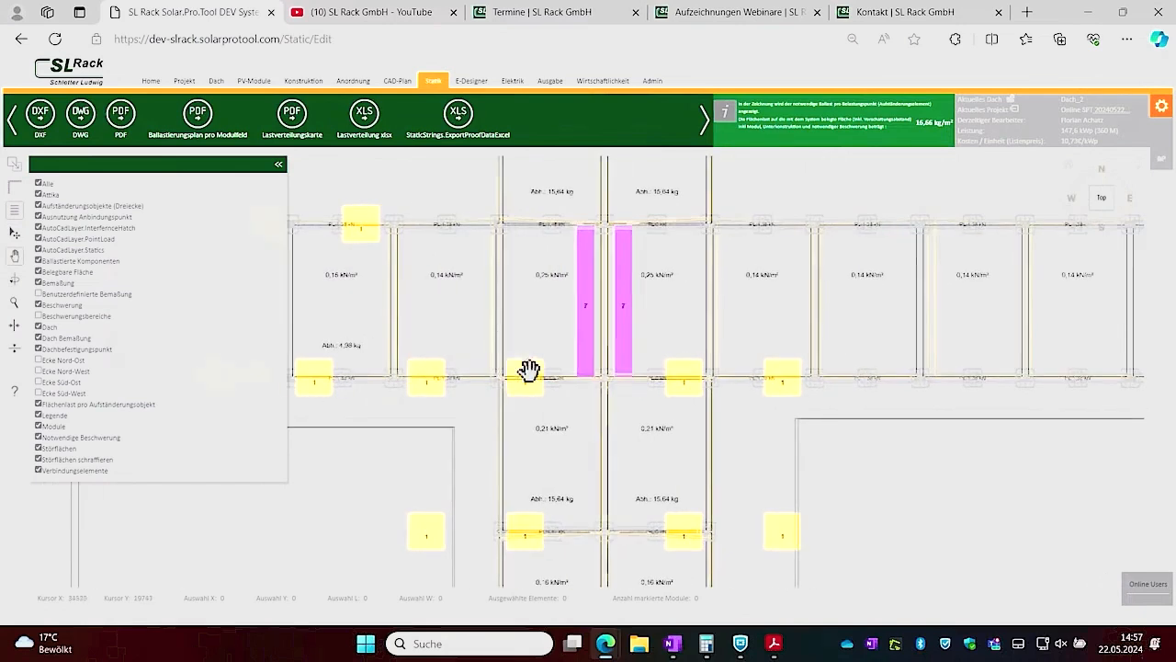
{"action": "left_click_drag", "start_coordinate": [720, 339], "coordinate": [659, 328]}
{"action": "left_click_drag", "start_coordinate": [816, 329], "coordinate": [591, 333]}
{"action": "left_click_drag", "start_coordinate": [776, 346], "coordinate": [507, 349]}
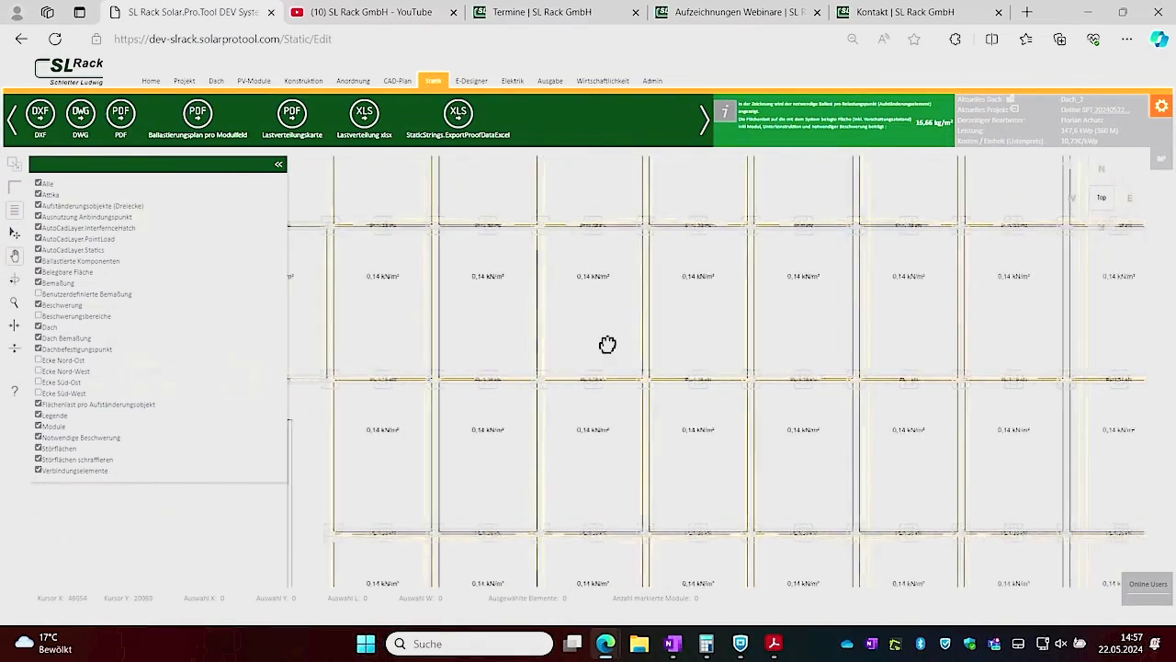
{"action": "left_click_drag", "start_coordinate": [807, 336], "coordinate": [699, 349]}
{"action": "left_click_drag", "start_coordinate": [817, 368], "coordinate": [559, 362]}
{"action": "left_click_drag", "start_coordinate": [703, 360], "coordinate": [501, 358]}
{"action": "scroll", "coordinate": [754, 361], "scroll_direction": "up", "scroll_amount": 2}
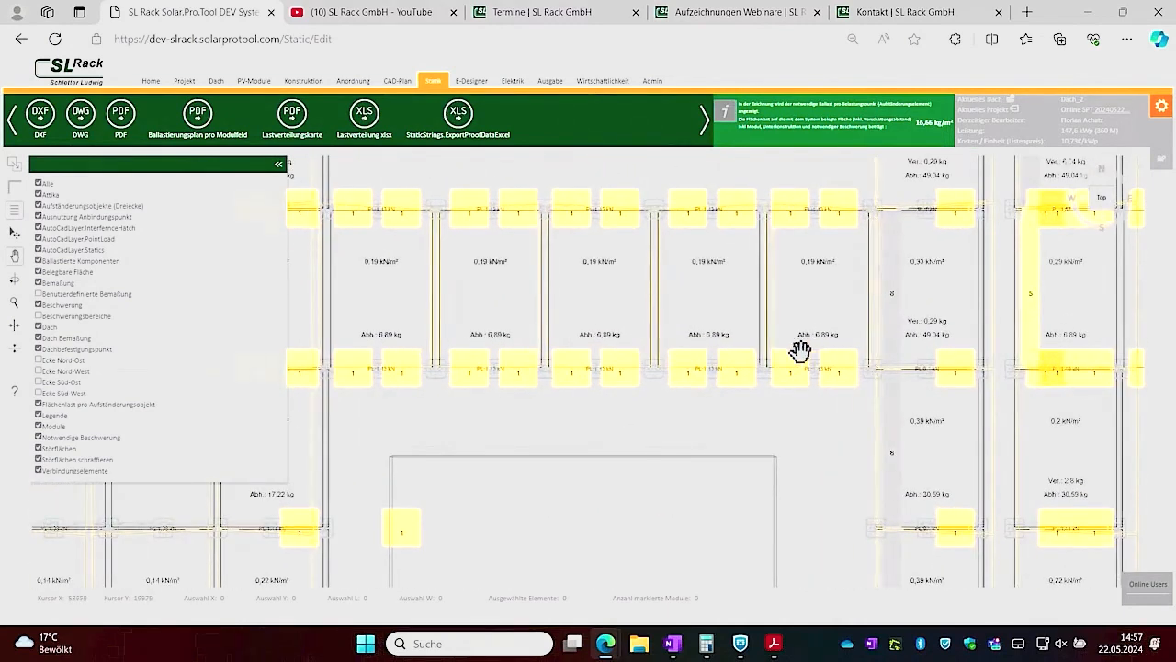
{"action": "scroll", "coordinate": [790, 349], "scroll_direction": "down", "scroll_amount": 3}
{"action": "left_click_drag", "start_coordinate": [777, 347], "coordinate": [726, 347]}
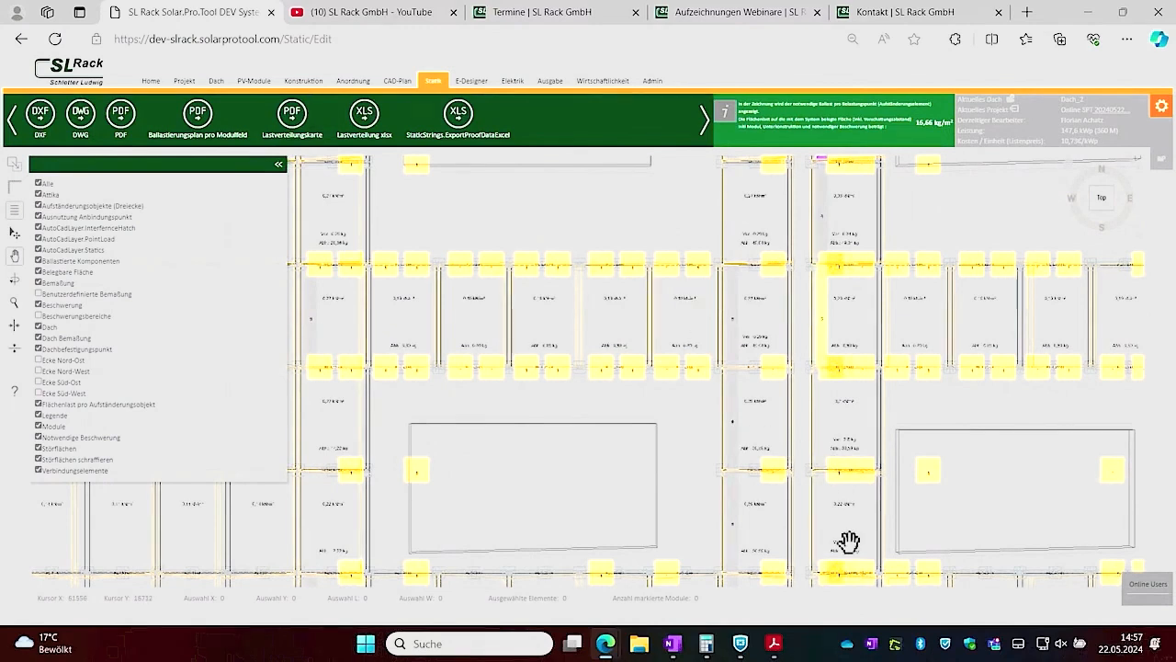
- Compare the point loads and ballast of the module columns on both sides of the eastern separation gap, and review the surrounding roof layout
{"action": "scroll", "coordinate": [840, 496], "scroll_direction": "up", "scroll_amount": 1}
{"action": "scroll", "coordinate": [843, 502], "scroll_direction": "up", "scroll_amount": 1}
{"action": "scroll", "coordinate": [494, 364], "scroll_direction": "up", "scroll_amount": 3}
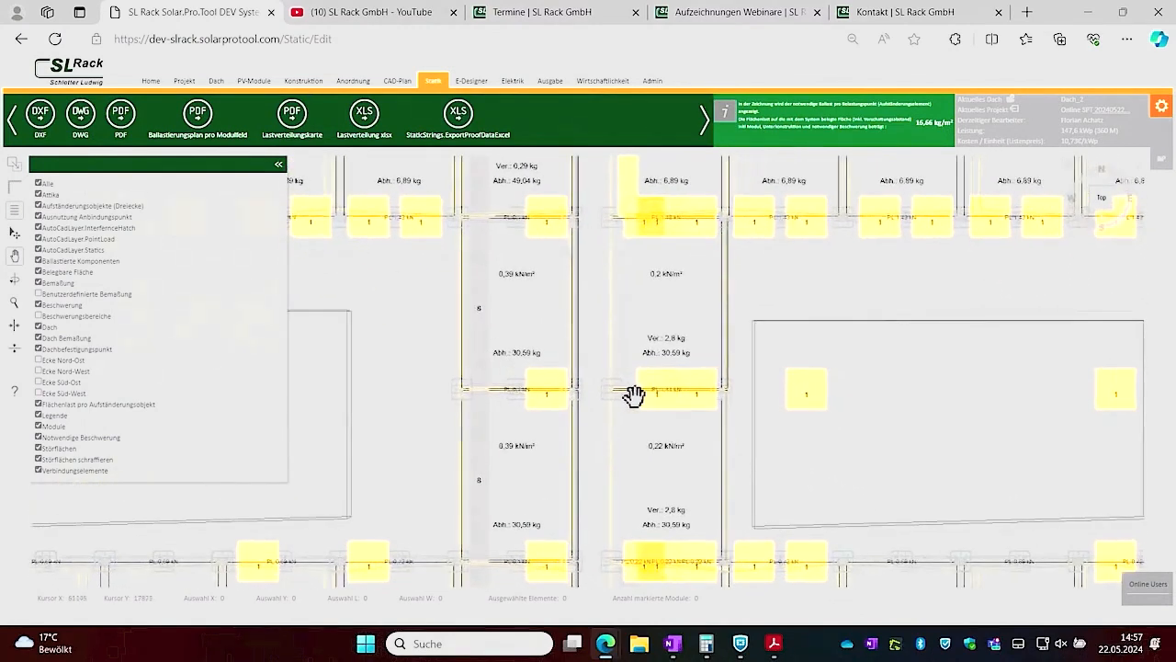
{"action": "scroll", "coordinate": [683, 413], "scroll_direction": "up", "scroll_amount": 2}
{"action": "scroll", "coordinate": [689, 427], "scroll_direction": "up", "scroll_amount": 3}
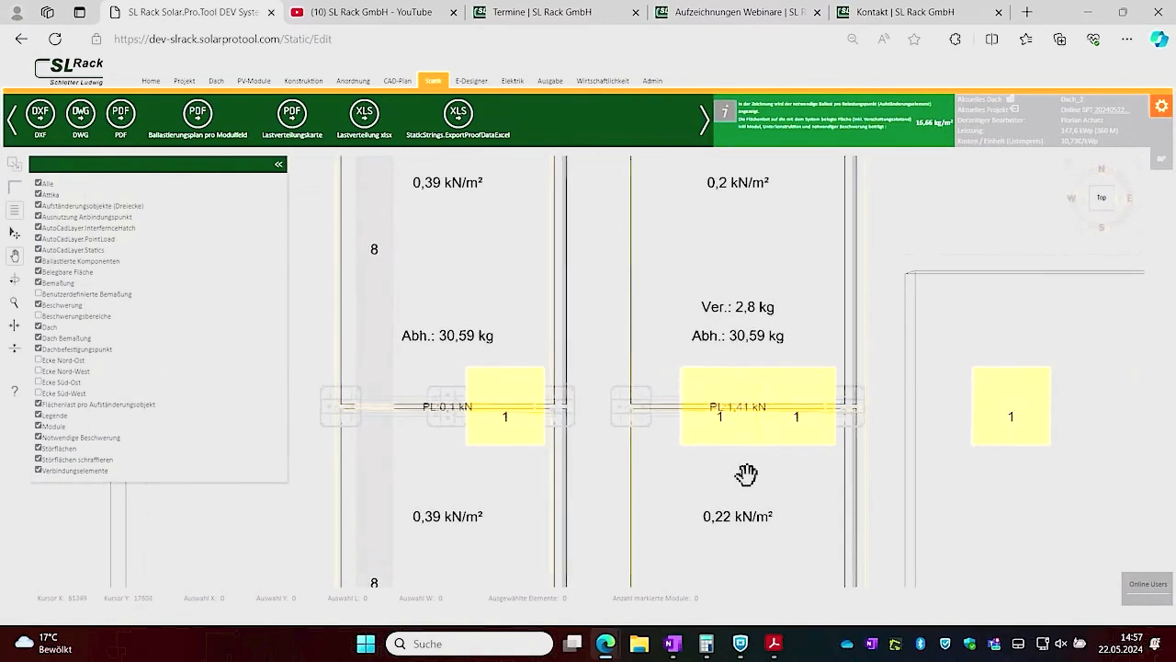
{"action": "left_click_drag", "start_coordinate": [745, 472], "coordinate": [671, 476]}
{"action": "scroll", "coordinate": [664, 462], "scroll_direction": "down", "scroll_amount": 1}
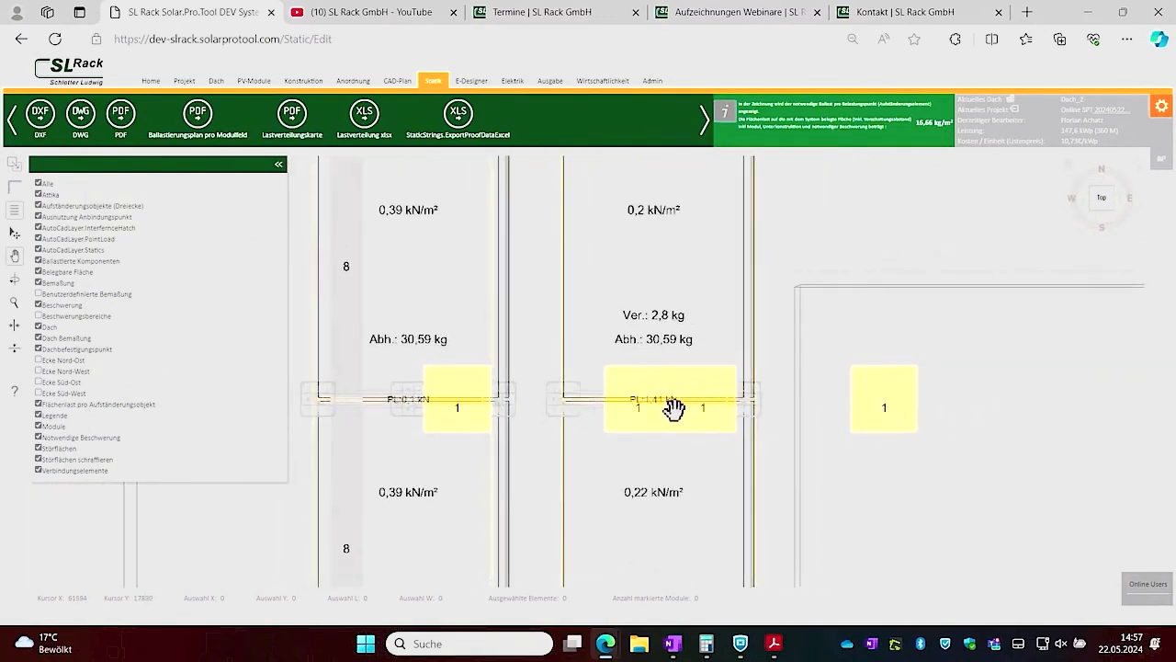
{"action": "scroll", "coordinate": [674, 409], "scroll_direction": "down", "scroll_amount": 5}
{"action": "scroll", "coordinate": [651, 435], "scroll_direction": "up", "scroll_amount": 3}
{"action": "left_click_drag", "start_coordinate": [608, 483], "coordinate": [838, 375]}
{"action": "left_click_drag", "start_coordinate": [696, 495], "coordinate": [750, 444]}
{"action": "left_click_drag", "start_coordinate": [572, 357], "coordinate": [716, 353]}
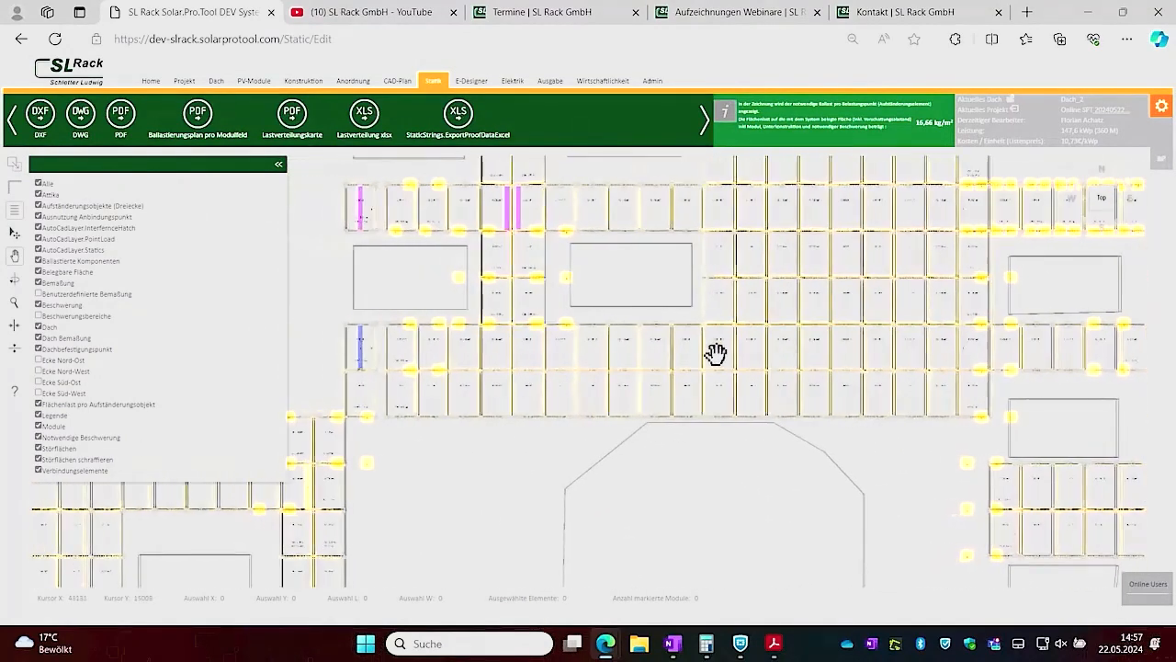
- Disable automatic foot pressure calculation in the construction settings, keep Bodenschuh groß, set 3 additional floor shoes, and save the module plan
{"action": "left_click", "coordinate": [316, 80]}
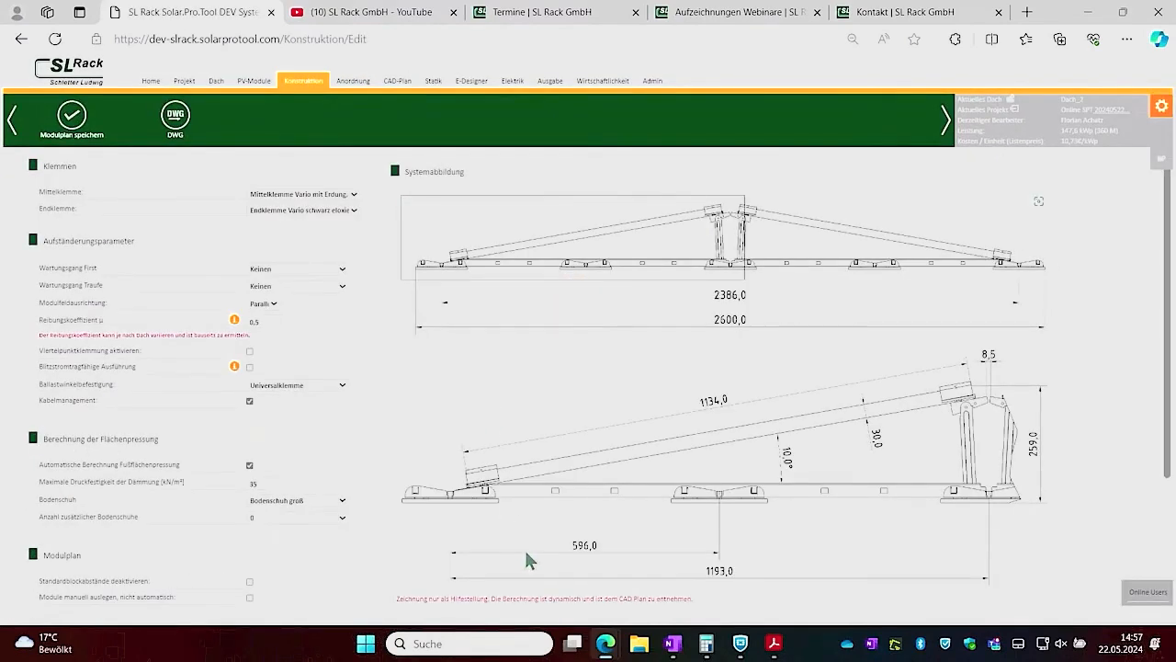
{"action": "scroll", "coordinate": [386, 413], "scroll_direction": "down", "scroll_amount": 3}
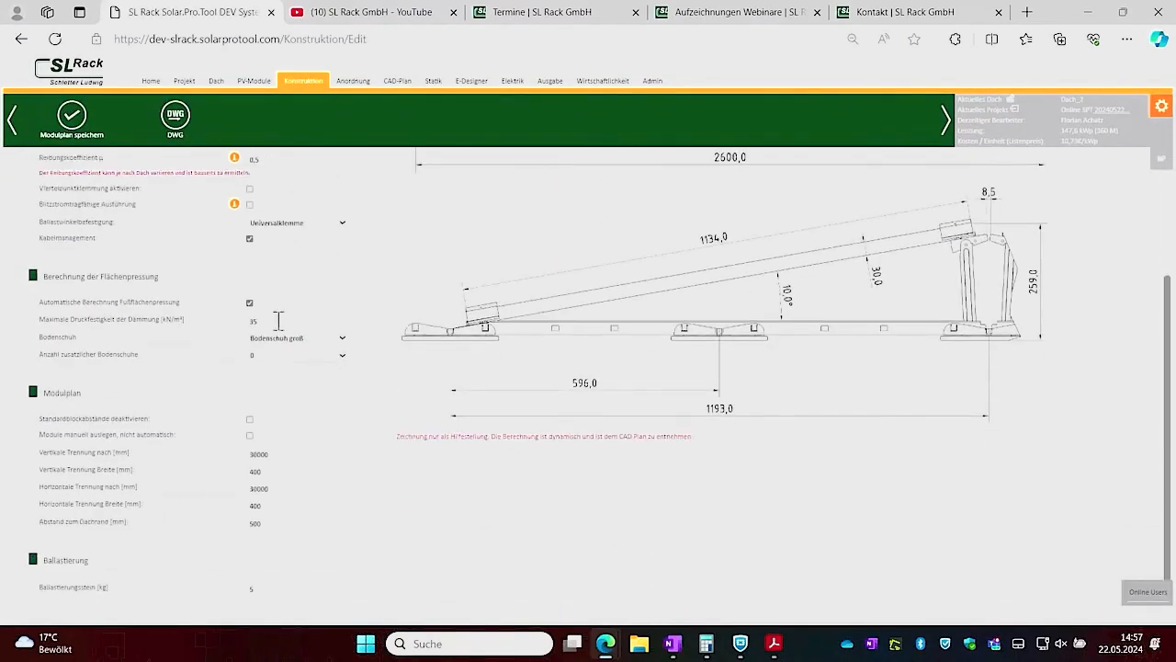
{"action": "left_click", "coordinate": [249, 304]}
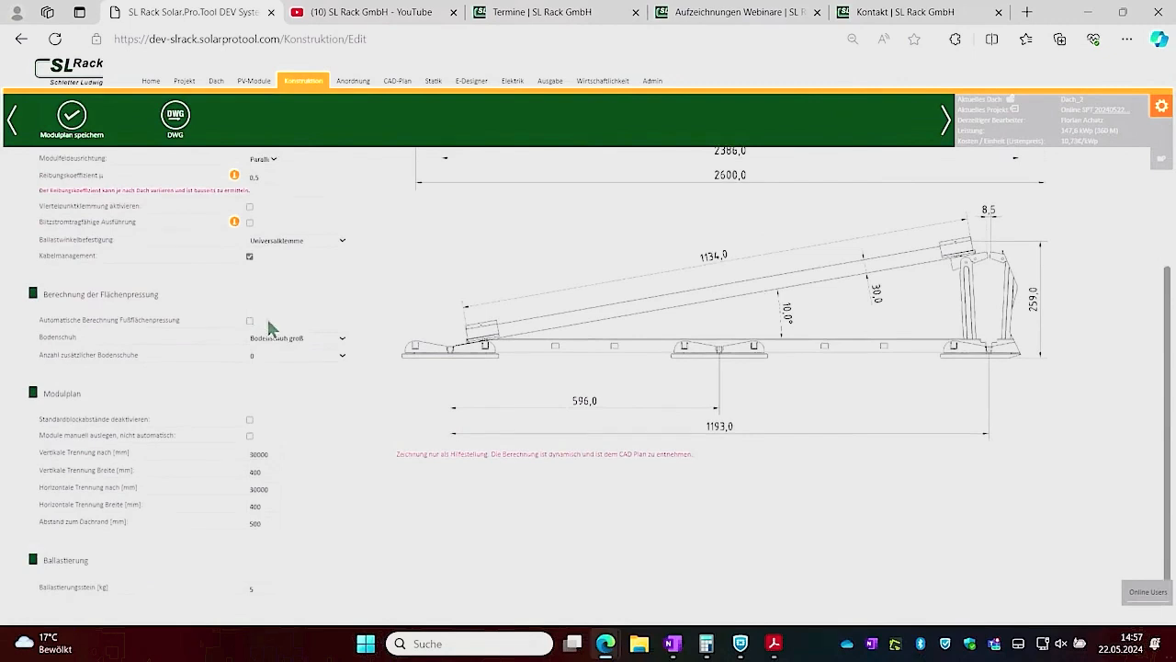
{"action": "left_click", "coordinate": [286, 336]}
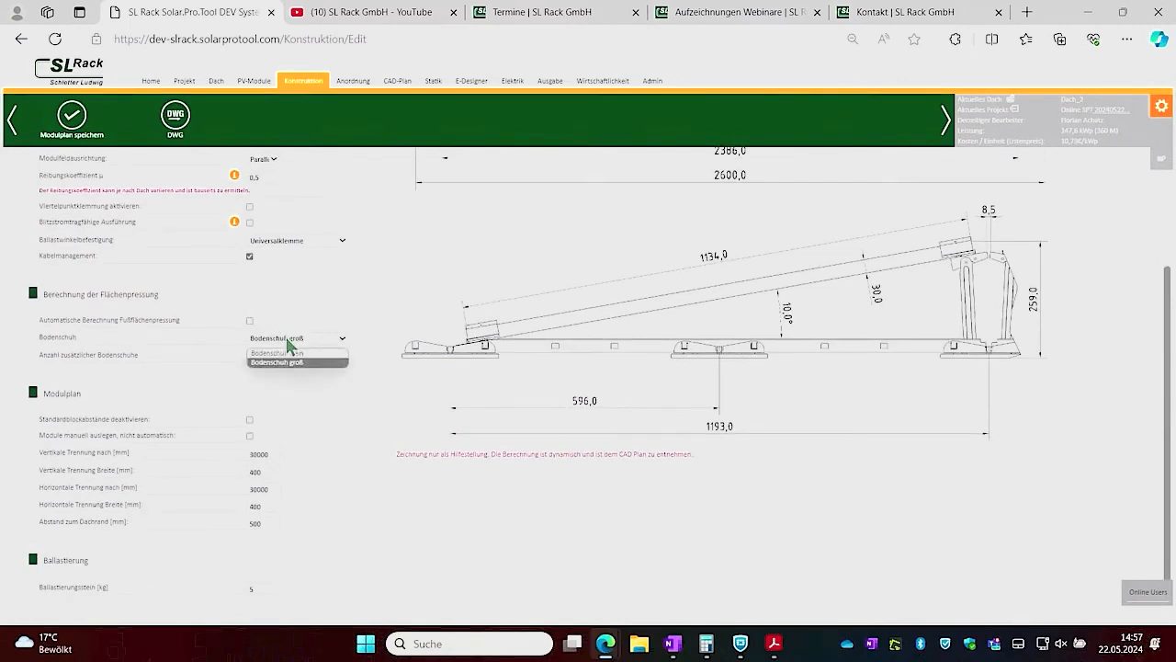
{"action": "left_click", "coordinate": [286, 360]}
{"action": "left_click", "coordinate": [275, 404]}
{"action": "left_click", "coordinate": [77, 124]}
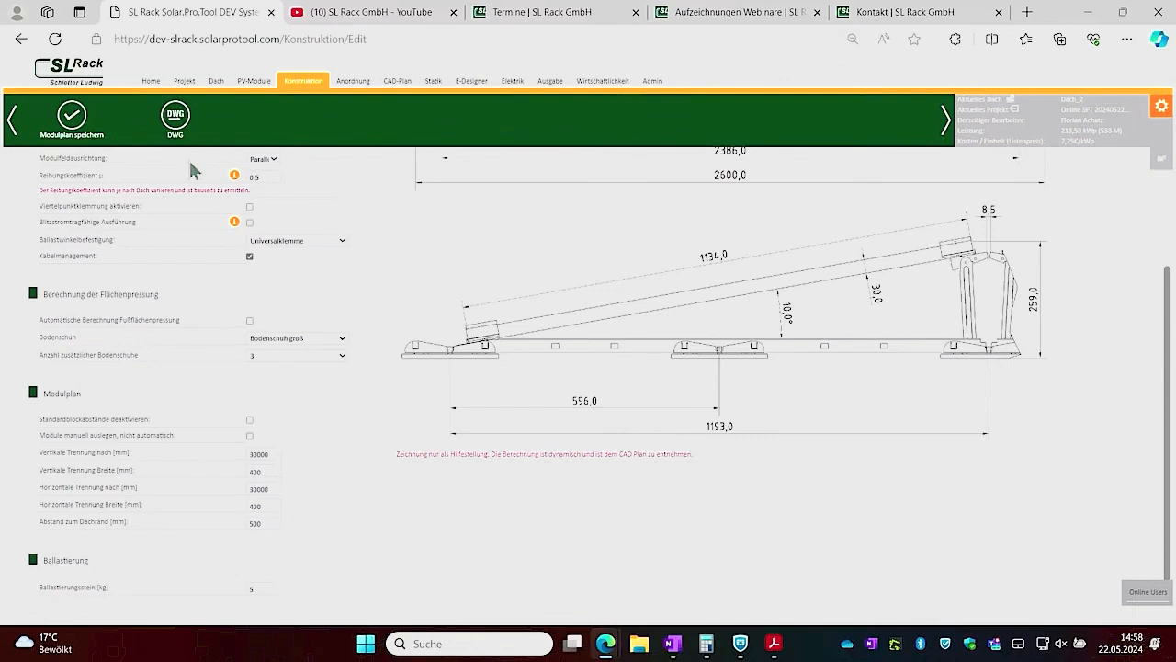
- Delete the modules in the northern half of the roof and those in the southeastern part, keeping only the southwestern field
{"action": "left_click", "coordinate": [352, 80]}
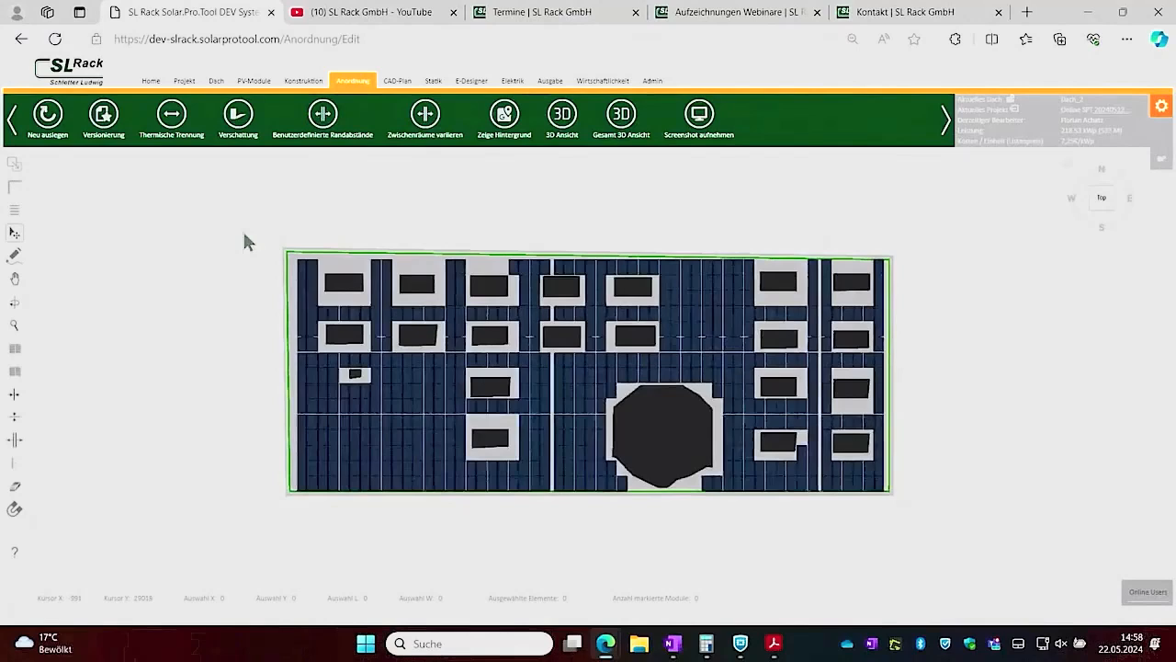
{"action": "left_click_drag", "start_coordinate": [218, 215], "coordinate": [899, 349]}
{"action": "key", "text": "Delete"}
{"action": "left_click_drag", "start_coordinate": [968, 513], "coordinate": [562, 373]}
{"action": "key", "text": "Delete"}
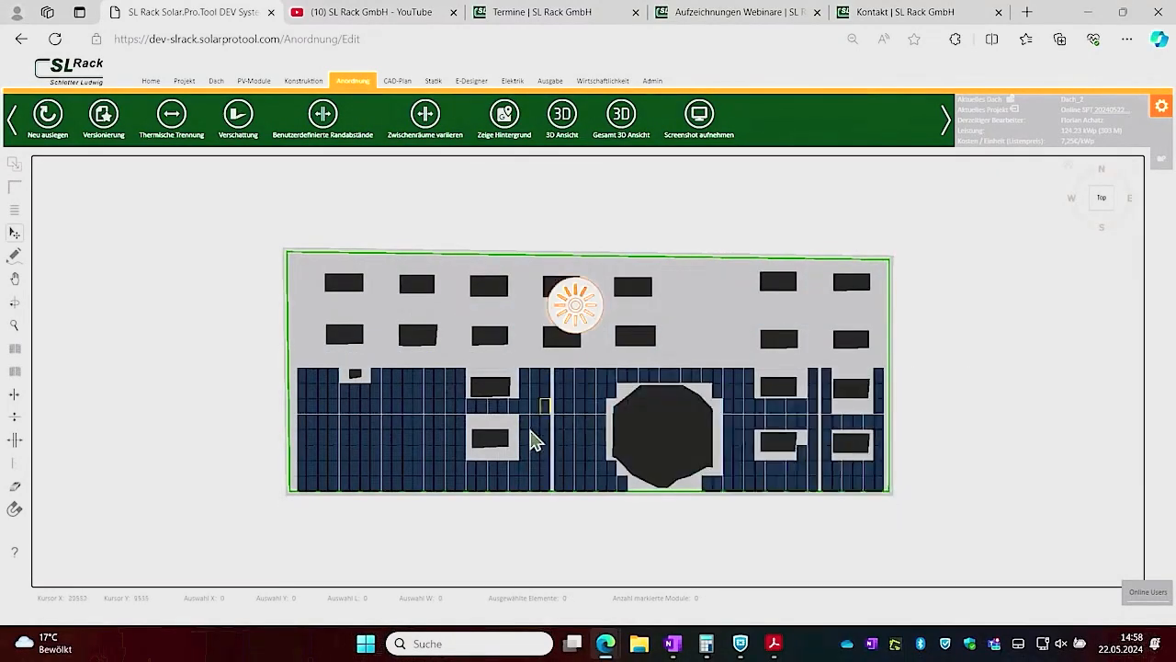
- Calculate the statics for the reduced layout and examine the additional floor shoes along the northern edge of the module field
{"action": "left_click", "coordinate": [444, 82]}
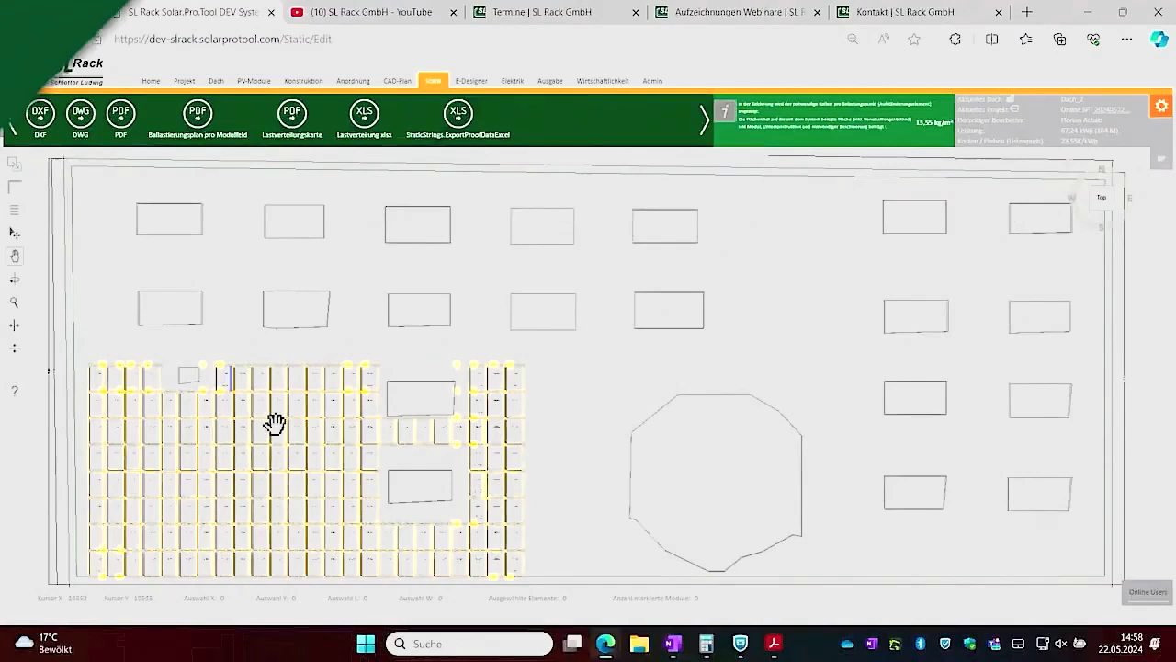
{"action": "scroll", "coordinate": [459, 341], "scroll_direction": "up", "scroll_amount": 3}
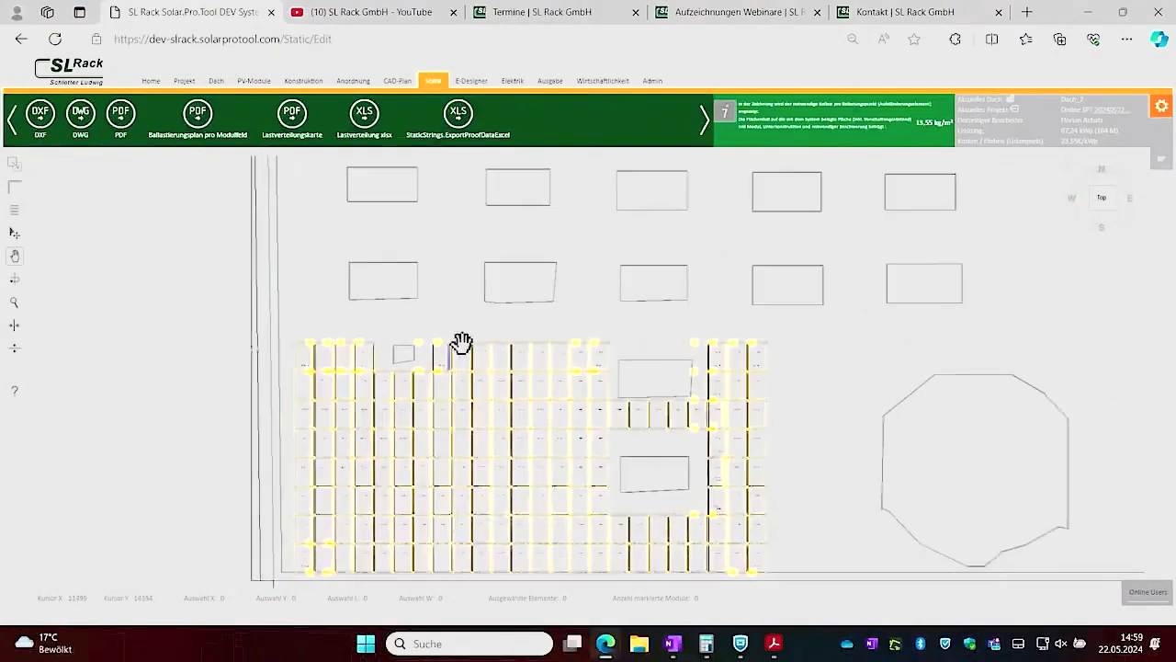
{"action": "left_click_drag", "start_coordinate": [460, 341], "coordinate": [624, 452]}
{"action": "scroll", "coordinate": [498, 349], "scroll_direction": "up", "scroll_amount": 6}
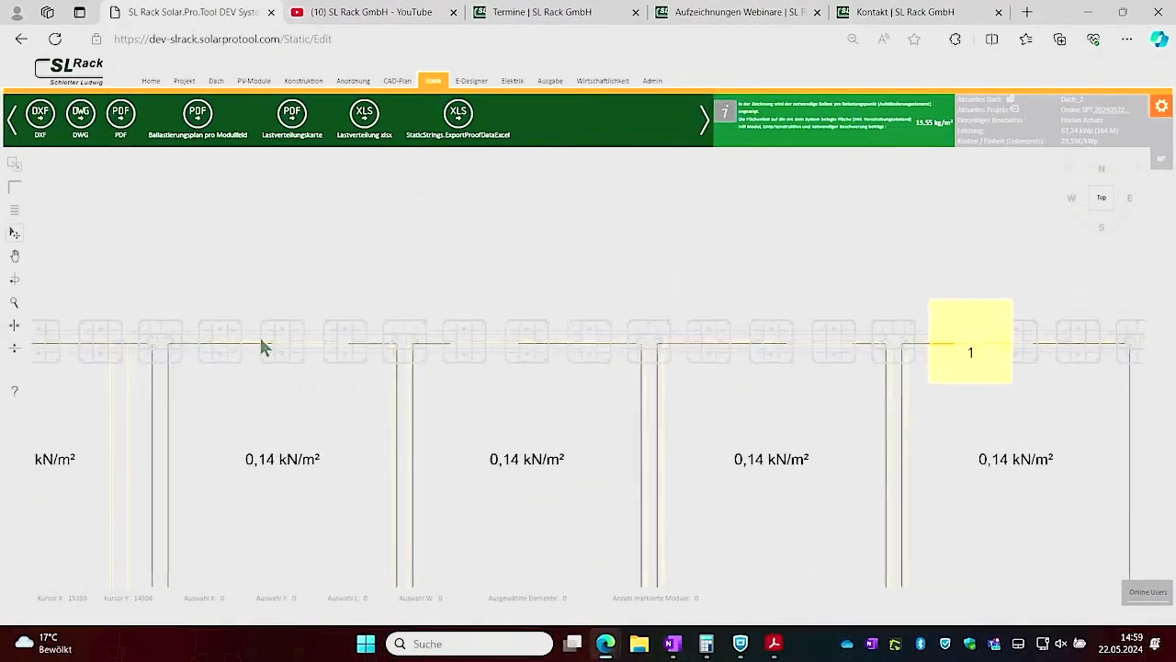
{"action": "scroll", "coordinate": [262, 346], "scroll_direction": "down", "scroll_amount": 5}
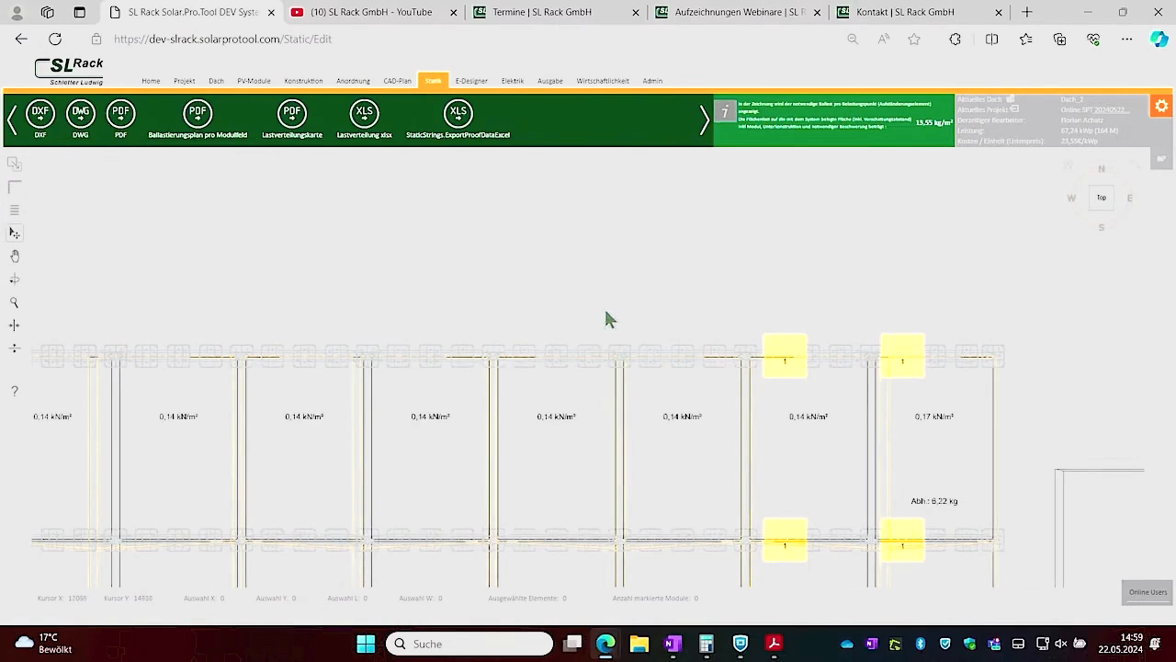
{"action": "scroll", "coordinate": [602, 315], "scroll_direction": "down", "scroll_amount": 3}
{"action": "scroll", "coordinate": [368, 375], "scroll_direction": "down", "scroll_amount": 2}
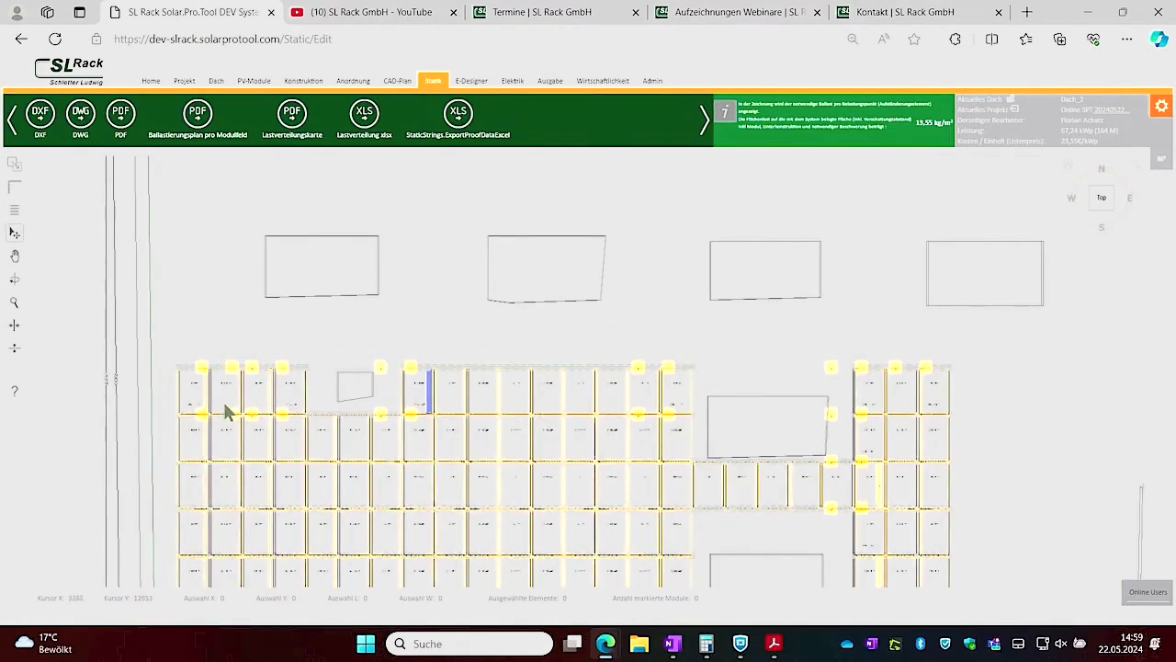
- Examine the ballast distribution at the northwestern corner of the module field and around the small obstruction
{"action": "scroll", "coordinate": [228, 412], "scroll_direction": "up", "scroll_amount": 1}
{"action": "left_click", "coordinate": [16, 258]}
{"action": "left_click_drag", "start_coordinate": [216, 432], "coordinate": [607, 318]}
{"action": "scroll", "coordinate": [404, 368], "scroll_direction": "up", "scroll_amount": 5}
{"action": "scroll", "coordinate": [848, 383], "scroll_direction": "down", "scroll_amount": 3}
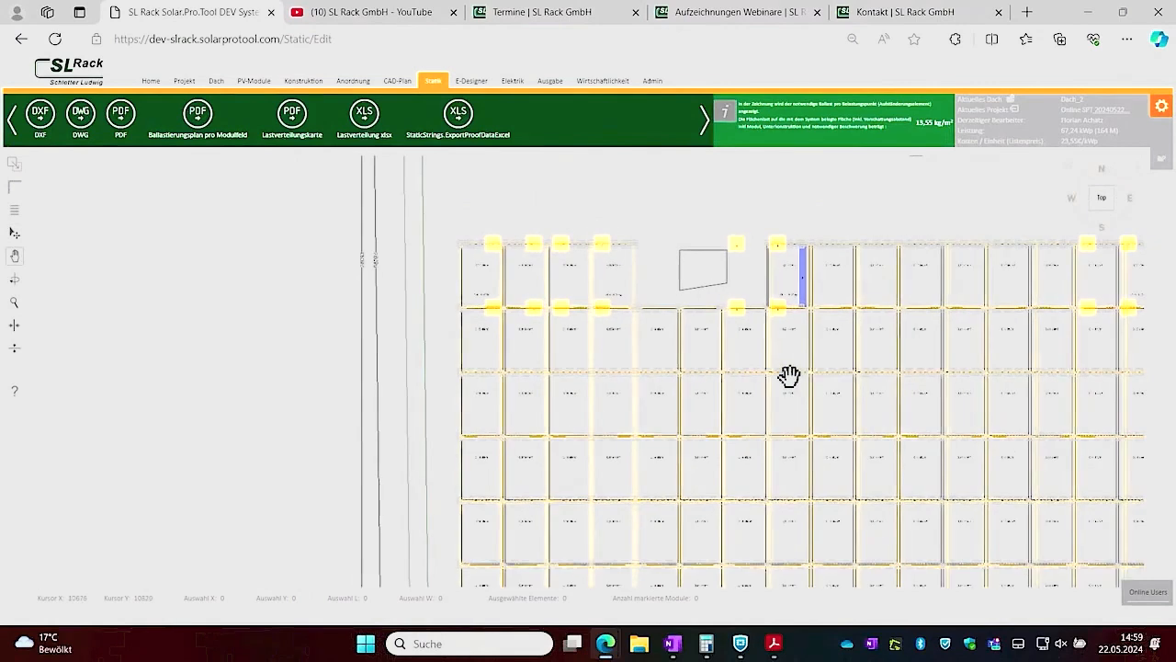
{"action": "left_click_drag", "start_coordinate": [789, 376], "coordinate": [612, 310]}
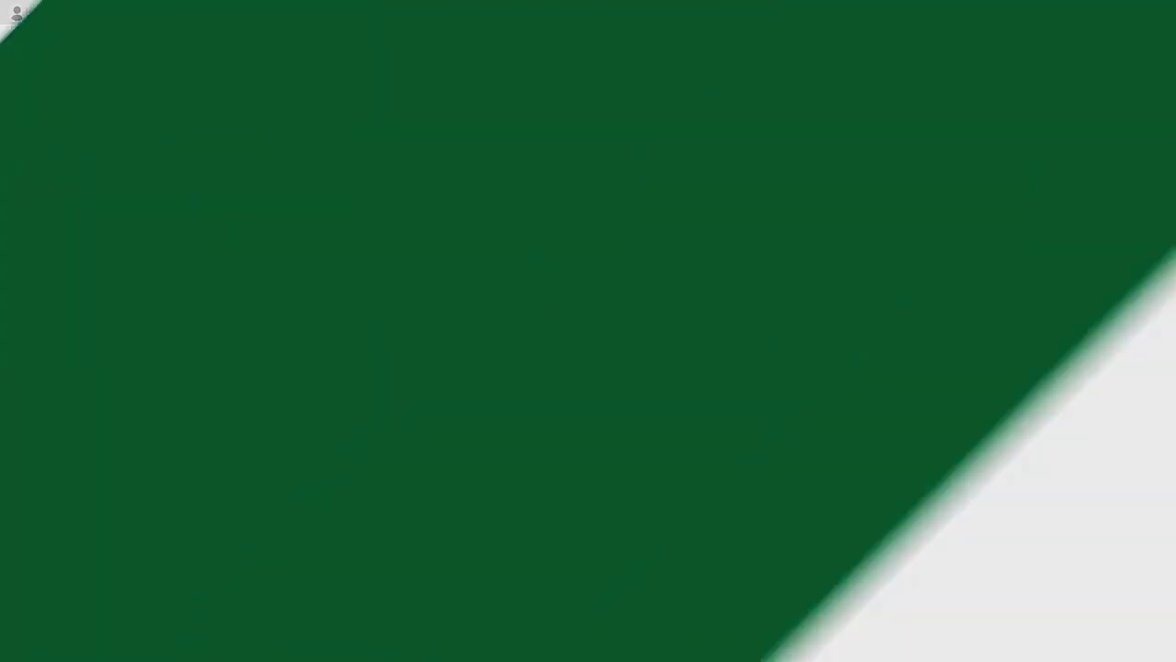